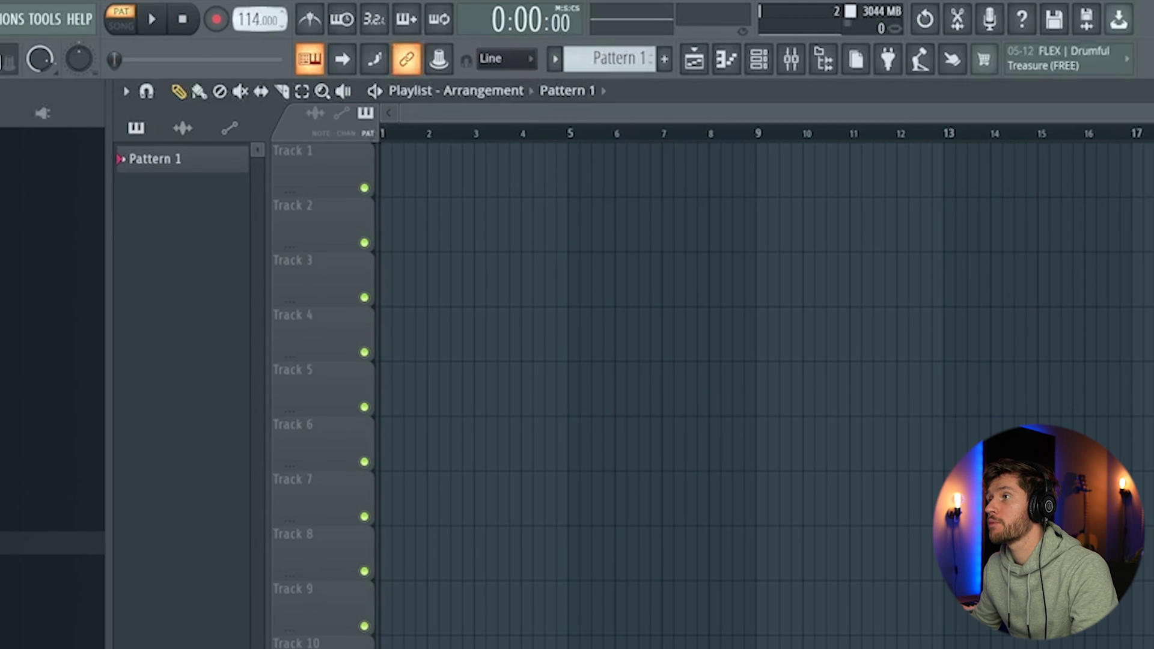
Expand the Packs folder in the Browser to reveal the Seventh' Beats sample packs.
{"action": "left_click", "coordinate": [18, 542]}
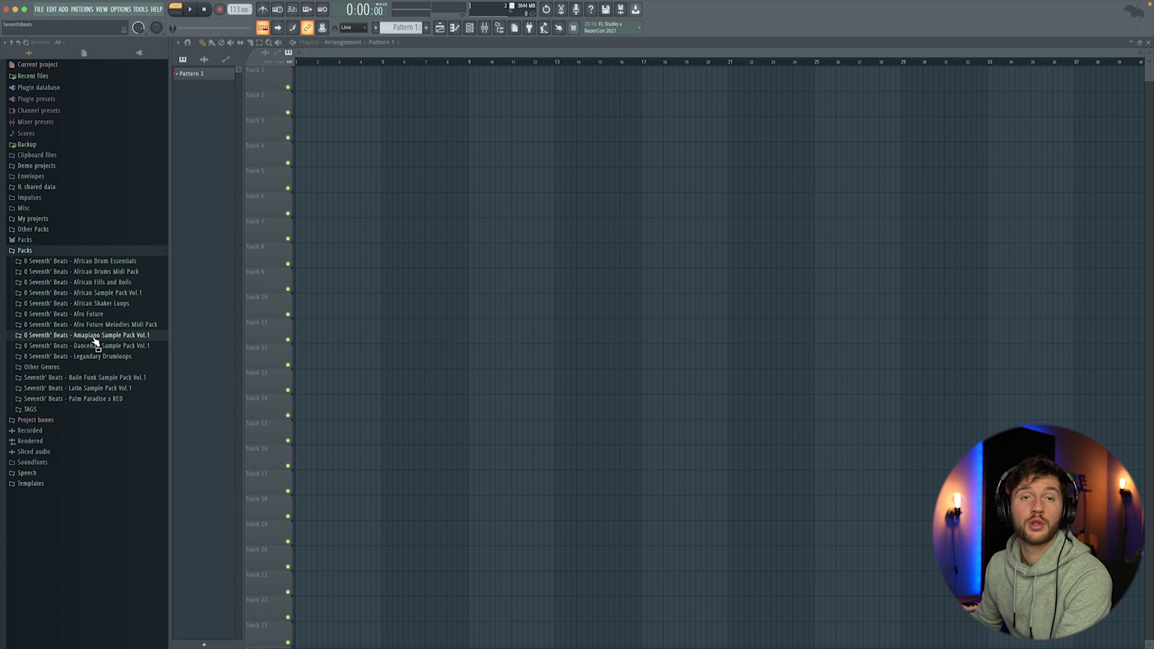
Open Amapiano Sample Pack Vol.1 > Shaker loops and place Amapiano Shaker (2) at the start of Track 1.
{"action": "left_click", "coordinate": [99, 337]}
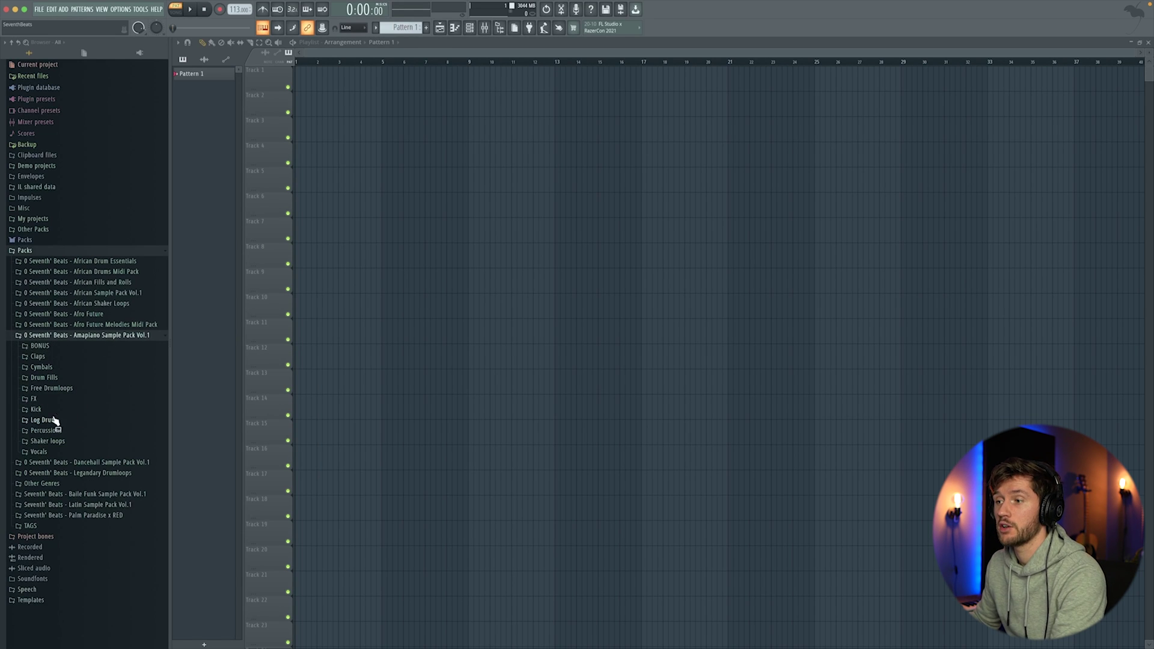
{"action": "left_click", "coordinate": [63, 445]}
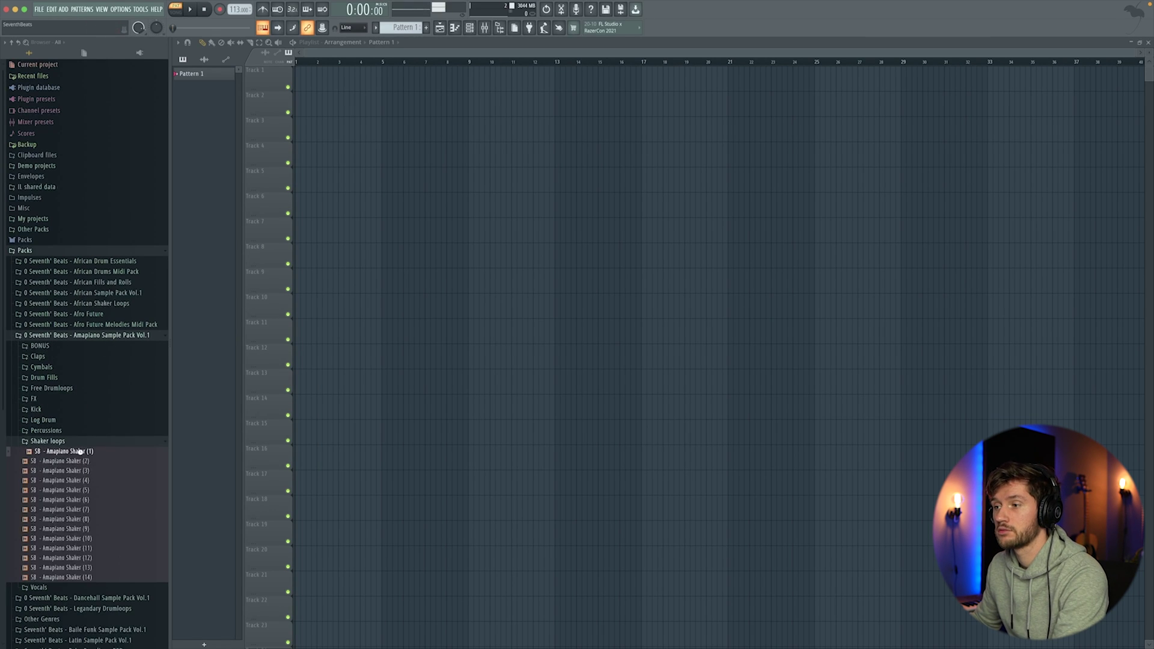
{"action": "left_click", "coordinate": [60, 461]}
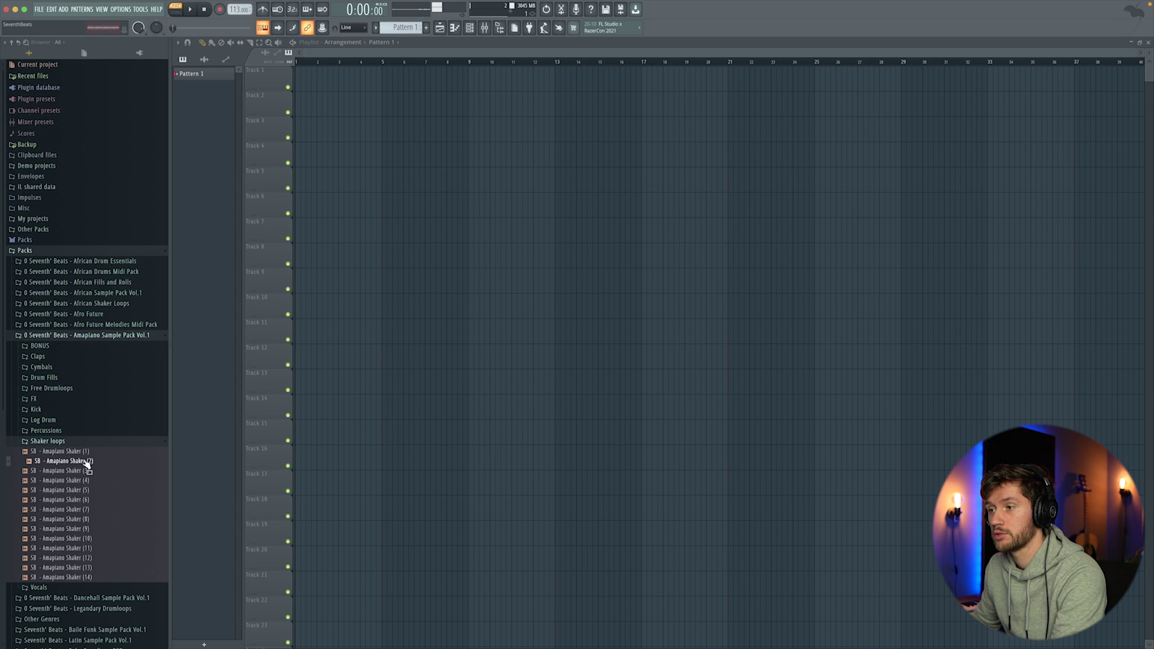
{"action": "left_click_drag", "start_coordinate": [87, 463], "coordinate": [319, 74]}
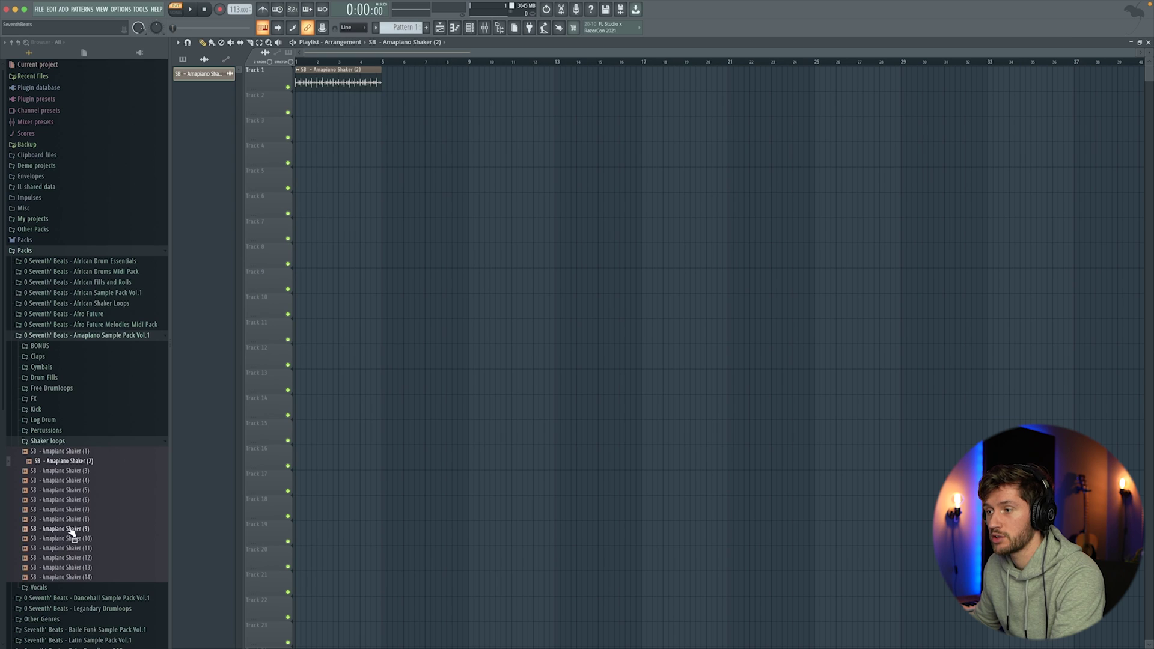
Audition shakers (11)–(13) and place Amapiano Shaker (13) at the start of Track 2.
{"action": "left_click", "coordinate": [83, 549]}
{"action": "left_click", "coordinate": [89, 558]}
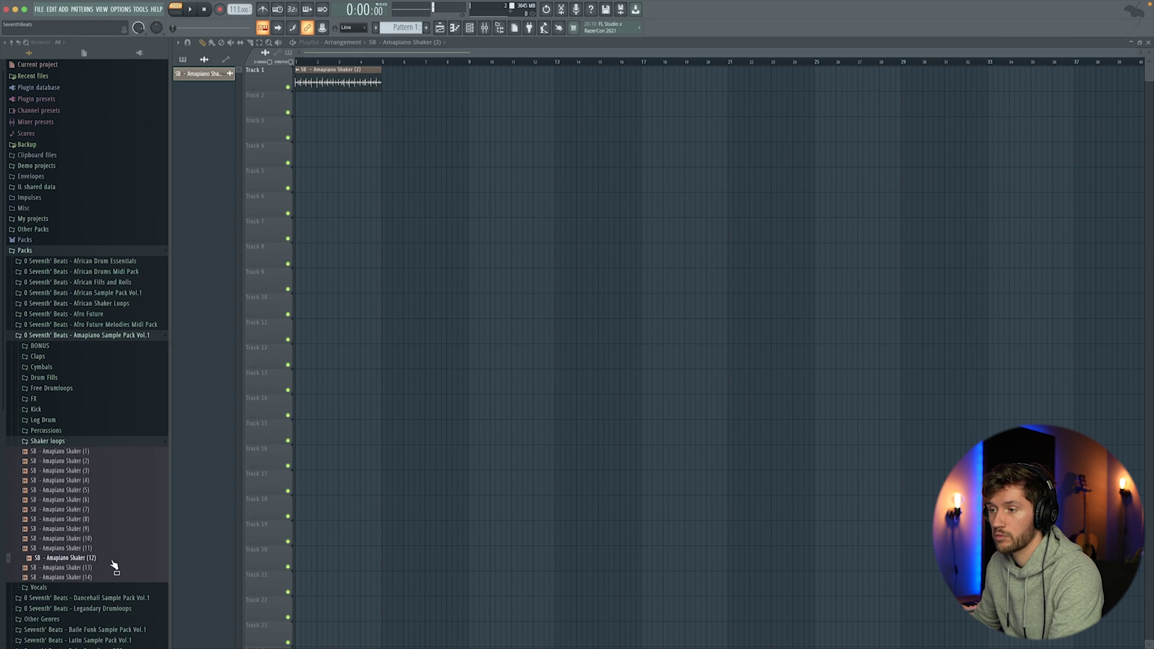
{"action": "left_click", "coordinate": [94, 567]}
{"action": "left_click_drag", "start_coordinate": [85, 572], "coordinate": [525, 261]}
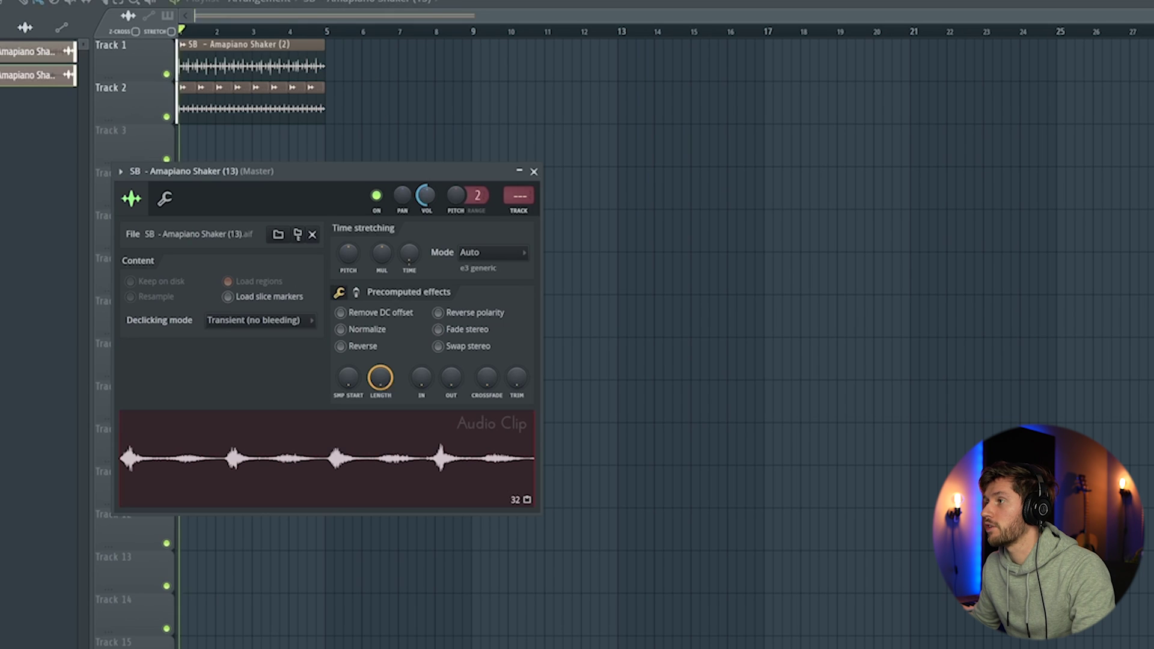
{"action": "key", "text": "Escape"}
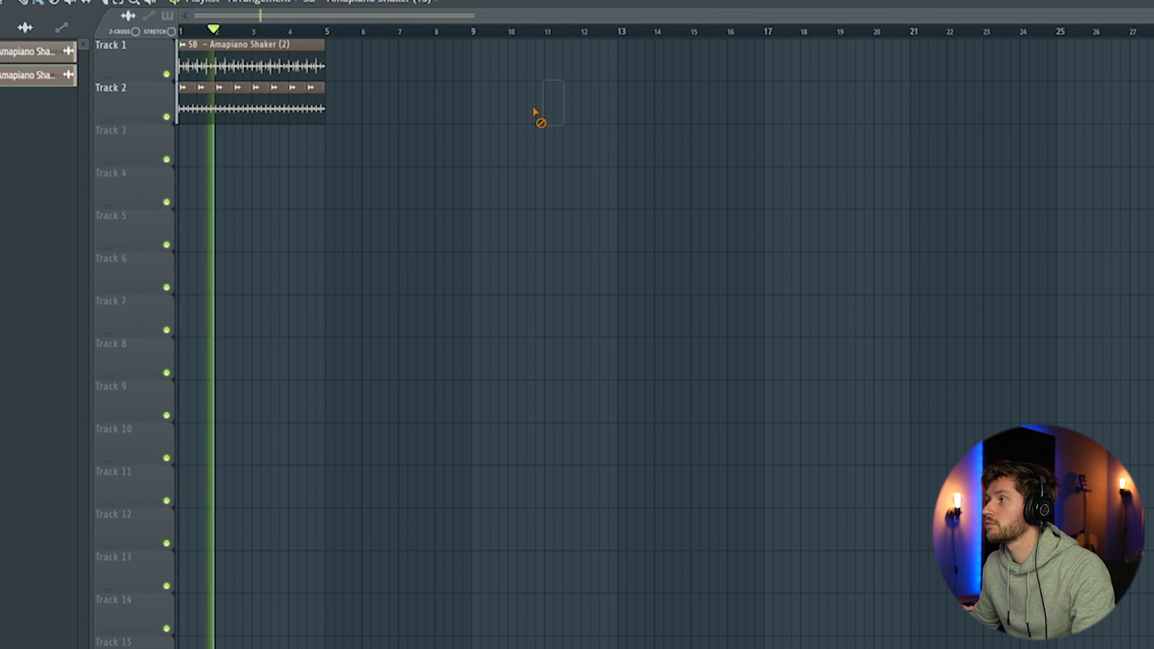
Replace the Sampler channel with the Purity synth.
{"action": "right_click", "coordinate": [390, 299]}
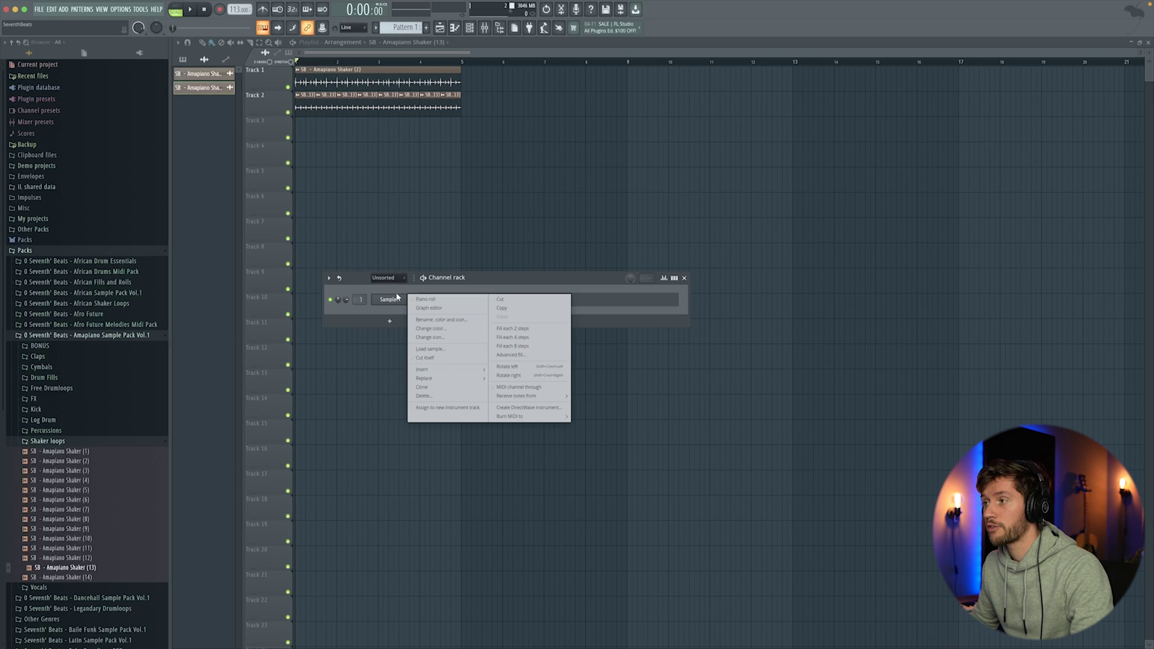
{"action": "mouse_move", "coordinate": [424, 379]}
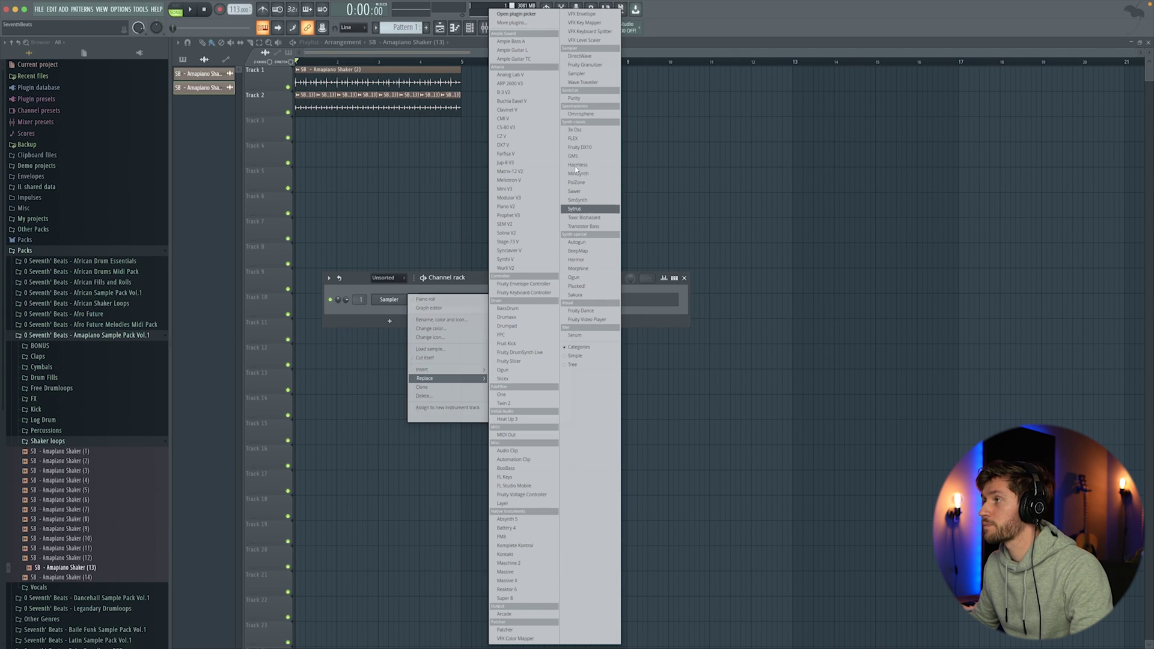
{"action": "left_click", "coordinate": [576, 98]}
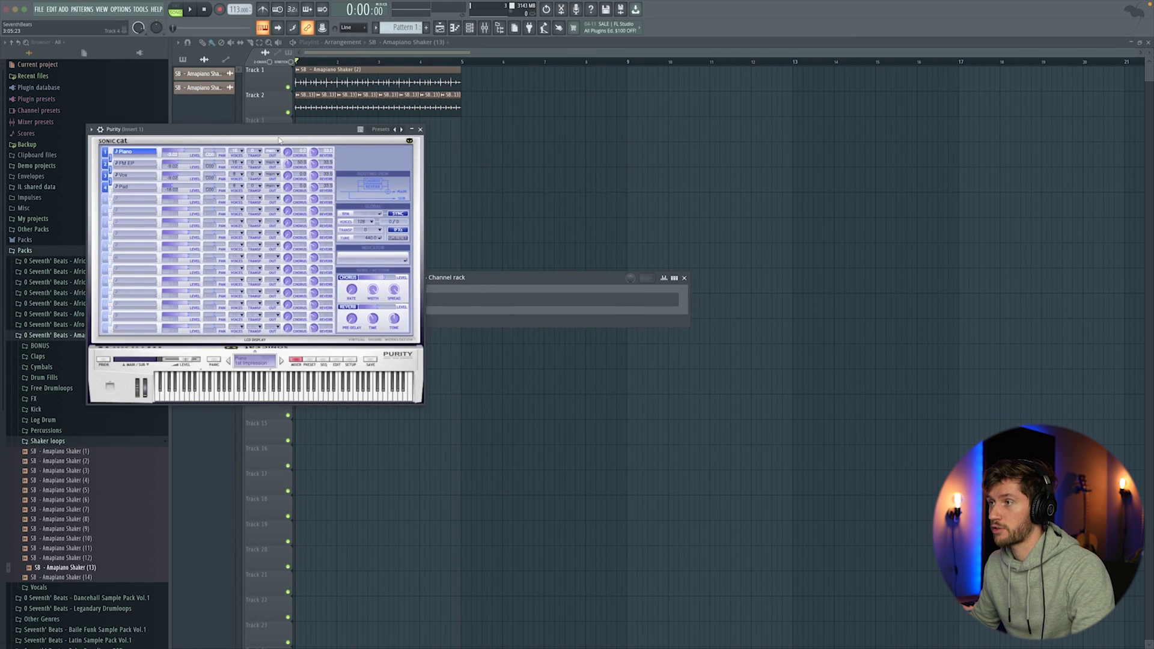
{"action": "left_click_drag", "start_coordinate": [279, 140], "coordinate": [415, 176]}
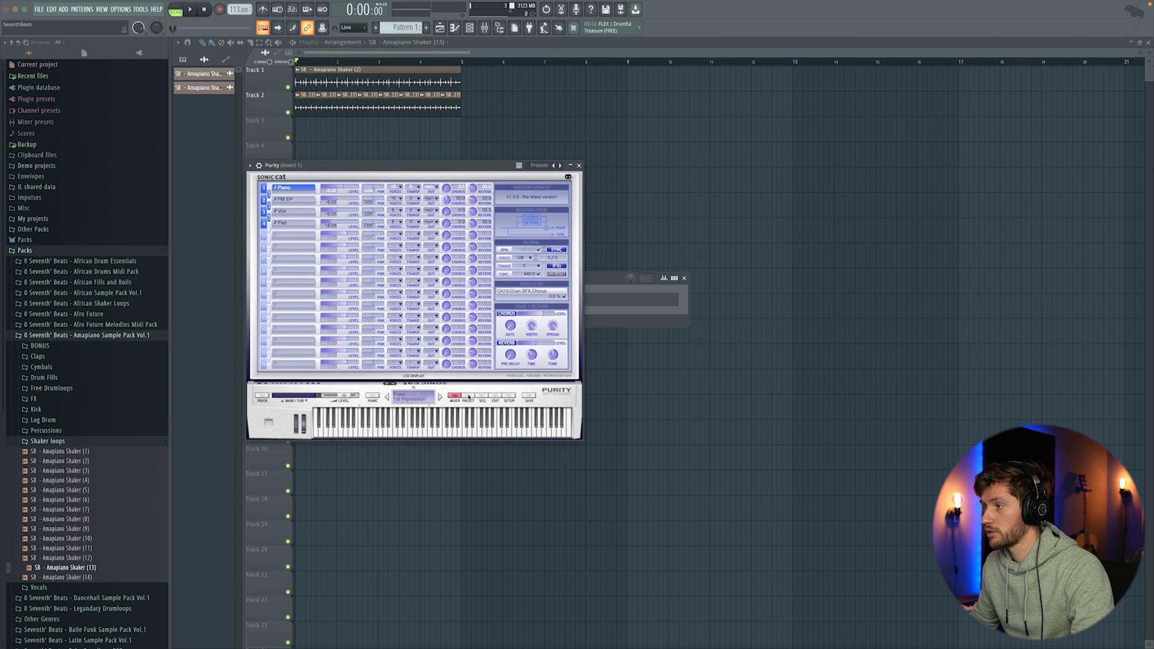
Load Purity's 087 Vintage EP Pad preset and remove the stray note from its pattern.
{"action": "left_click", "coordinate": [470, 400]}
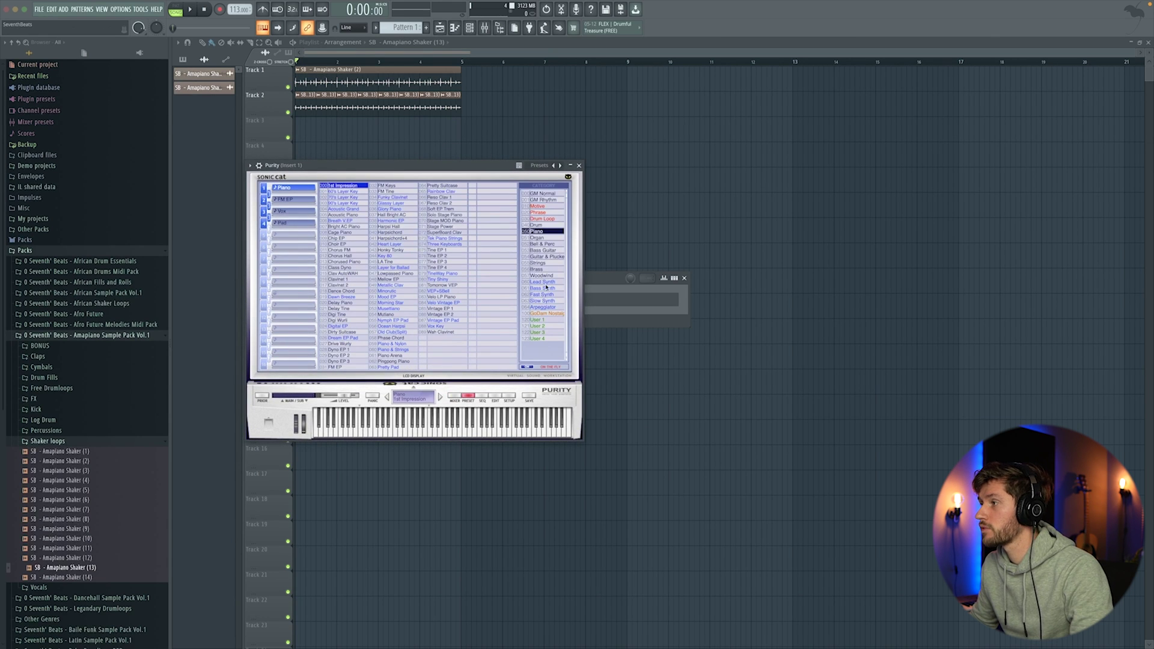
{"action": "left_click", "coordinate": [445, 320]}
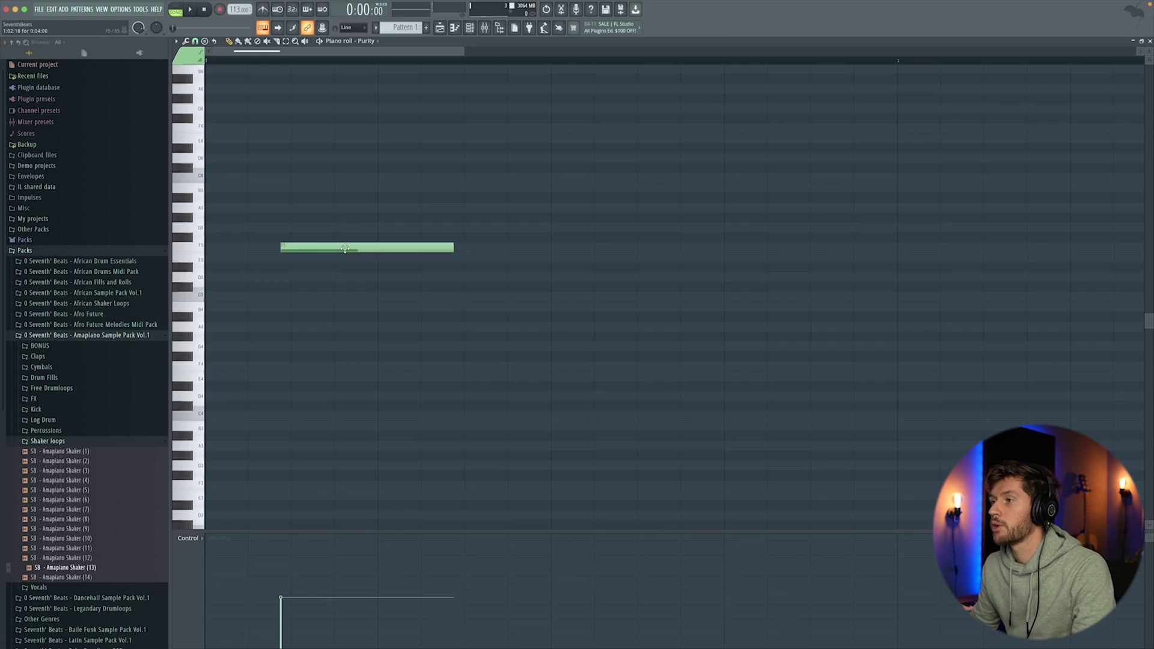
{"action": "right_click", "coordinate": [294, 252]}
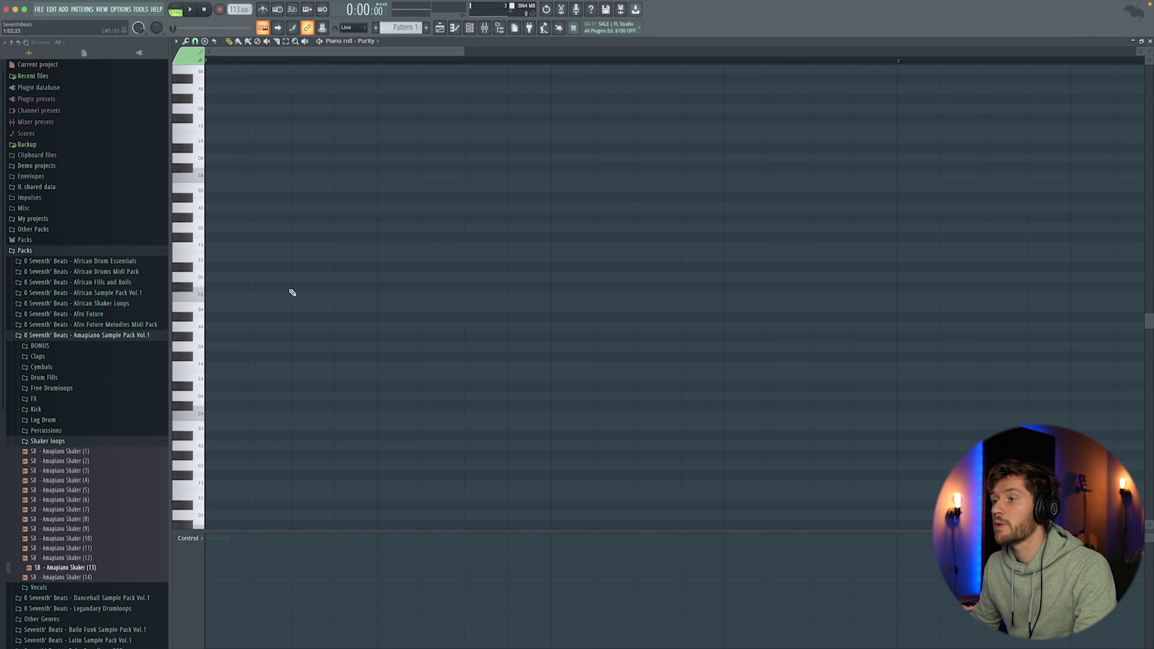
Draw a C5-E5-G5-C6 chord at bar 1, lengthen it to bar 2, and preview it.
{"action": "left_click", "coordinate": [229, 290]}
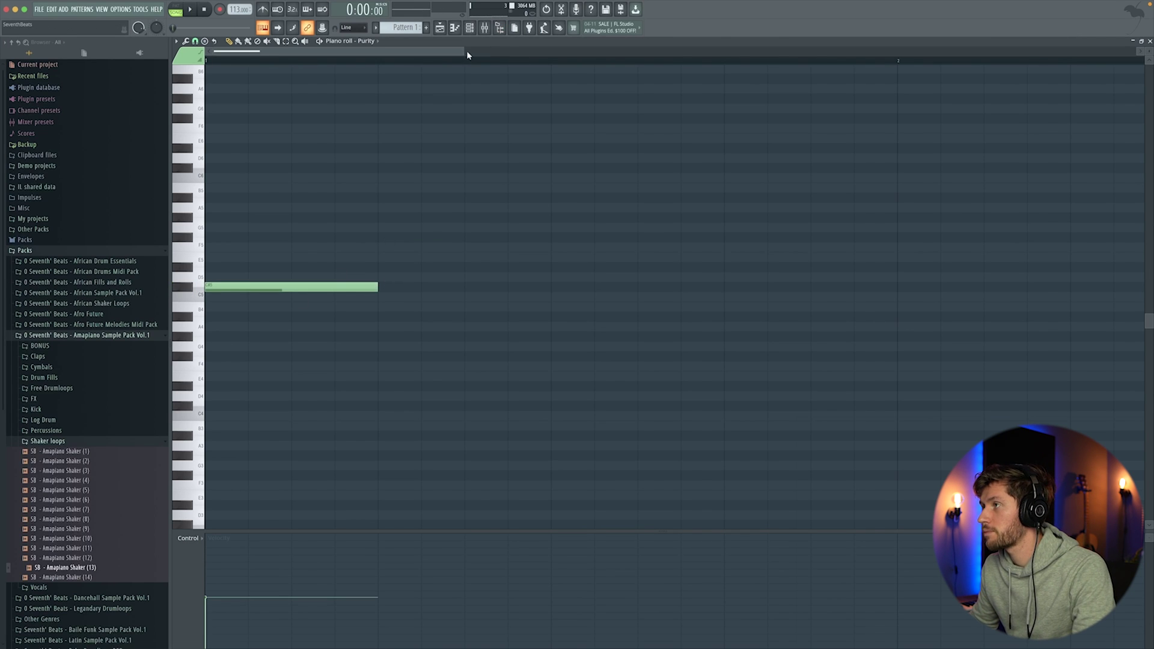
{"action": "left_click_drag", "start_coordinate": [467, 50], "coordinate": [747, 51]}
{"action": "left_click", "coordinate": [216, 257]}
{"action": "left_click", "coordinate": [216, 218]}
{"action": "left_click", "coordinate": [221, 167]}
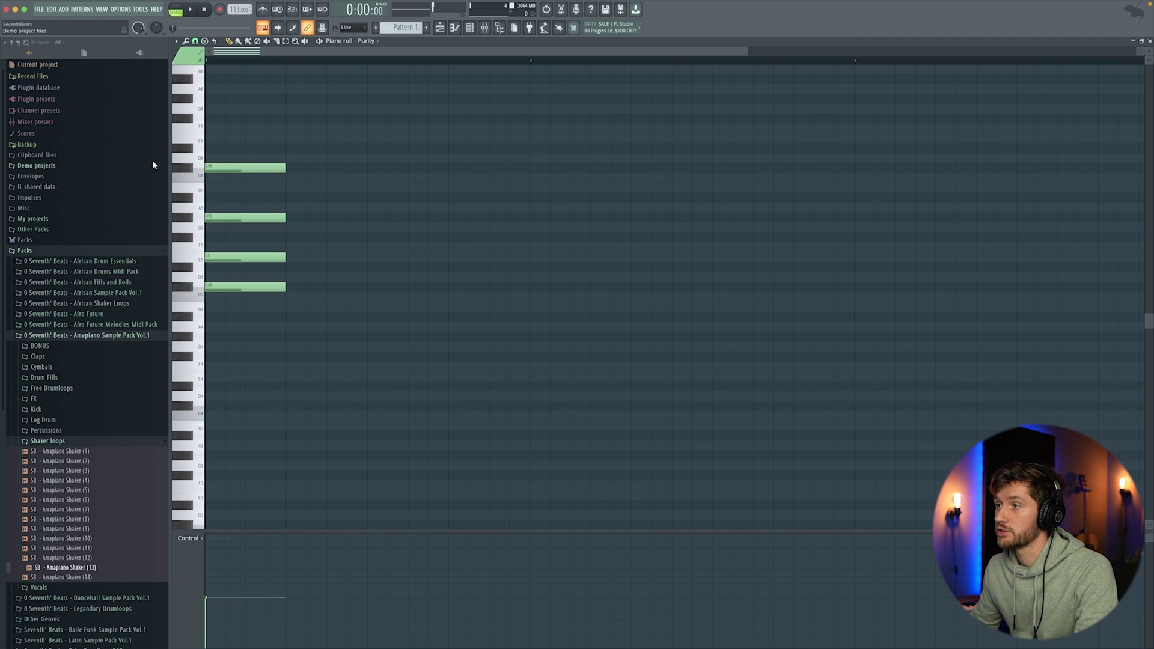
{"action": "left_click_drag", "start_coordinate": [214, 122], "coordinate": [240, 330]}
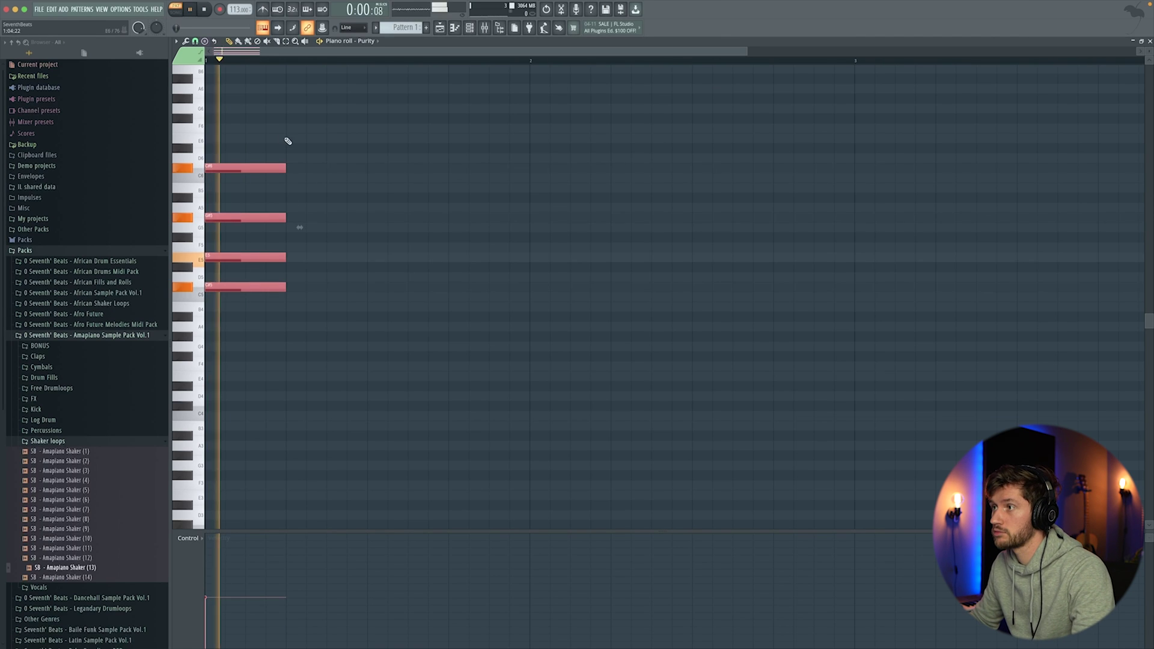
{"action": "left_click_drag", "start_coordinate": [287, 169], "coordinate": [514, 169]}
{"action": "key", "text": "space"}
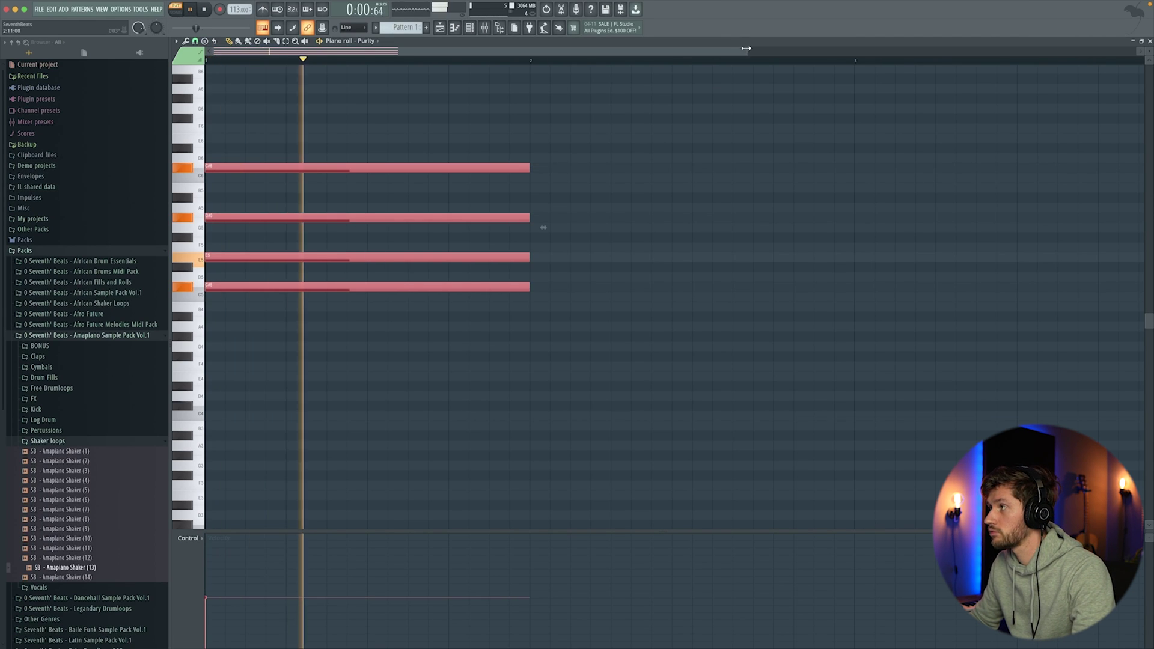
{"action": "left_click_drag", "start_coordinate": [748, 50], "coordinate": [1076, 50]}
{"action": "key", "text": "space"}
Add a half-bar D5-F5-B5 chord at bar 2 and play it back.
{"action": "left_click", "coordinate": [414, 307]}
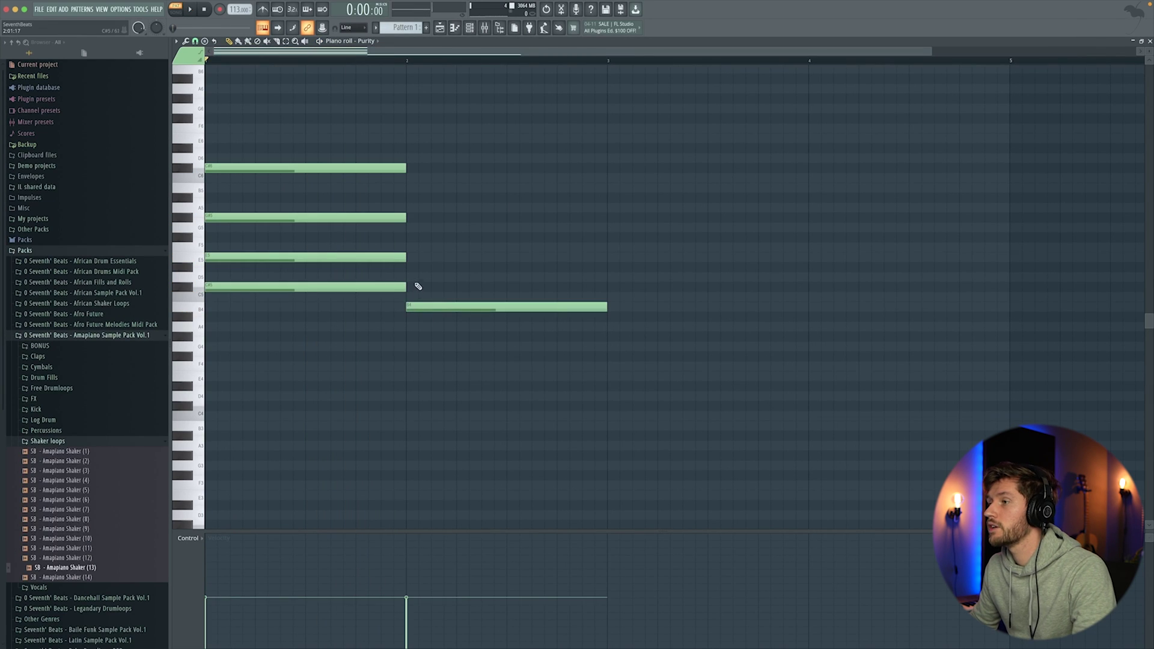
{"action": "left_click_drag", "start_coordinate": [419, 267], "coordinate": [414, 277]}
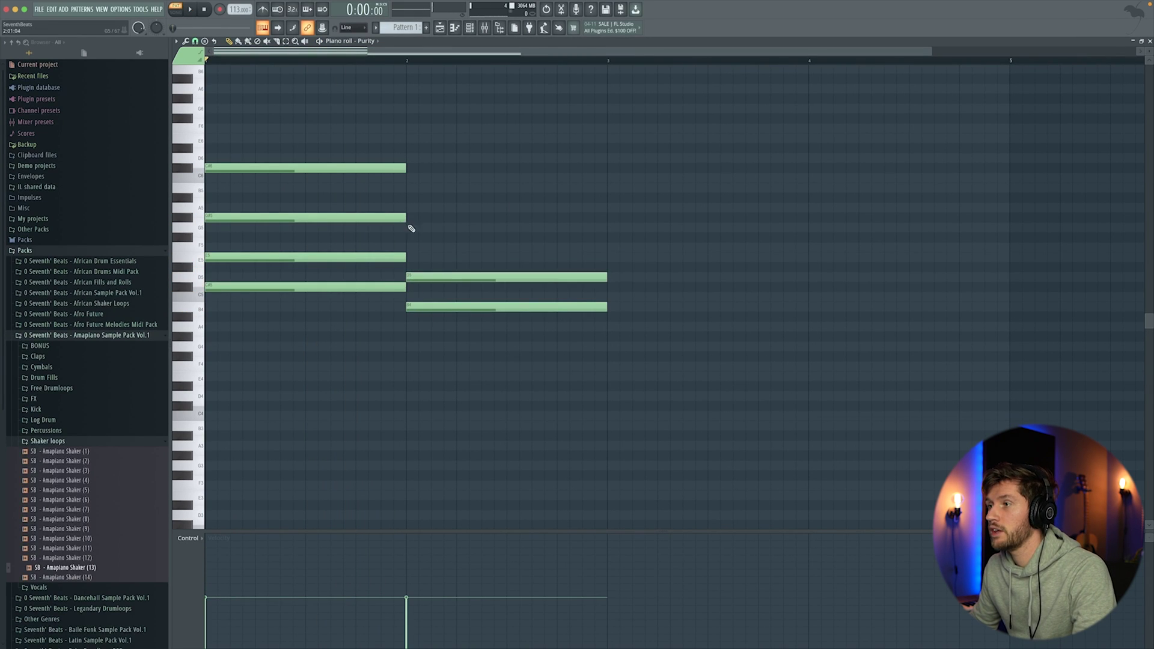
{"action": "left_click_drag", "start_coordinate": [415, 229], "coordinate": [415, 238]}
{"action": "left_click_drag", "start_coordinate": [421, 277], "coordinate": [421, 267]}
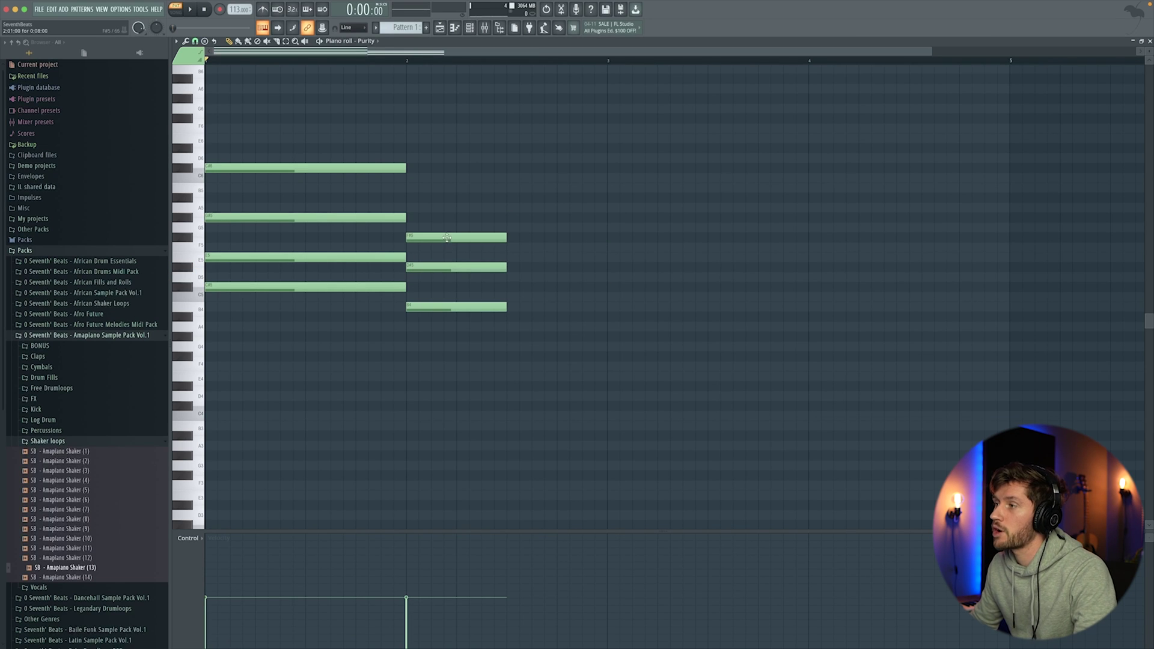
{"action": "left_click", "coordinate": [408, 187]}
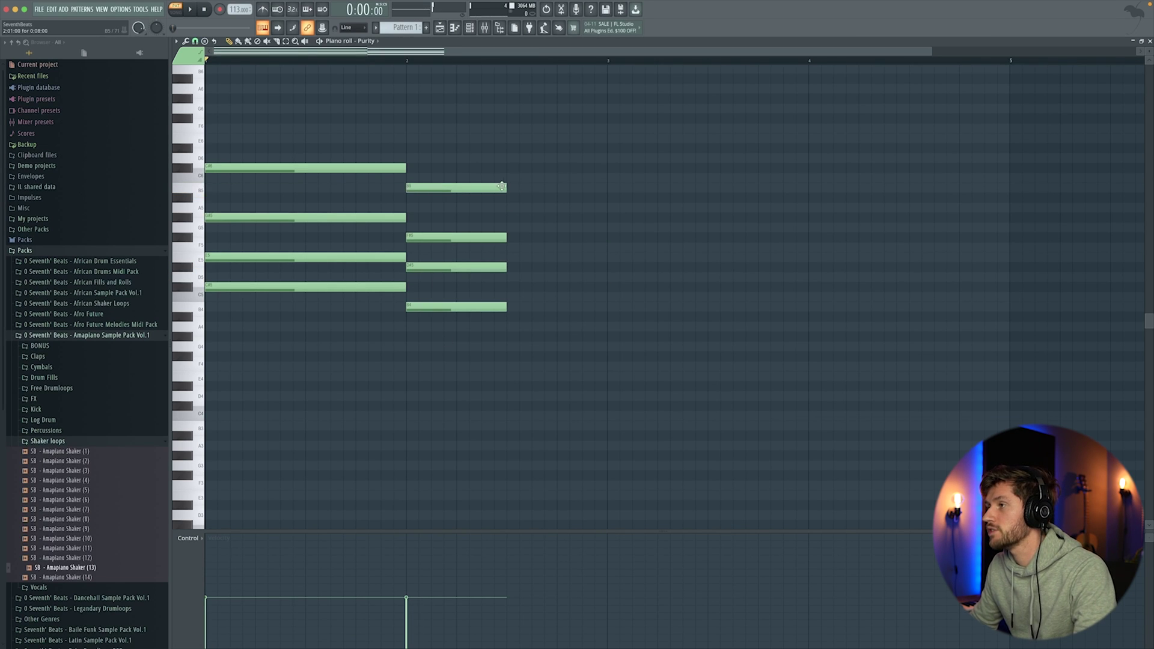
{"action": "key", "text": "space"}
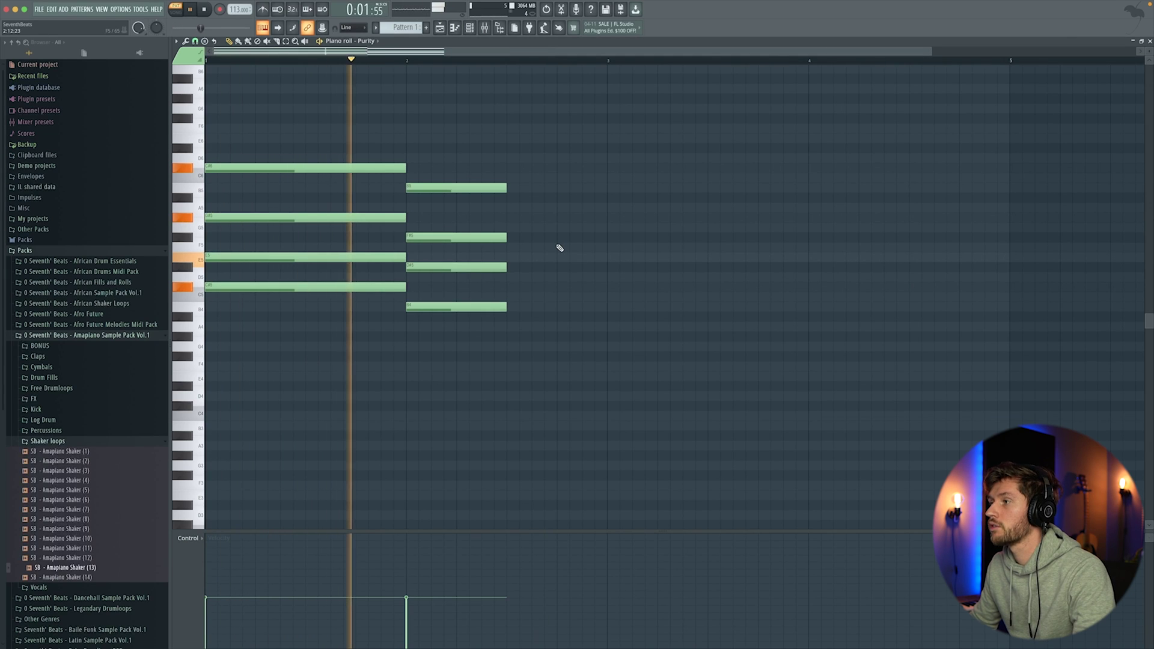
{"action": "key", "text": "space"}
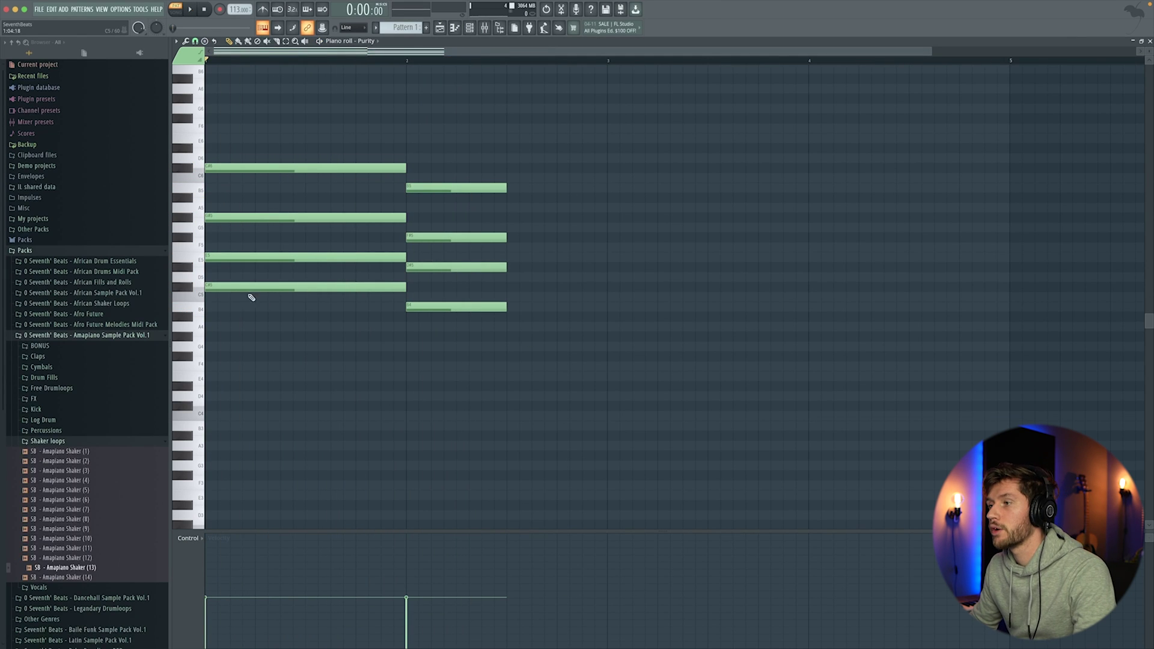
Add an A4-B4-D#5-A5 chord at bar 2.5 and preview the progression.
{"action": "left_click", "coordinate": [522, 338]}
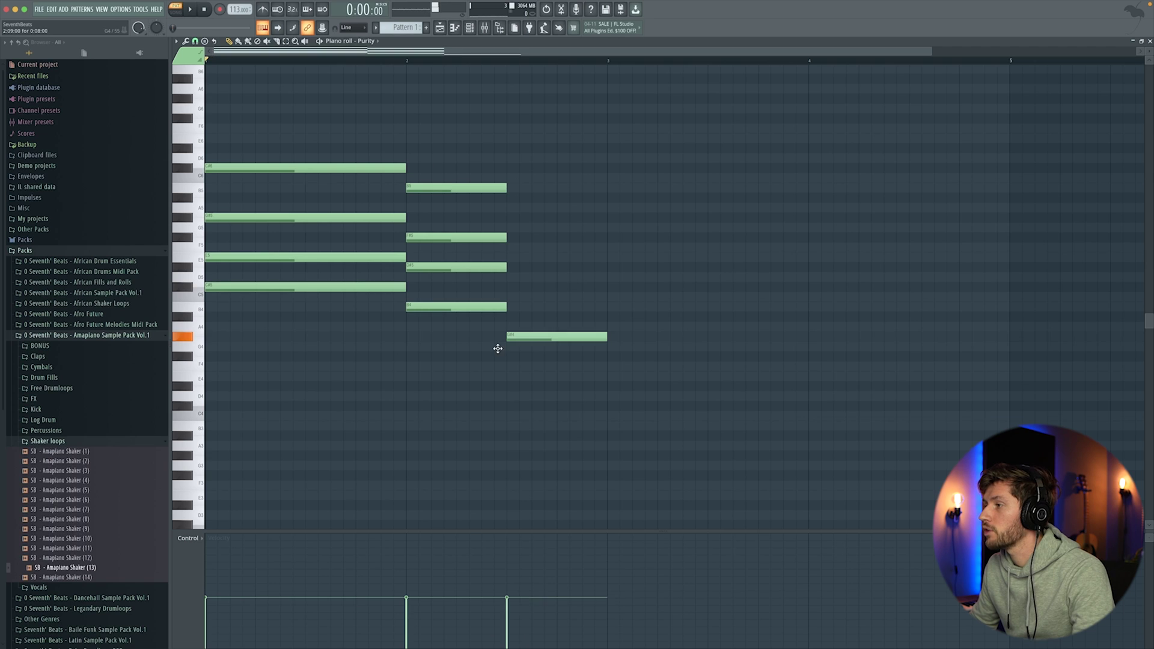
{"action": "left_click", "coordinate": [515, 308]}
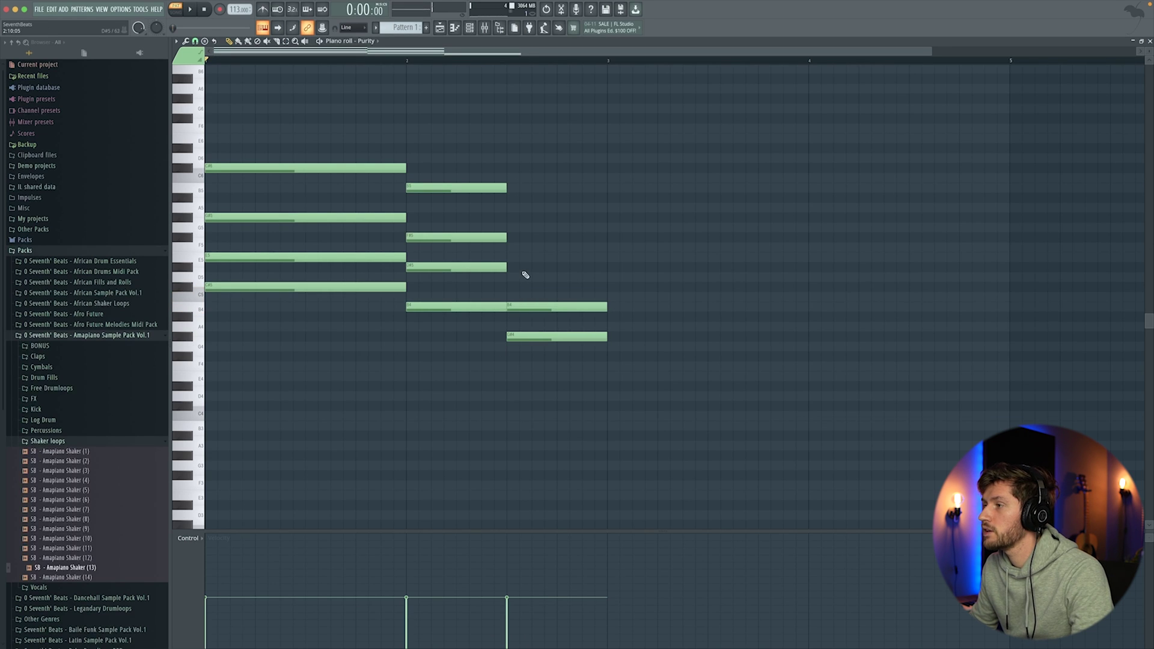
{"action": "left_click", "coordinate": [515, 268]}
{"action": "left_click", "coordinate": [514, 207]}
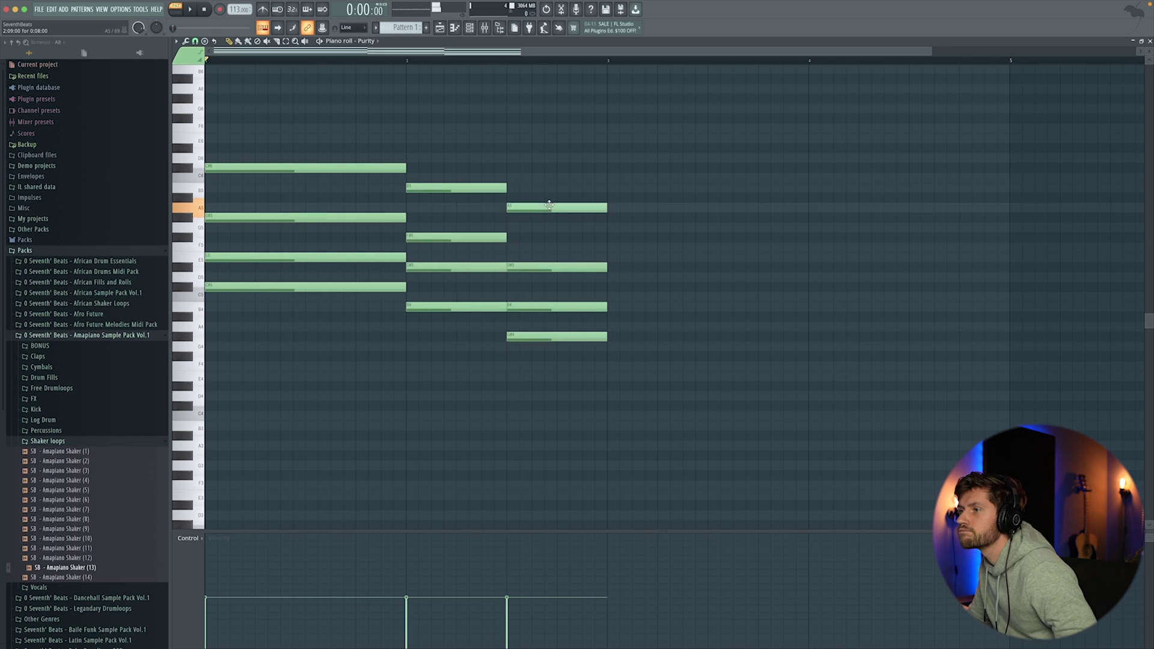
{"action": "left_click_drag", "start_coordinate": [529, 209], "coordinate": [549, 223]}
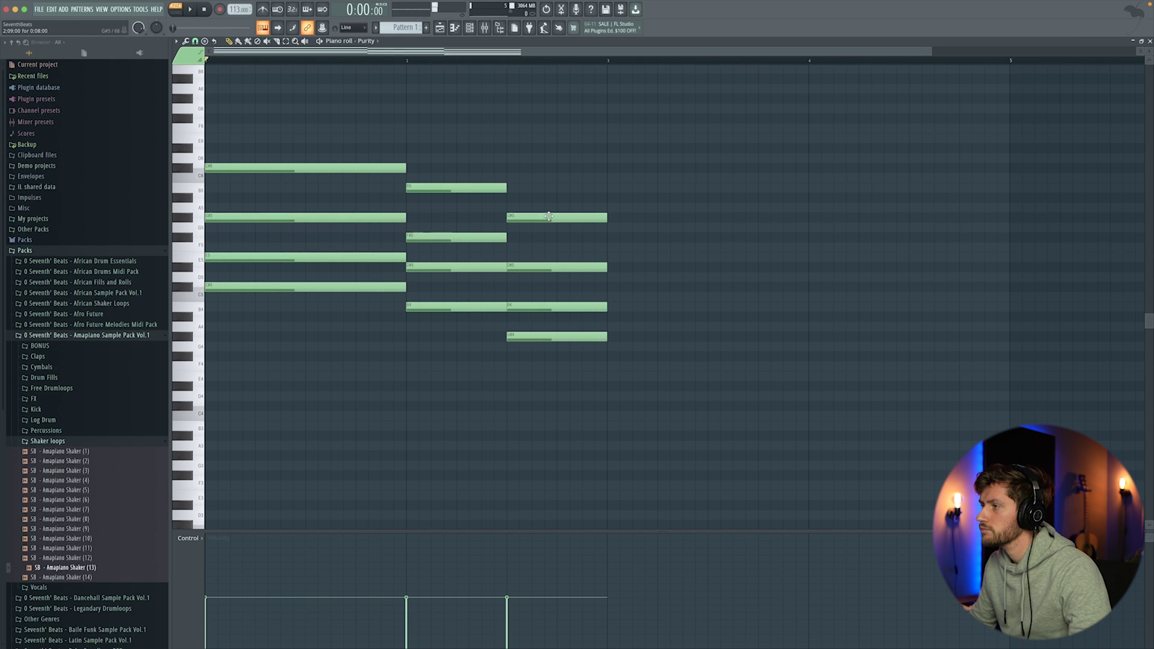
{"action": "key", "text": "space"}
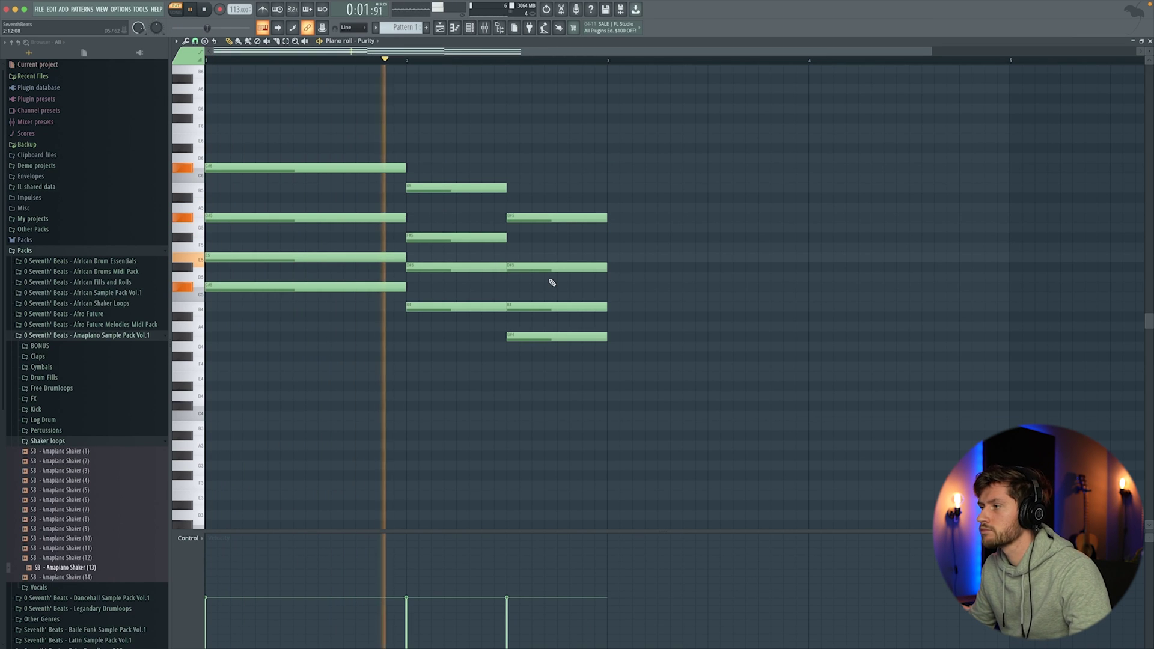
{"action": "key", "text": "space"}
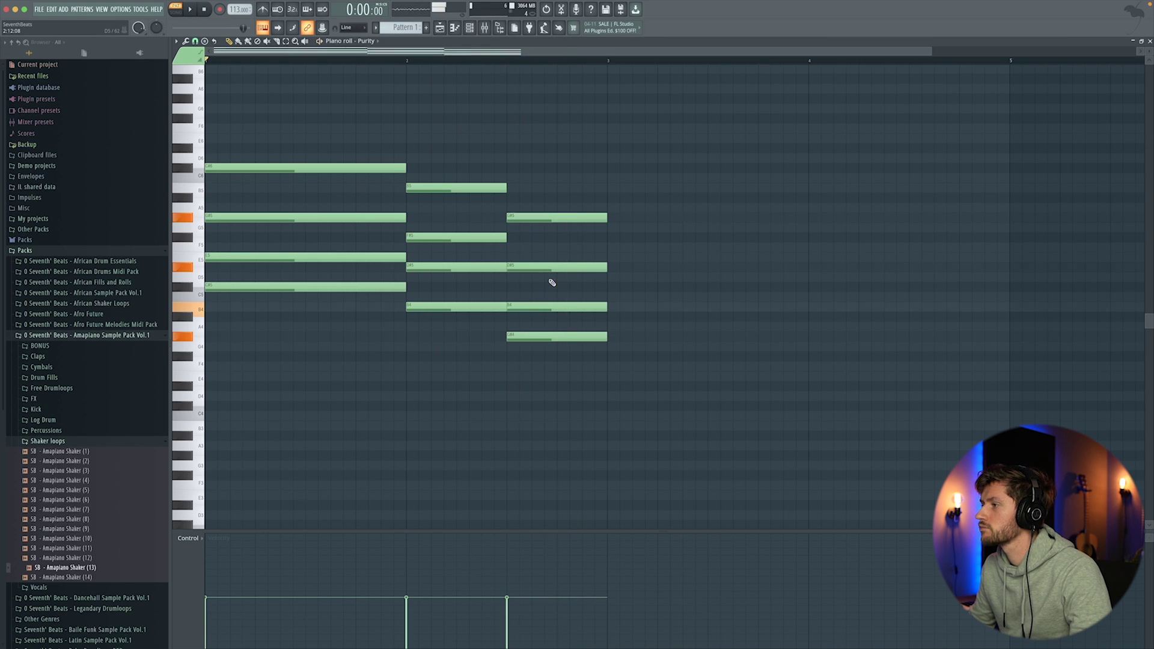
Draw the bar-3 chord, topping it with an F#5 note.
{"action": "left_click", "coordinate": [609, 356]}
{"action": "left_click", "coordinate": [609, 327]}
{"action": "left_click", "coordinate": [609, 287]}
{"action": "left_click_drag", "start_coordinate": [620, 256], "coordinate": [615, 229]}
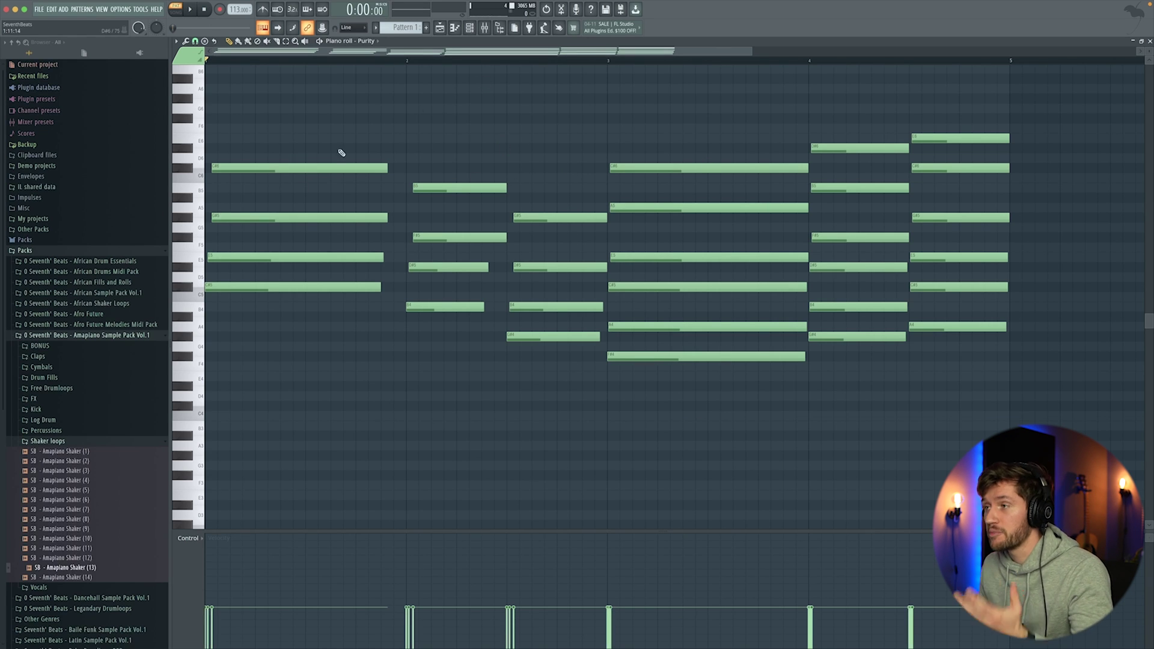
Zoom in to start the G#5 note slightly earlier, then zoom out and play the progression.
{"action": "left_click_drag", "start_coordinate": [752, 50], "coordinate": [365, 50]}
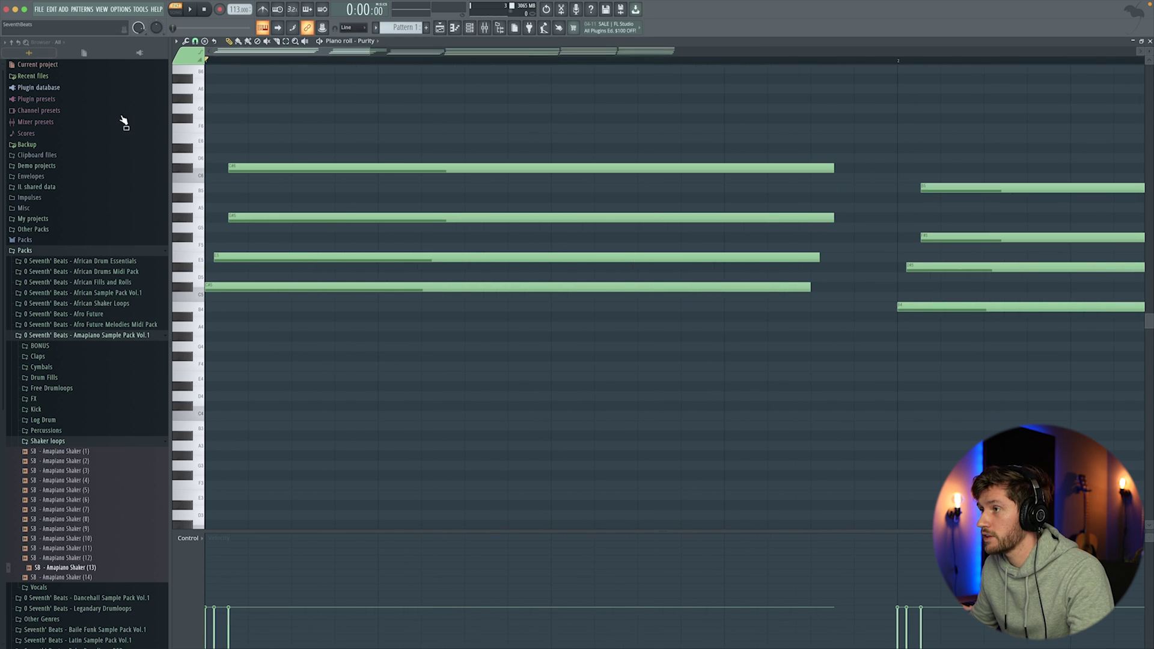
{"action": "left_click_drag", "start_coordinate": [235, 221], "coordinate": [234, 221]}
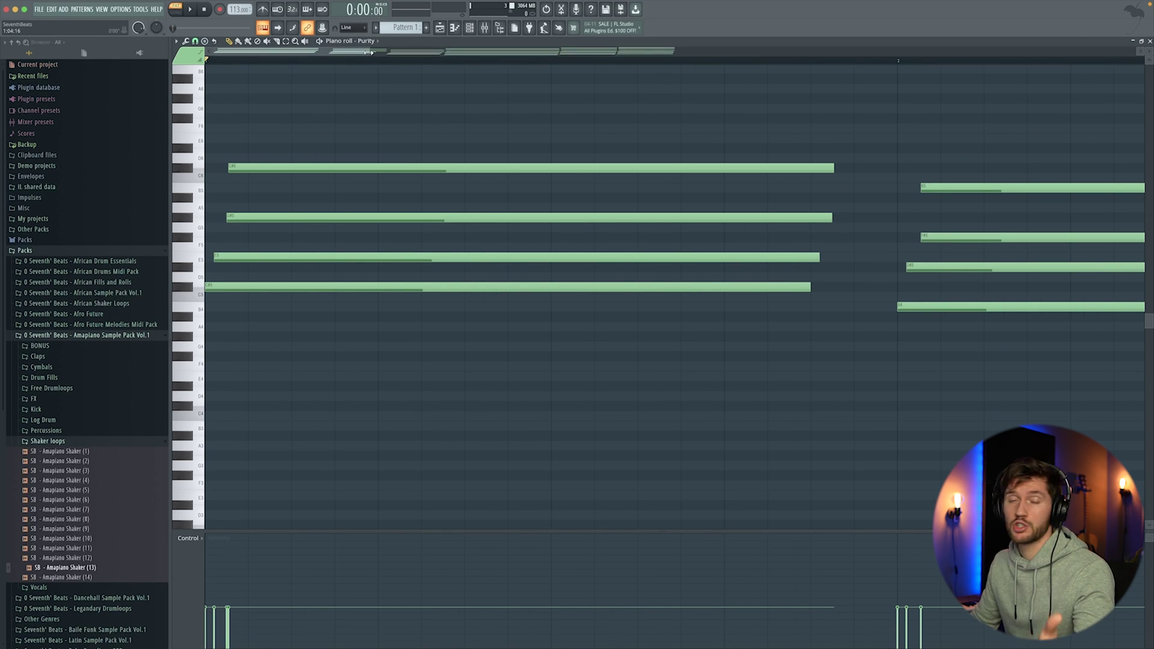
{"action": "left_click_drag", "start_coordinate": [370, 52], "coordinate": [850, 111]}
{"action": "key", "text": "space"}
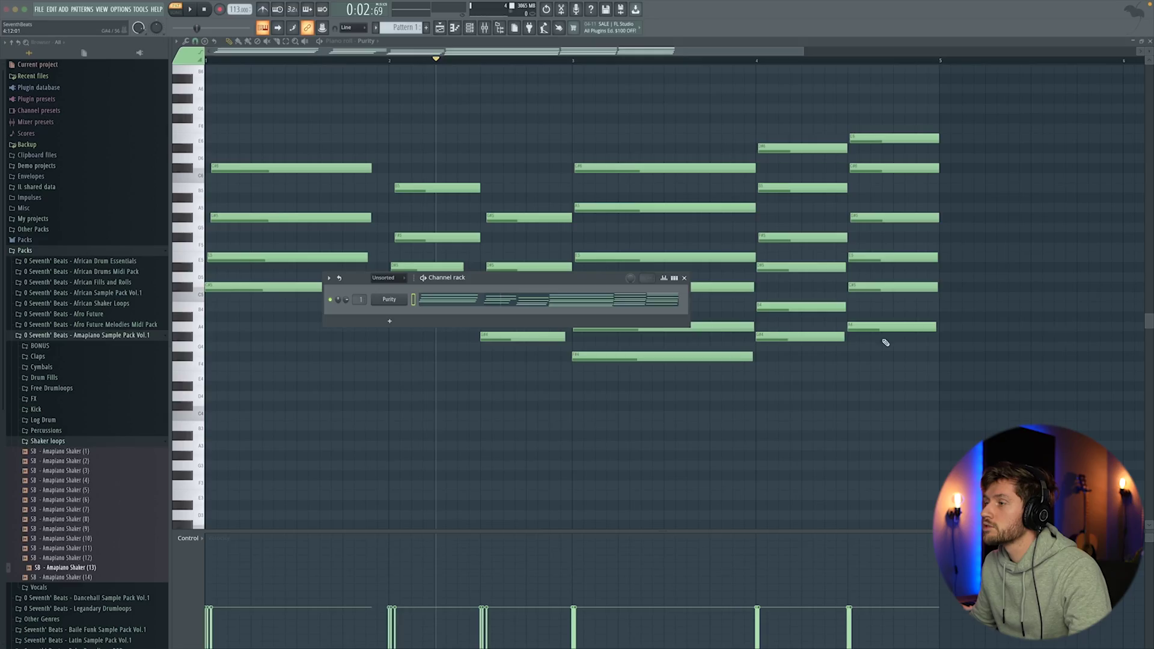
Insert Omnisphere as a new channel and settle on the Jazz Guitar Fingers a patch.
{"action": "right_click", "coordinate": [418, 300]}
{"action": "mouse_move", "coordinate": [448, 361]}
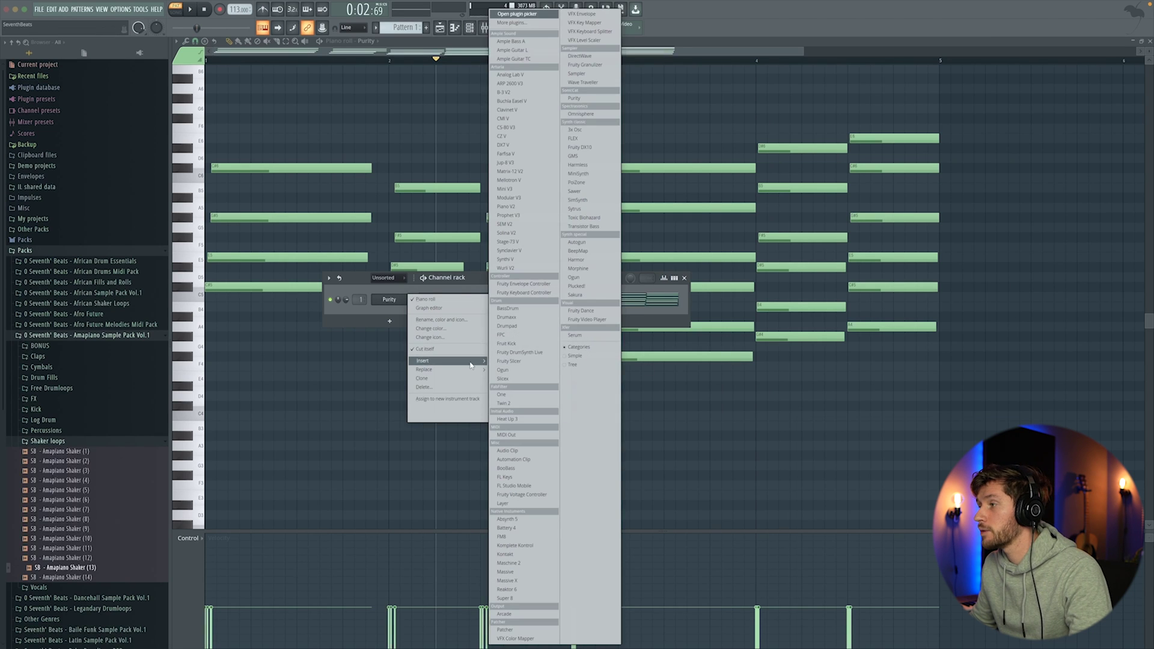
{"action": "left_click", "coordinate": [580, 114]}
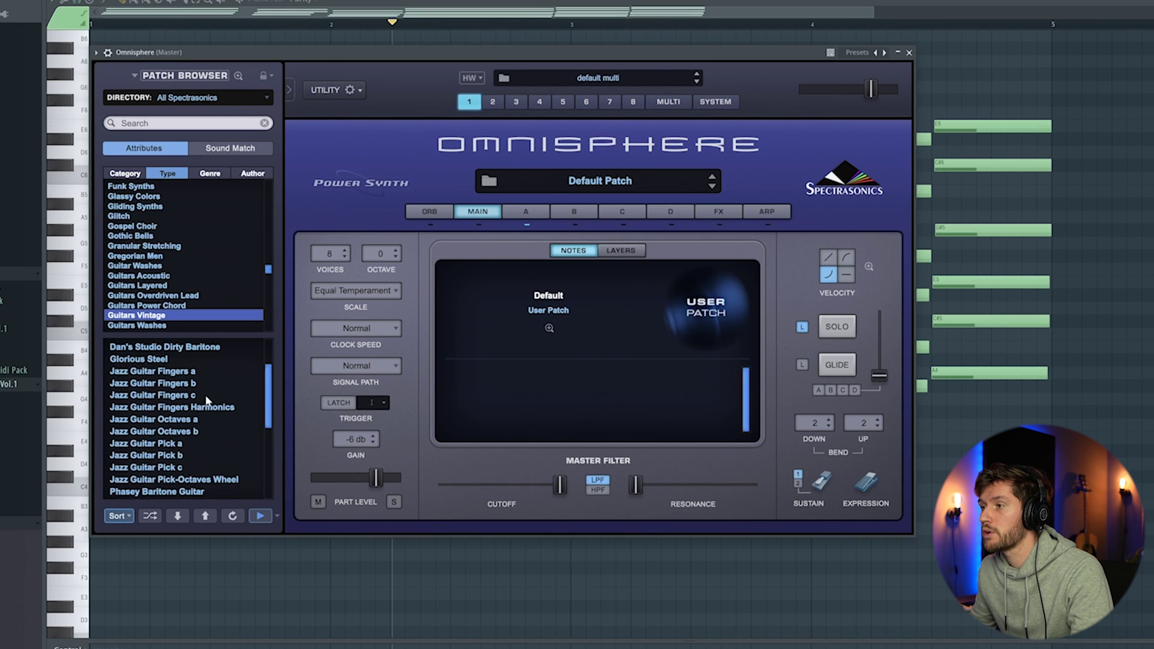
{"action": "left_click", "coordinate": [176, 383]}
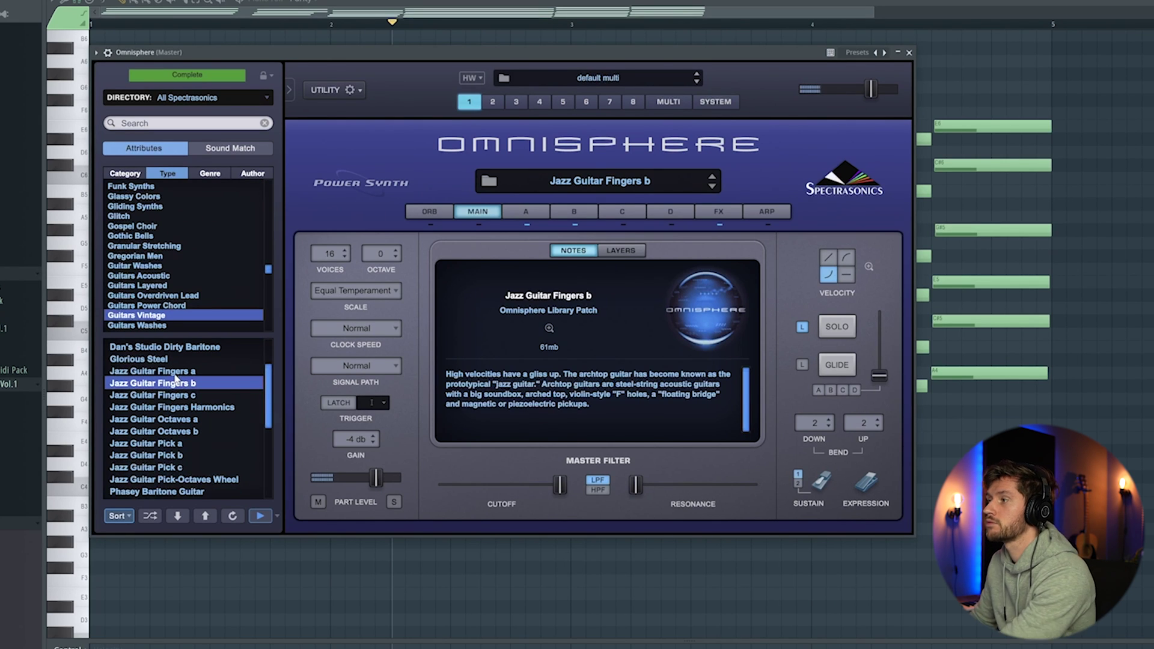
{"action": "left_click", "coordinate": [183, 373]}
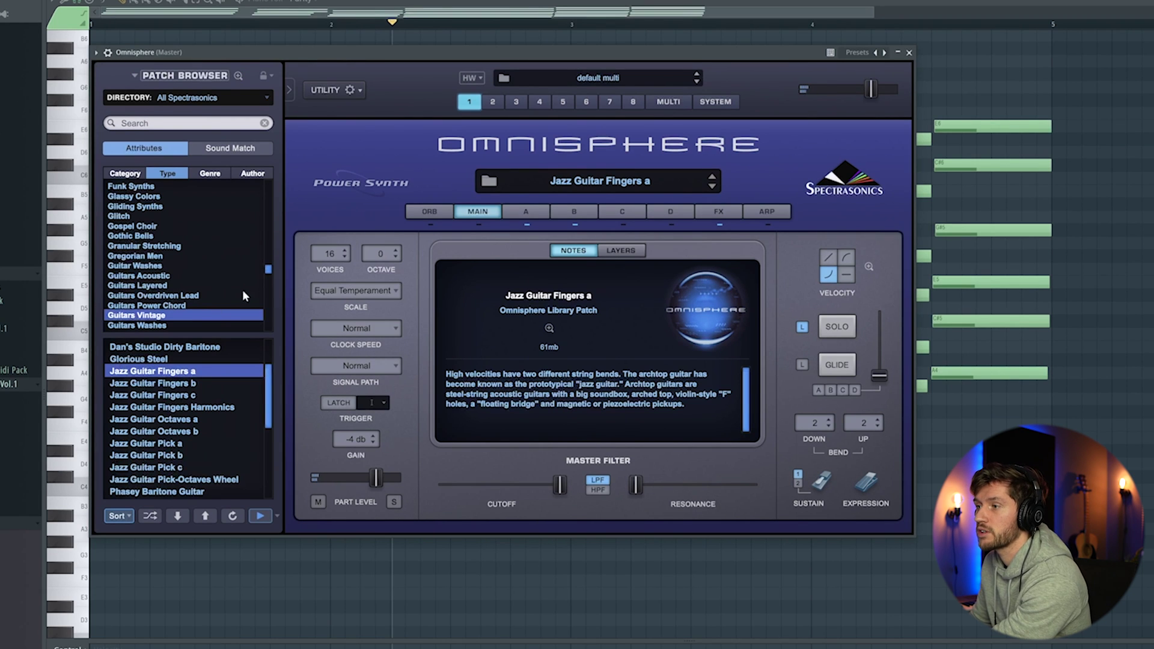
{"action": "left_click", "coordinate": [909, 53]}
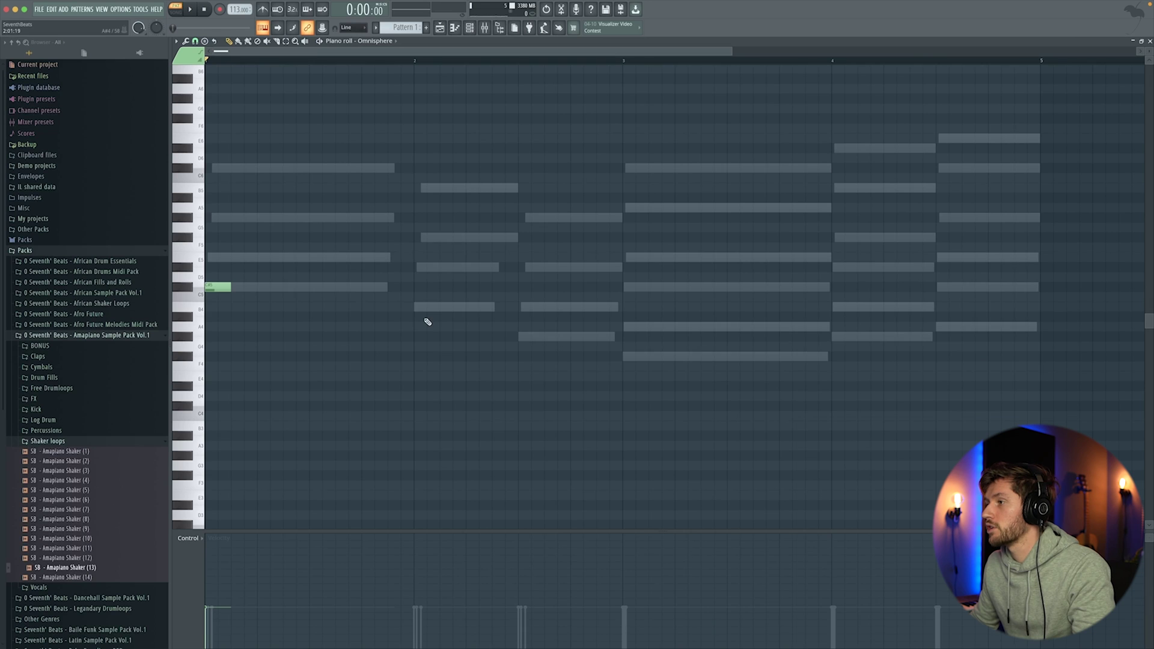
Draw short melody notes B4, G4, F4, G4 and A4 across bars 2–4.5.
{"action": "left_click", "coordinate": [419, 307]}
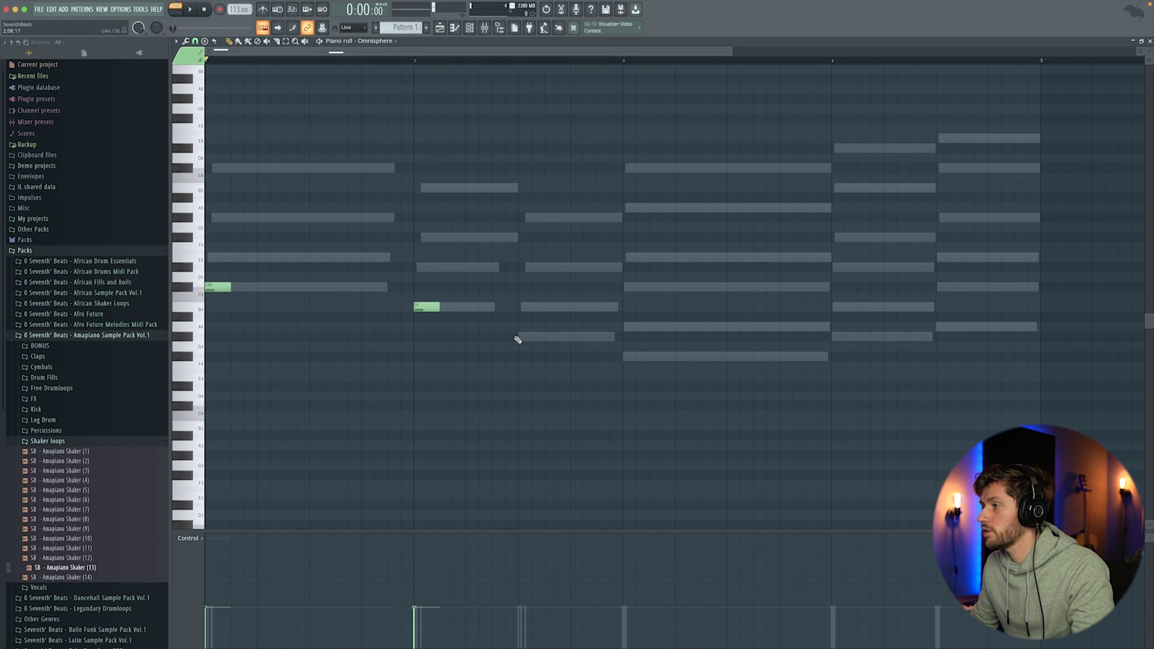
{"action": "left_click", "coordinate": [519, 337]}
{"action": "key", "text": "space"}
{"action": "left_click", "coordinate": [626, 357]}
{"action": "left_click", "coordinate": [833, 336]}
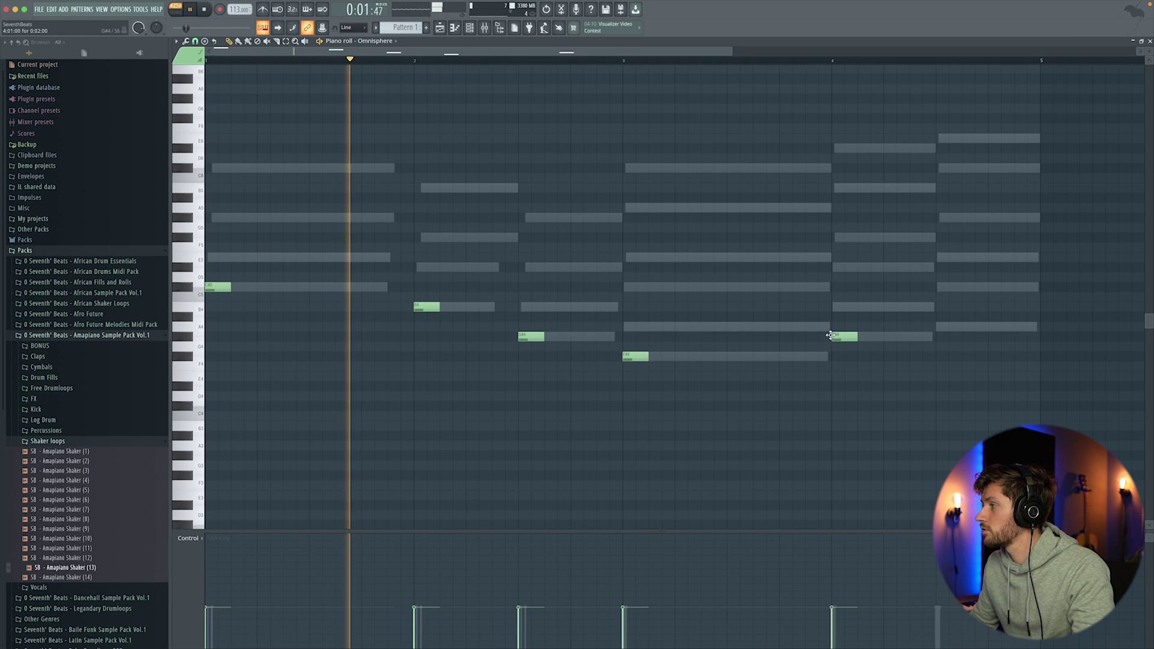
{"action": "left_click", "coordinate": [941, 327]}
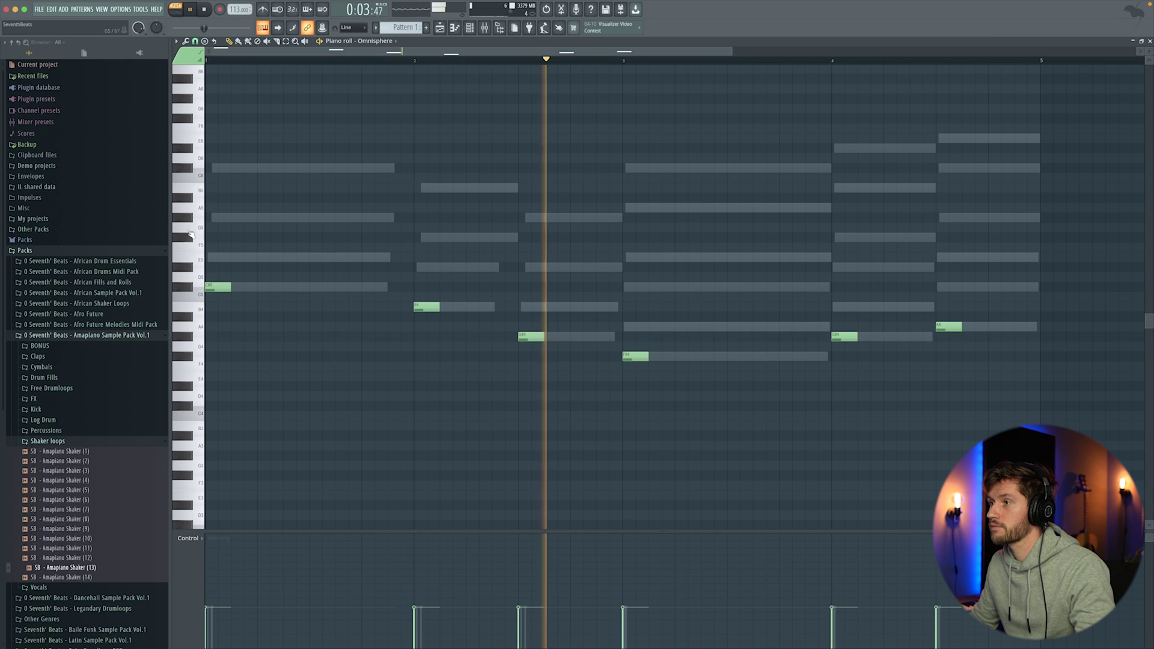
{"action": "key", "text": "ctrl+a"}
{"action": "key", "text": "space"}
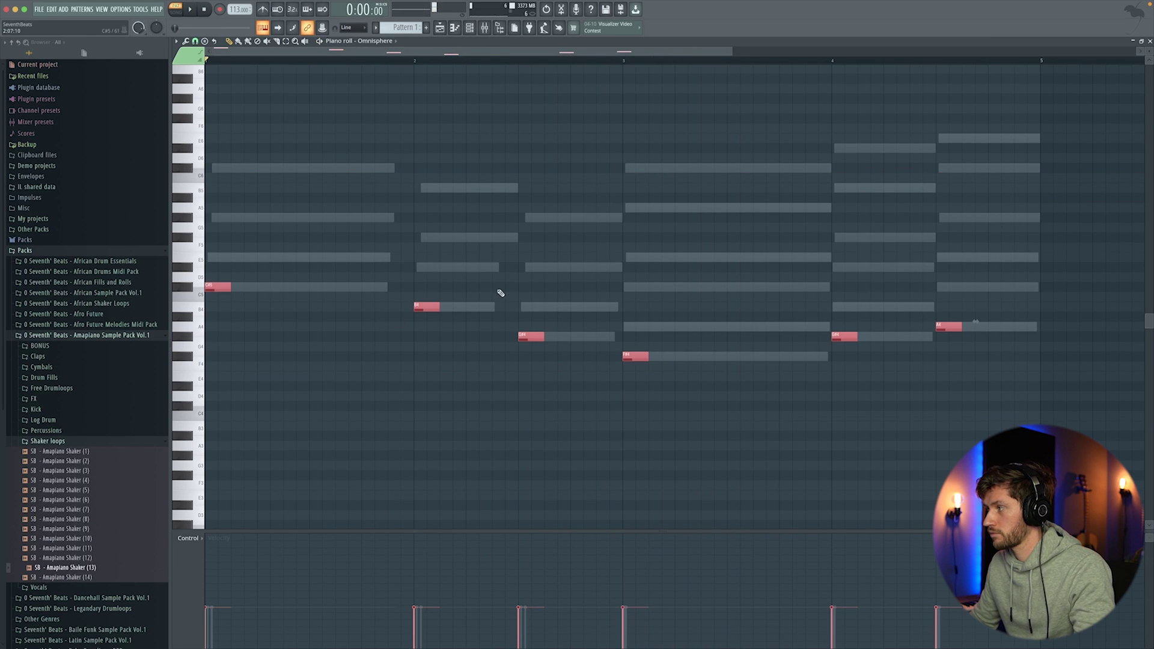
Raise the later melody notes to A4, B4 and C5 while auditioning.
{"action": "left_click", "coordinate": [642, 263]}
{"action": "left_click_drag", "start_coordinate": [636, 357], "coordinate": [636, 327]}
{"action": "key", "text": "space"}
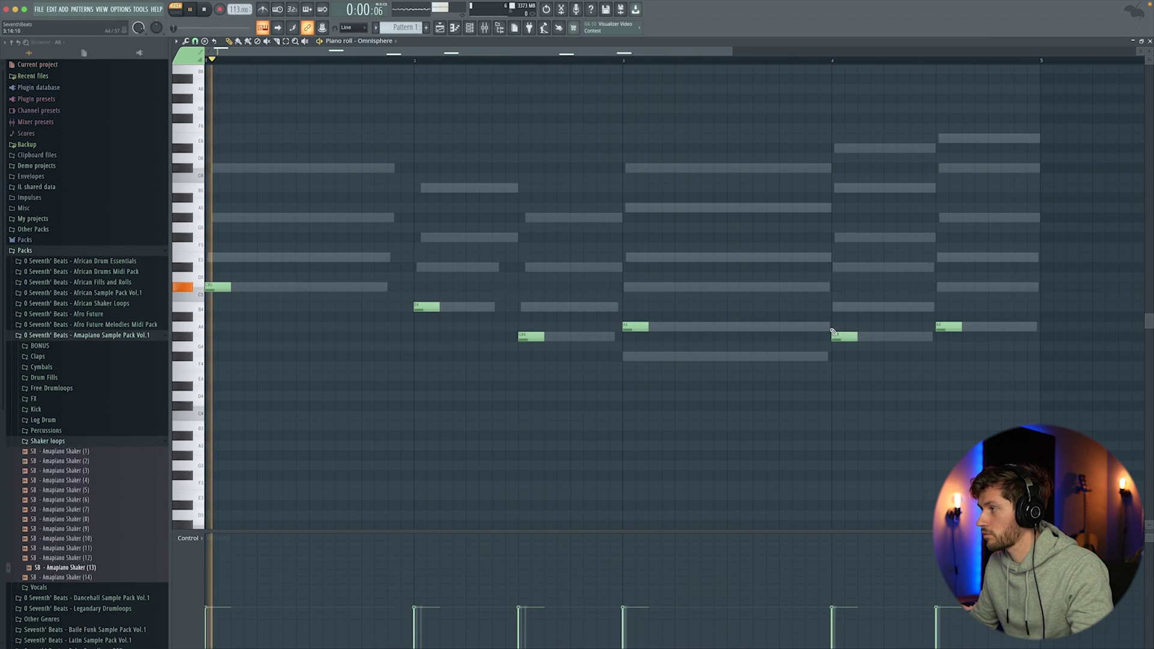
{"action": "left_click_drag", "start_coordinate": [848, 337], "coordinate": [848, 307]}
{"action": "left_click_drag", "start_coordinate": [949, 326], "coordinate": [948, 287]}
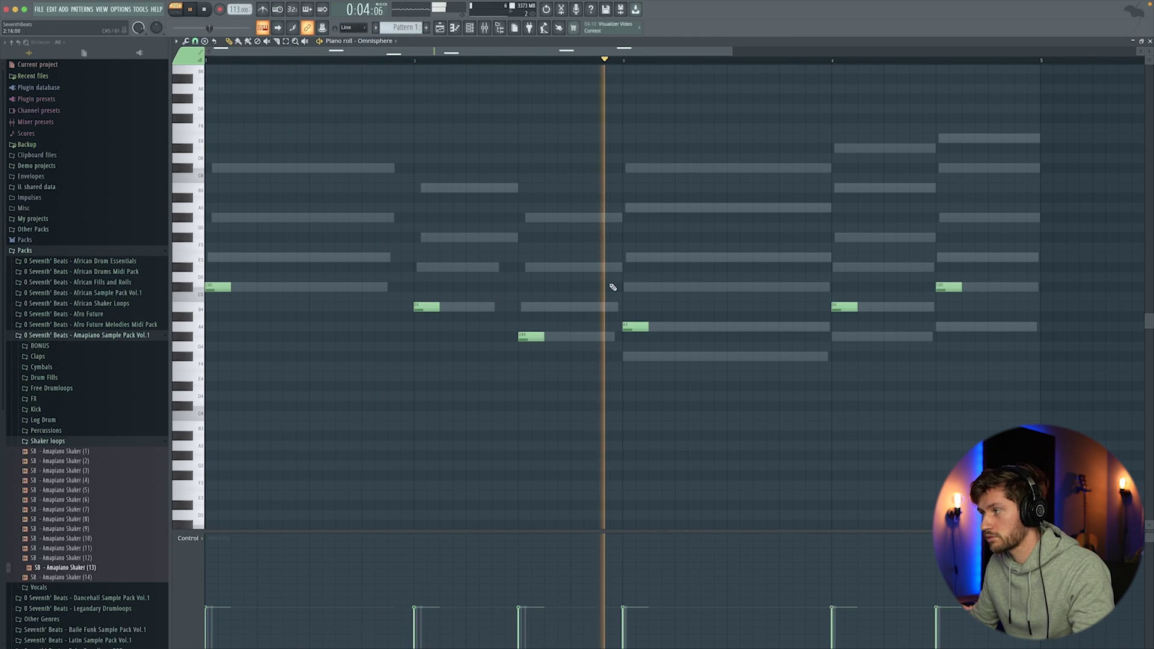
{"action": "key", "text": "ctrl+a"}
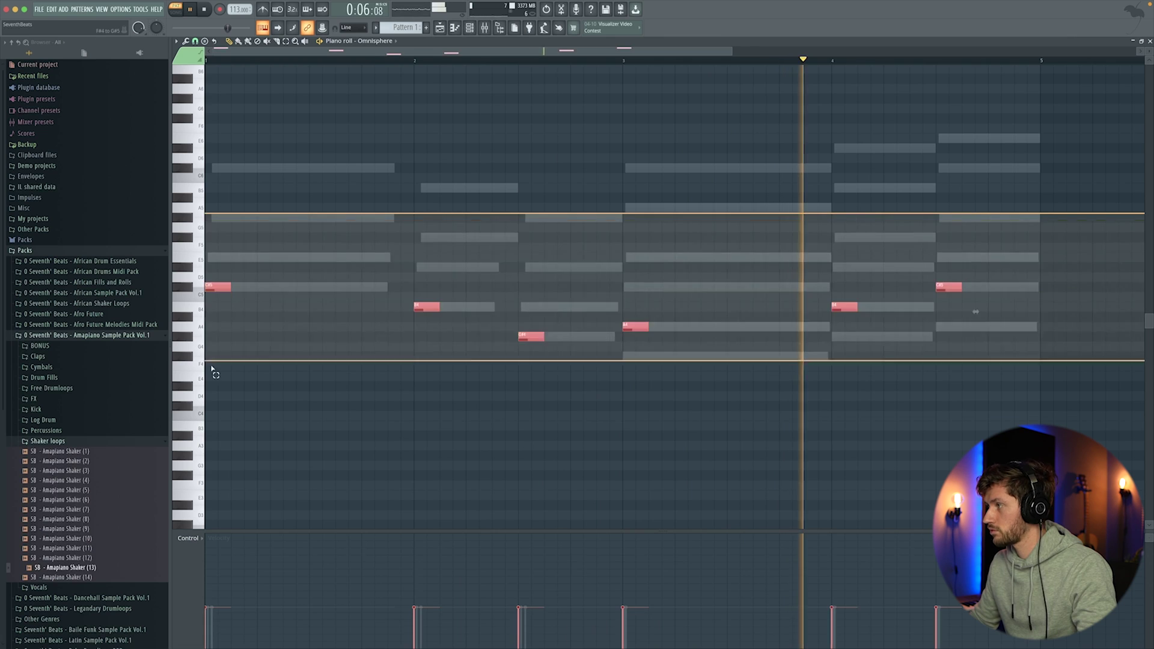
{"action": "key", "text": "space"}
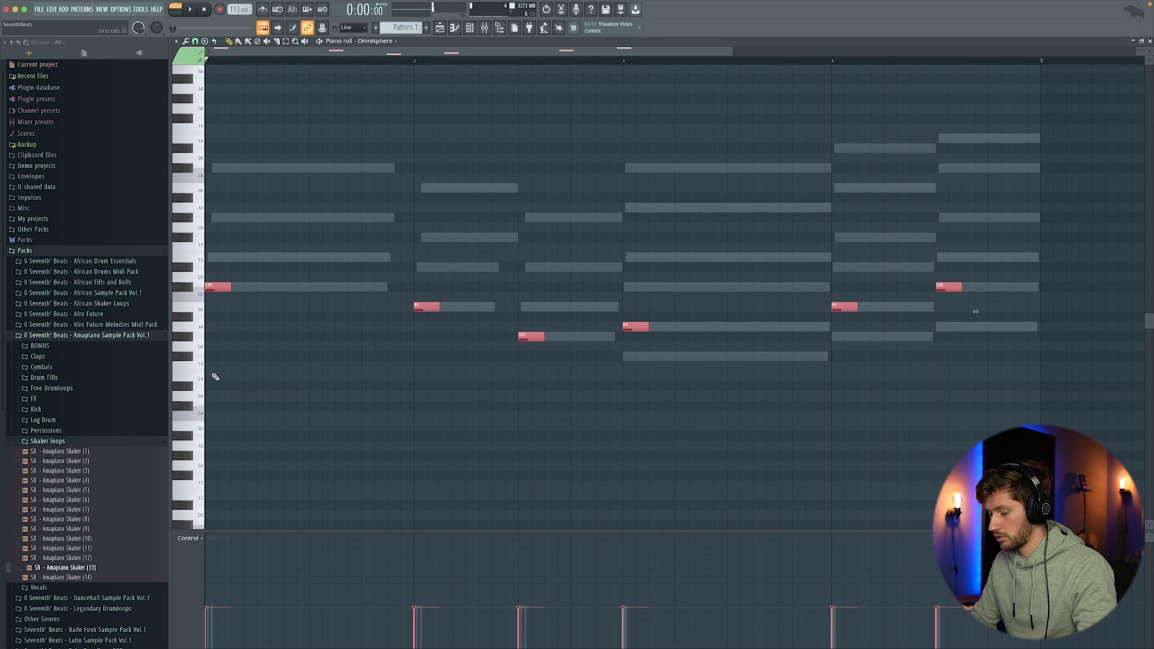
Double the melody with a copy placed higher and slightly later, then play it back.
{"action": "key", "text": "shift+Right"}
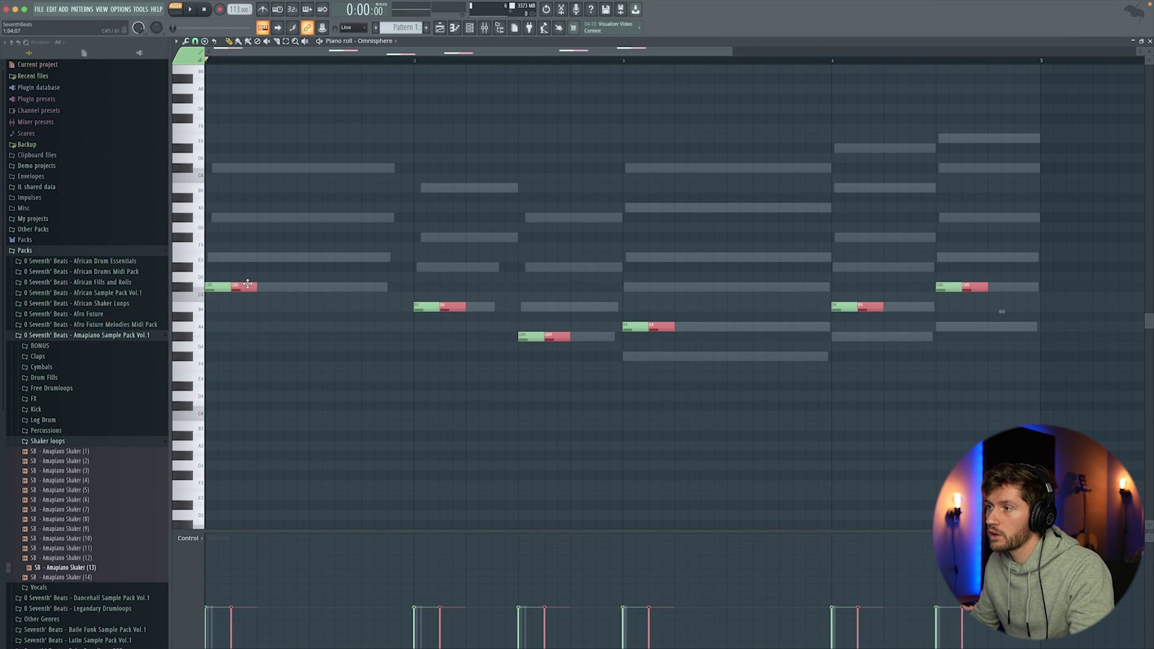
{"action": "key", "text": "ctrl+z"}
{"action": "left_click_drag", "start_coordinate": [224, 283], "coordinate": [249, 163]}
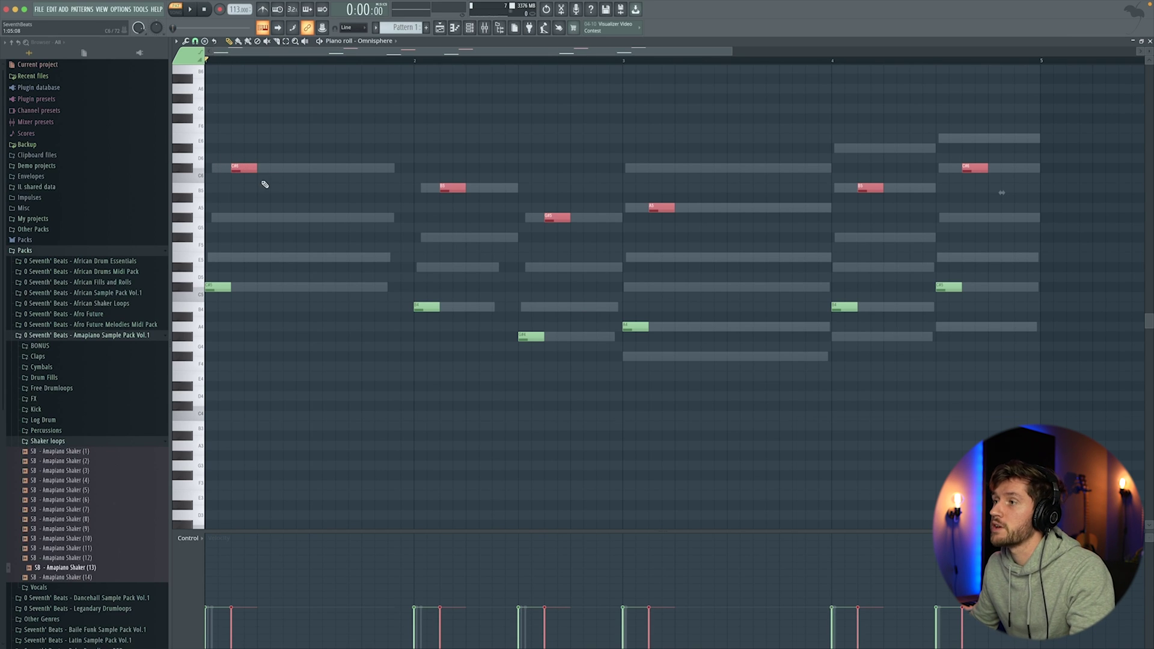
{"action": "key", "text": "space"}
{"action": "left_click", "coordinate": [471, 125]}
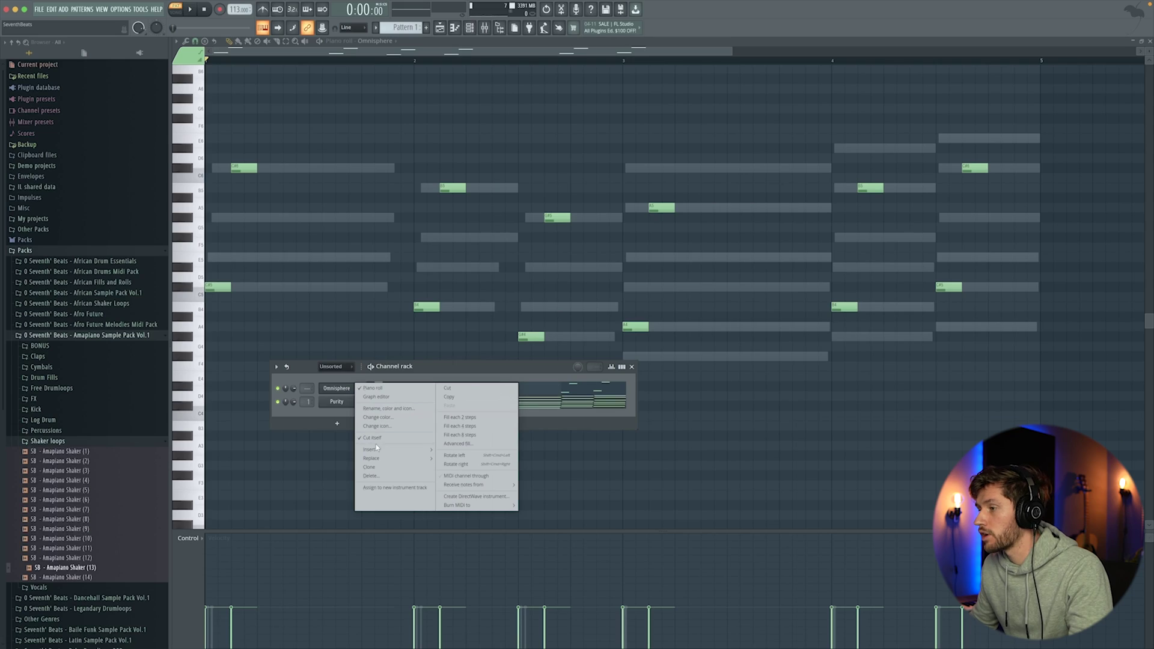
Insert a second Purity instrument with the Oboe preset and edit its piano roll.
{"action": "mouse_move", "coordinate": [394, 450]}
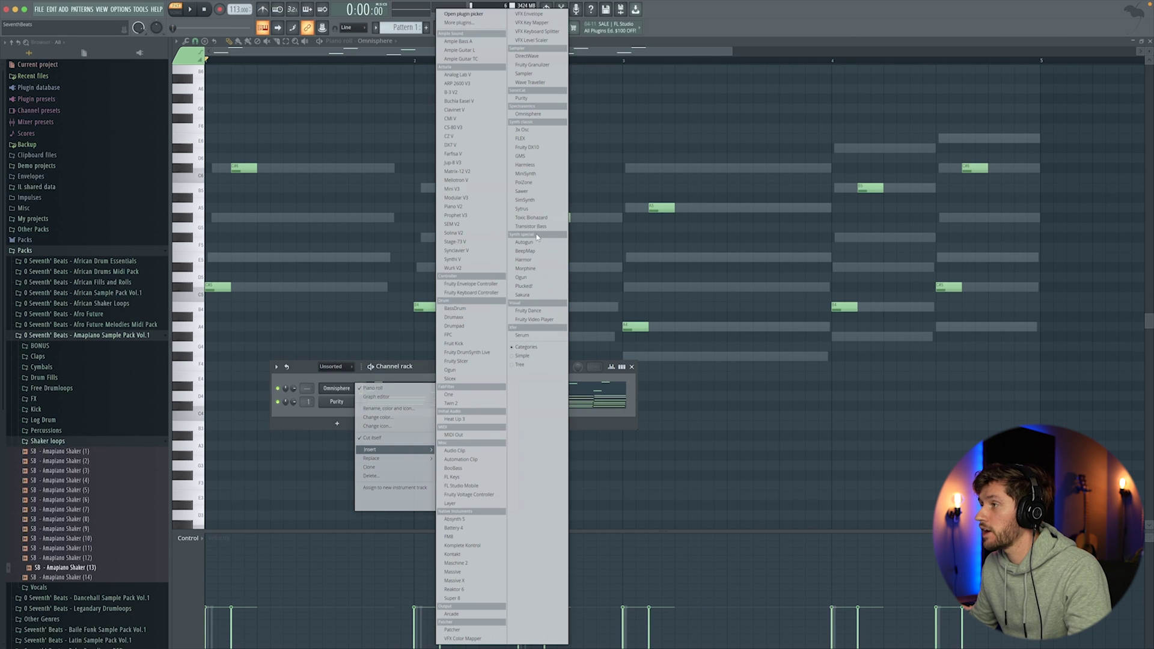
{"action": "left_click", "coordinate": [521, 98]}
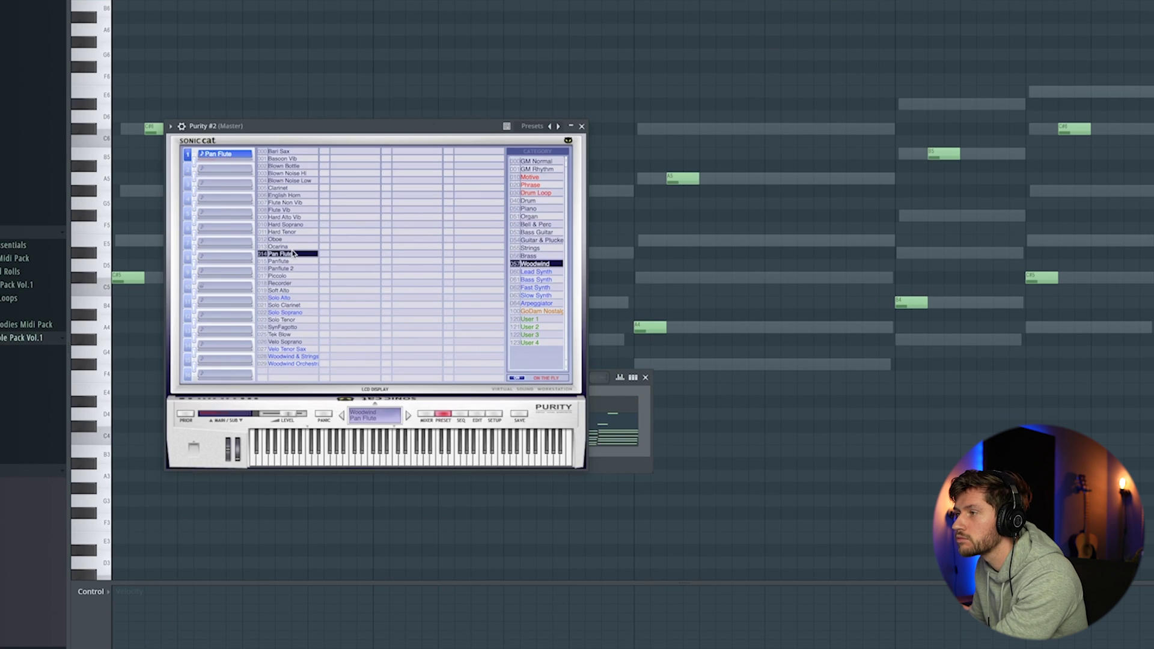
{"action": "left_click", "coordinate": [294, 247]}
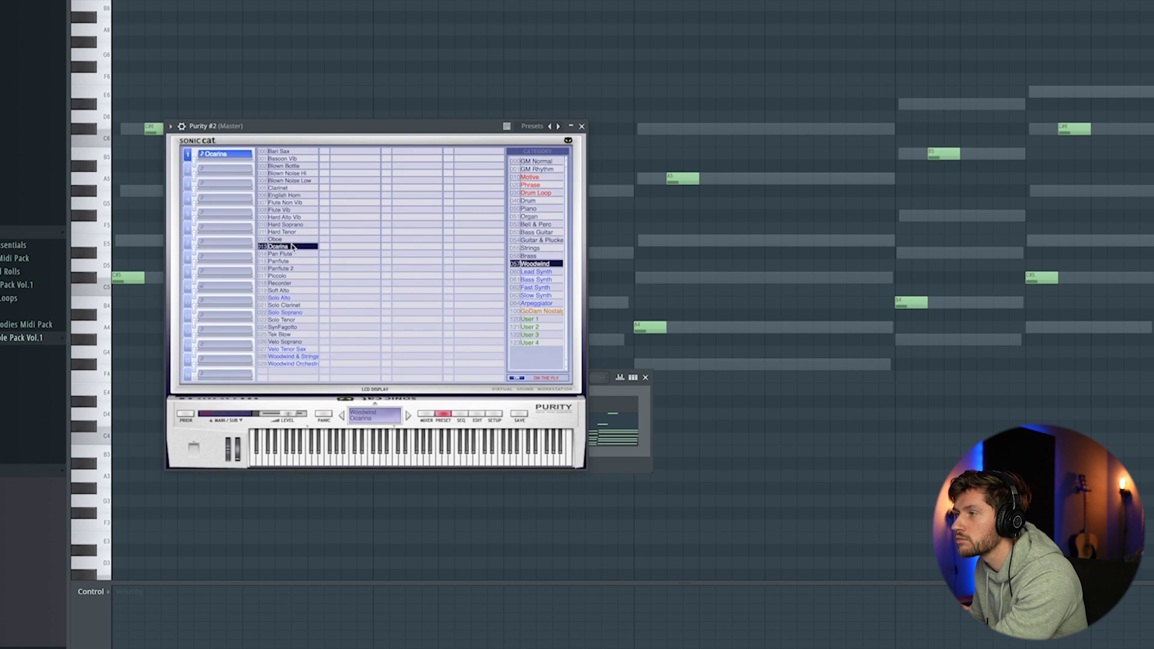
{"action": "left_click", "coordinate": [294, 240]}
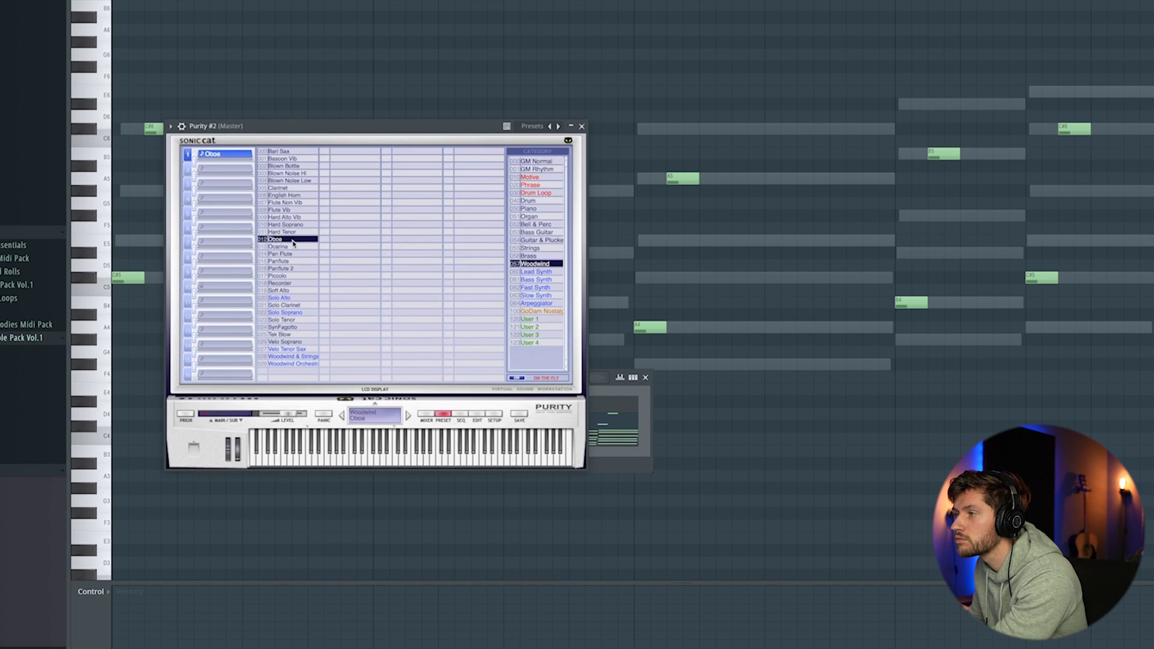
{"action": "left_click", "coordinate": [583, 127]}
{"action": "left_click", "coordinate": [376, 404]}
Draw evenly repeating short C#6 notes across all four bars.
{"action": "left_click", "coordinate": [147, 277]}
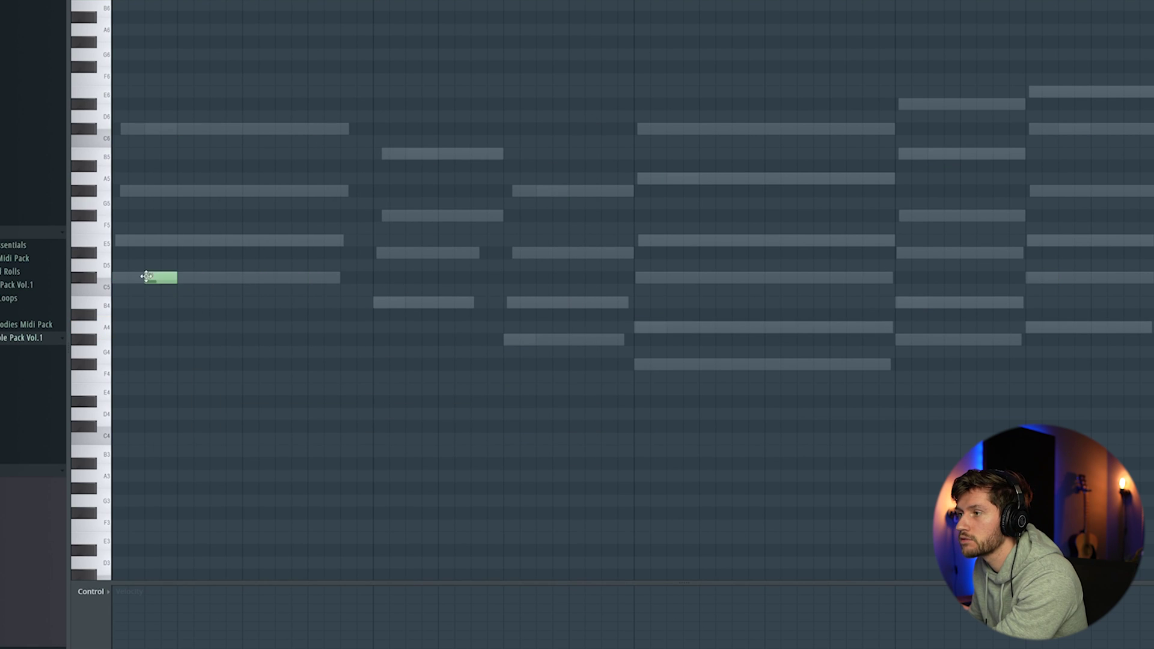
{"action": "left_click", "coordinate": [218, 277]}
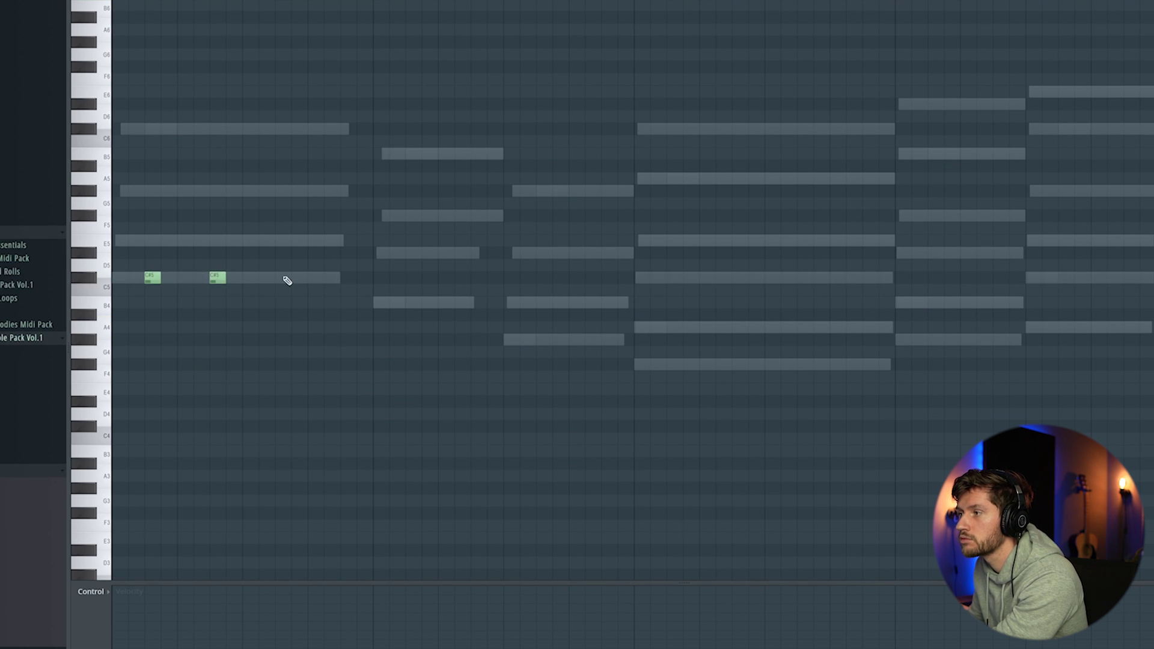
{"action": "left_click", "coordinate": [283, 278]}
{"action": "left_click", "coordinate": [347, 277]}
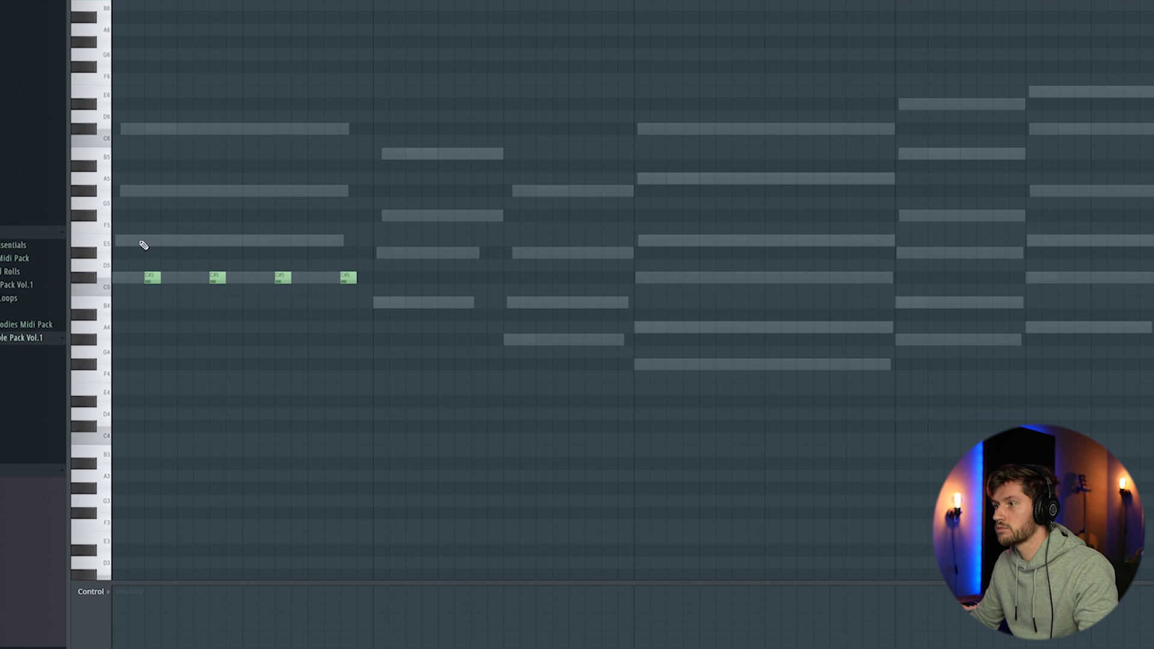
{"action": "key", "text": "ctrl+a"}
{"action": "left_click_drag", "start_coordinate": [150, 281], "coordinate": [150, 136]}
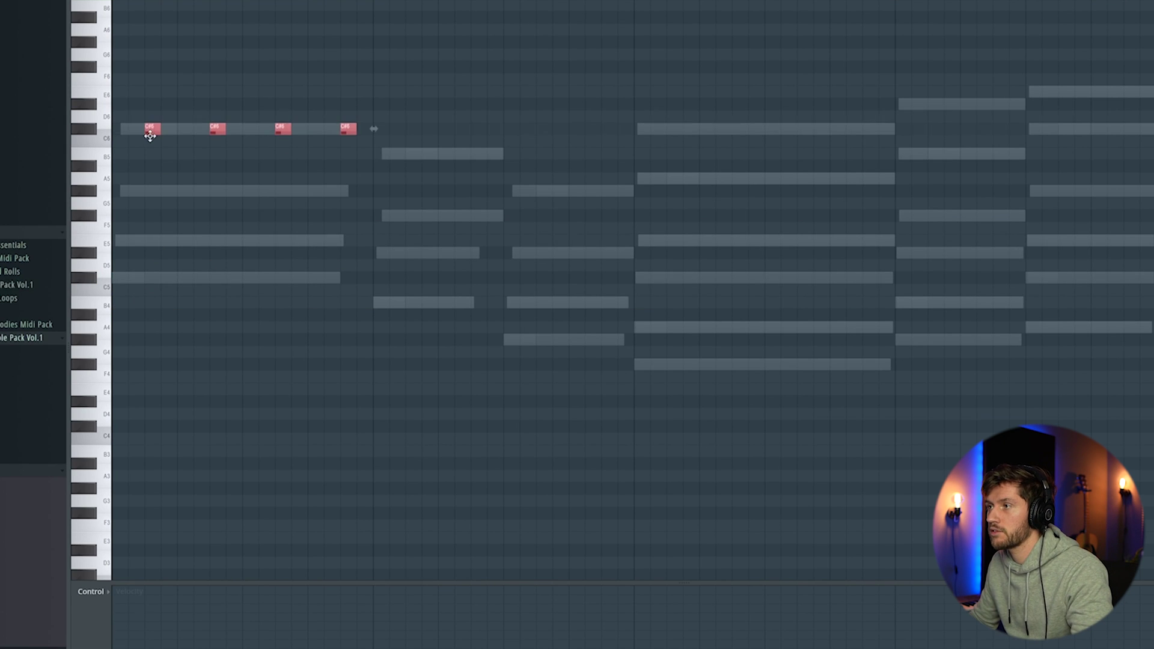
{"action": "key", "text": "space"}
{"action": "left_click", "coordinate": [413, 129]}
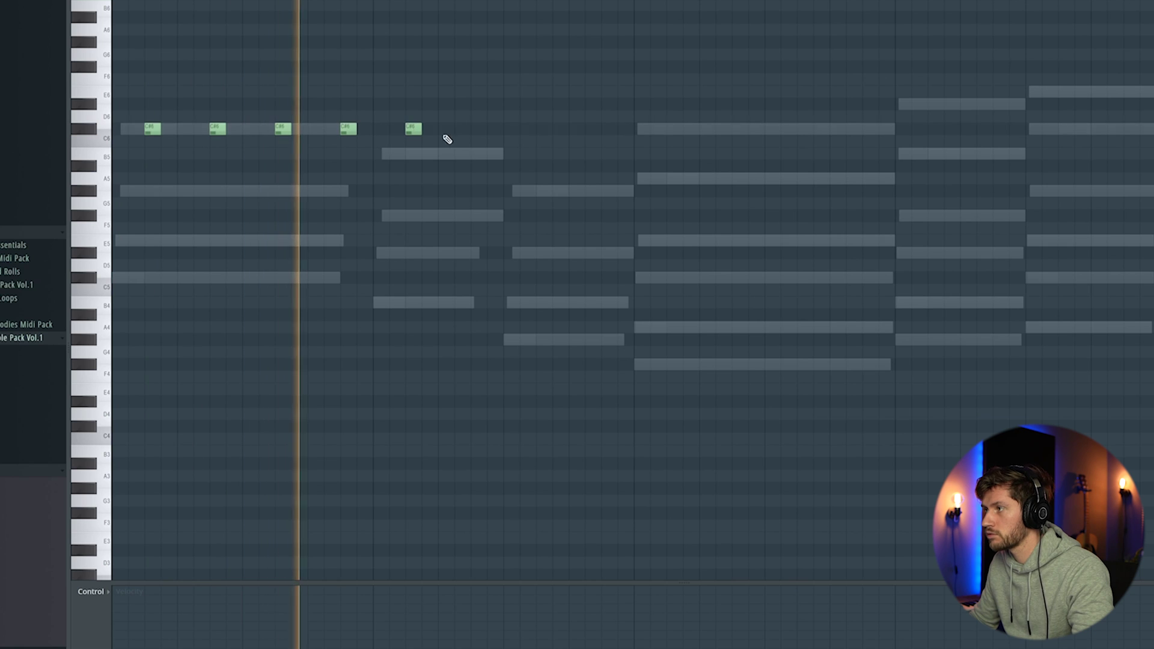
{"action": "left_click", "coordinate": [479, 129]}
{"action": "left_click", "coordinate": [544, 129]}
{"action": "left_click", "coordinate": [610, 129]}
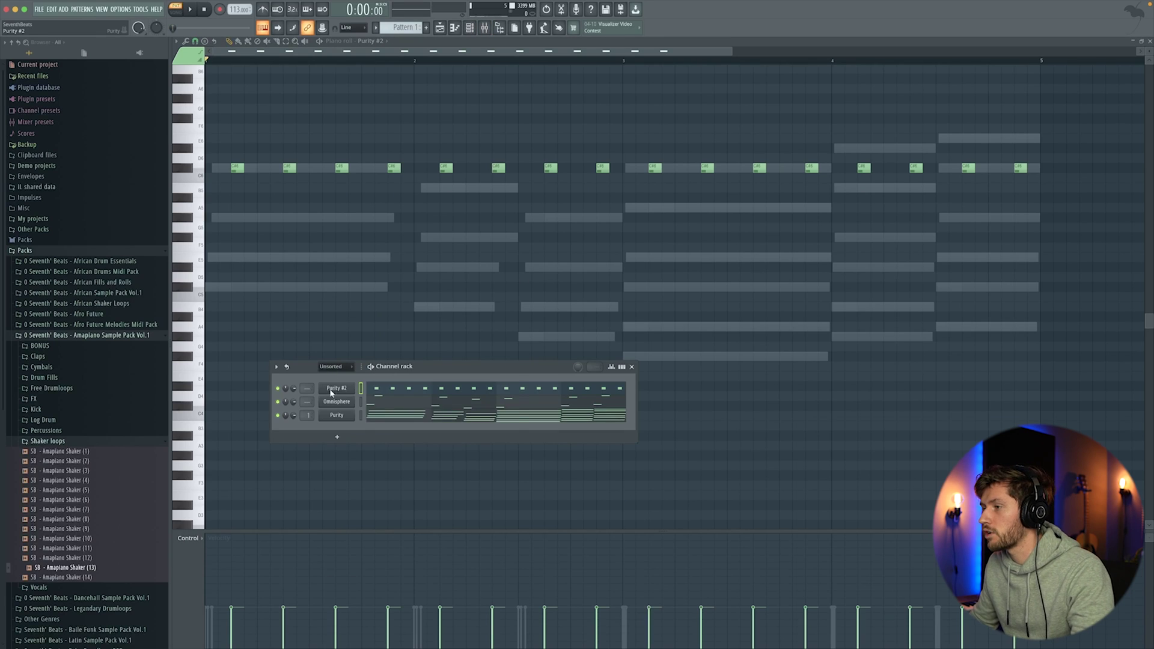
Insert a Sytrus channel with the Smooth preset and switch the piano roll to Smooth 4.
{"action": "right_click", "coordinate": [331, 391]}
{"action": "mouse_move", "coordinate": [385, 449]}
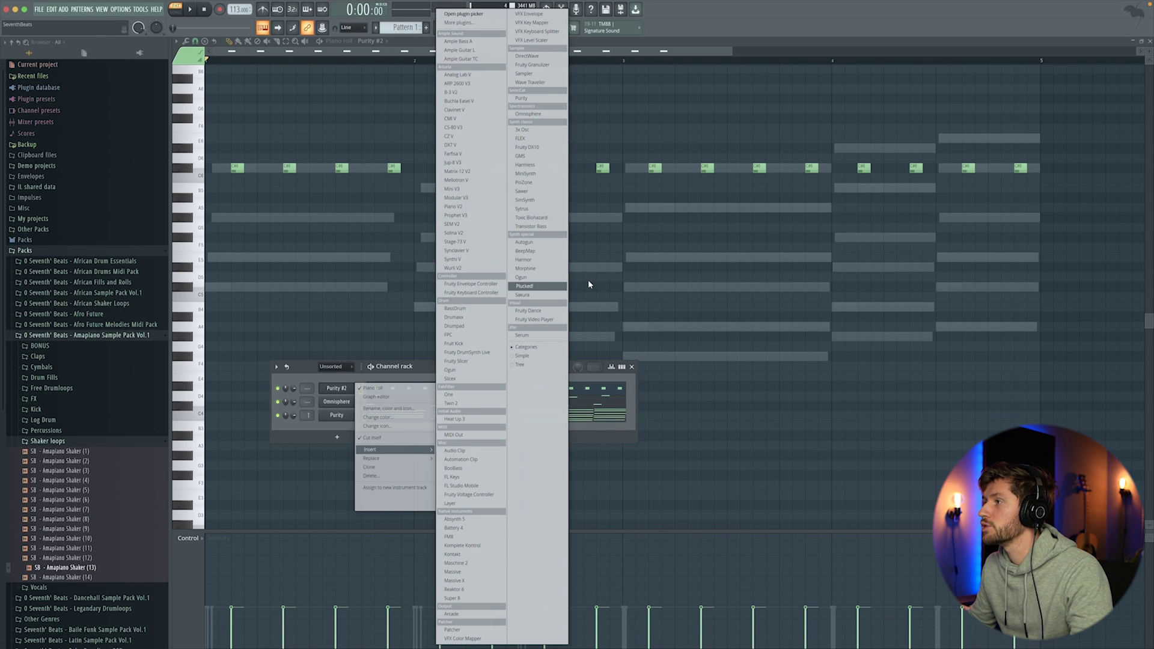
{"action": "left_click", "coordinate": [536, 209]}
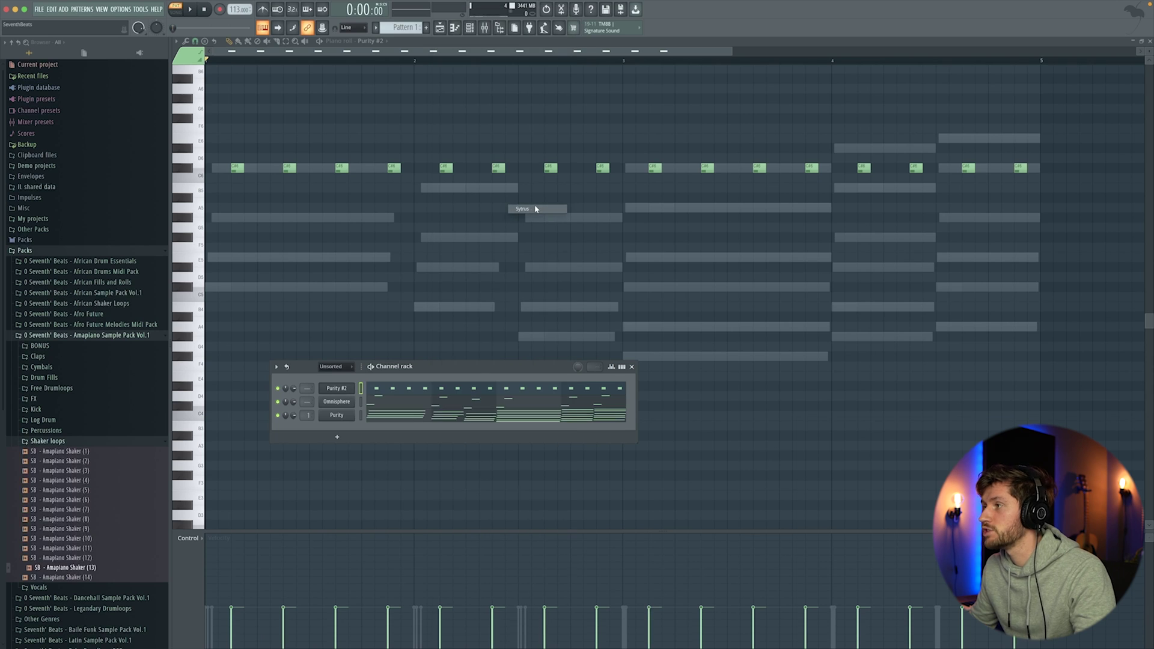
{"action": "left_click", "coordinate": [260, 148]}
{"action": "mouse_move", "coordinate": [271, 175]}
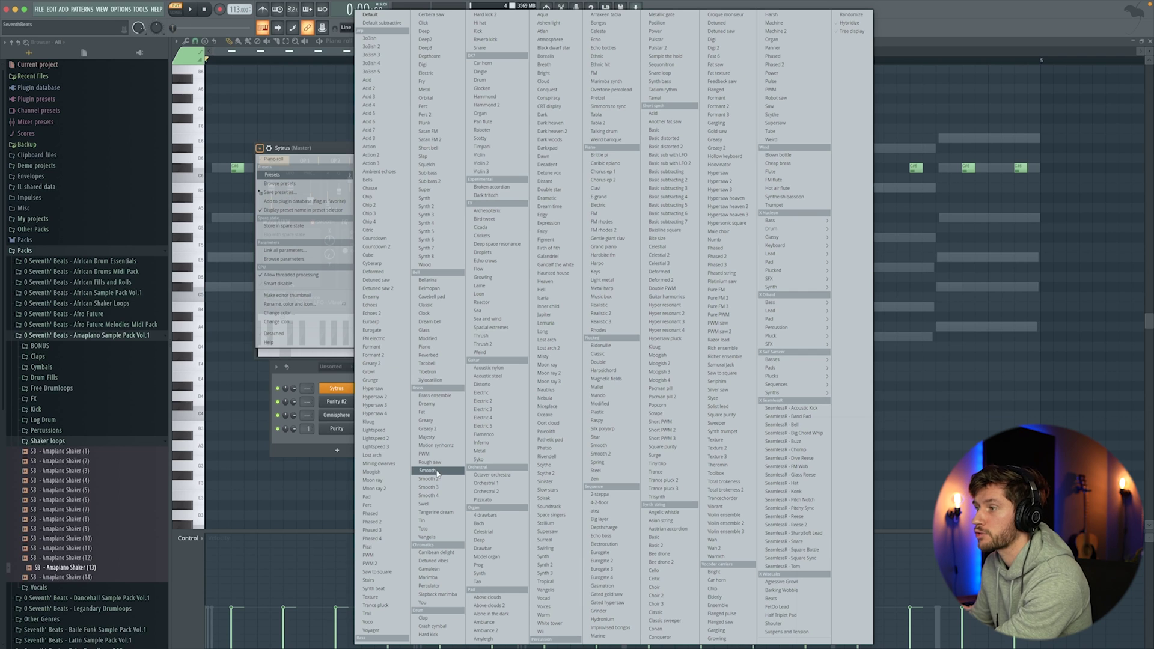
{"action": "left_click", "coordinate": [427, 471]}
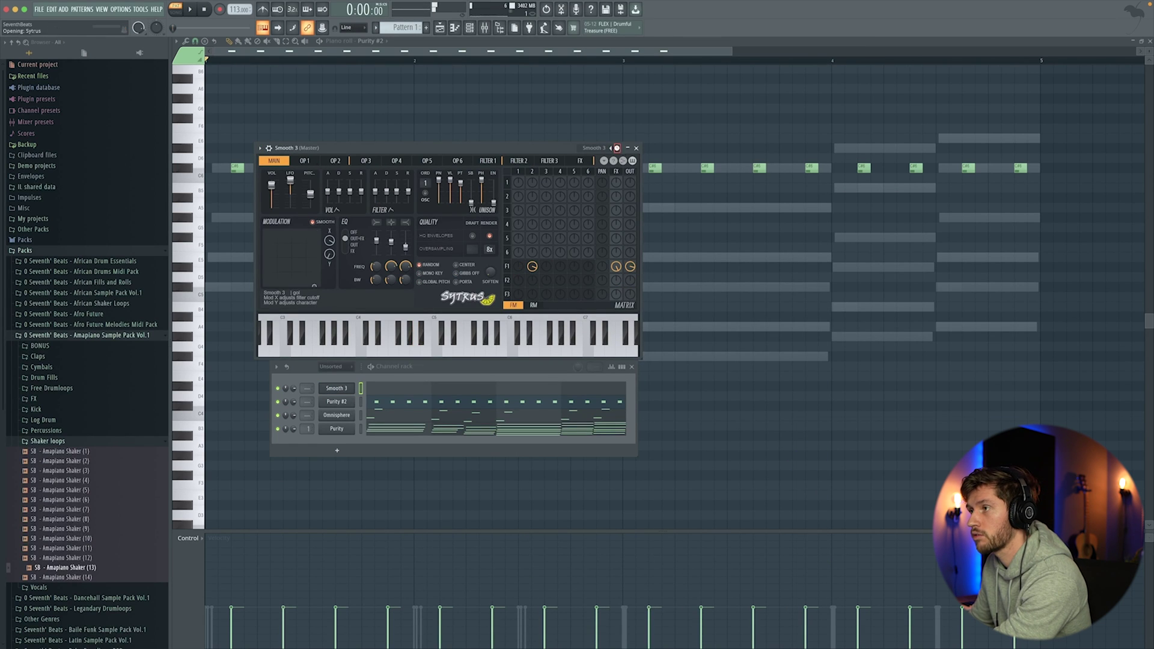
{"action": "left_click", "coordinate": [637, 149]}
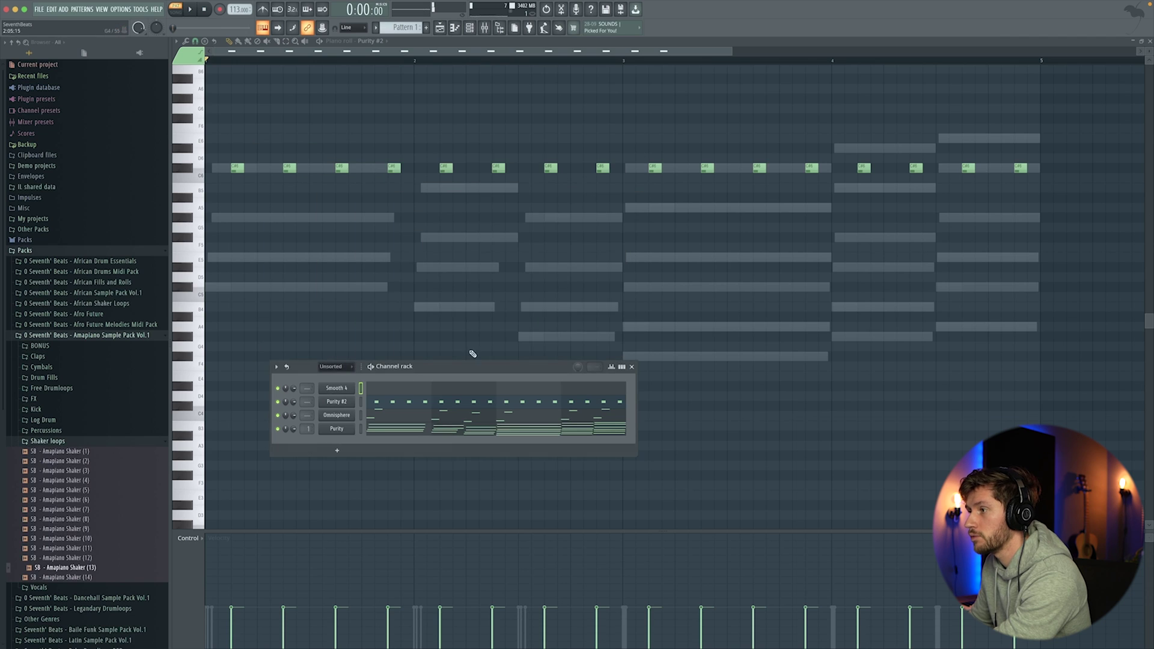
{"action": "left_click", "coordinate": [415, 393]}
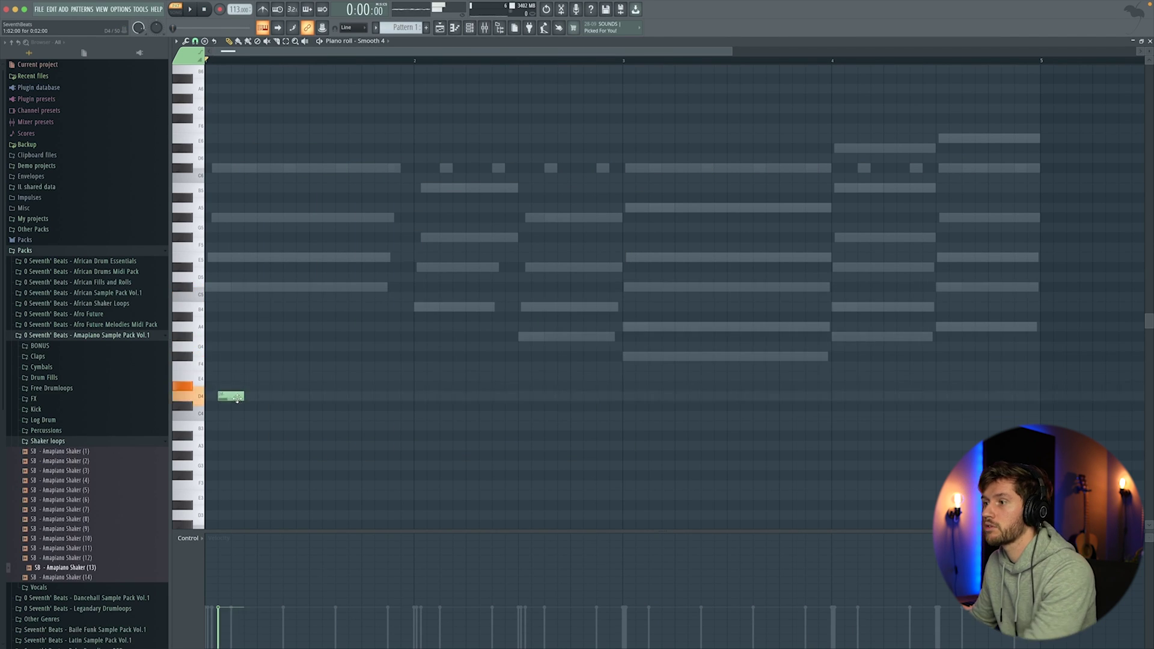
Place the low Smooth 4 note every half bar through bar 4, then show the Channel rack.
{"action": "scroll", "coordinate": [285, 403], "scroll_direction": "down", "scroll_amount": 4}
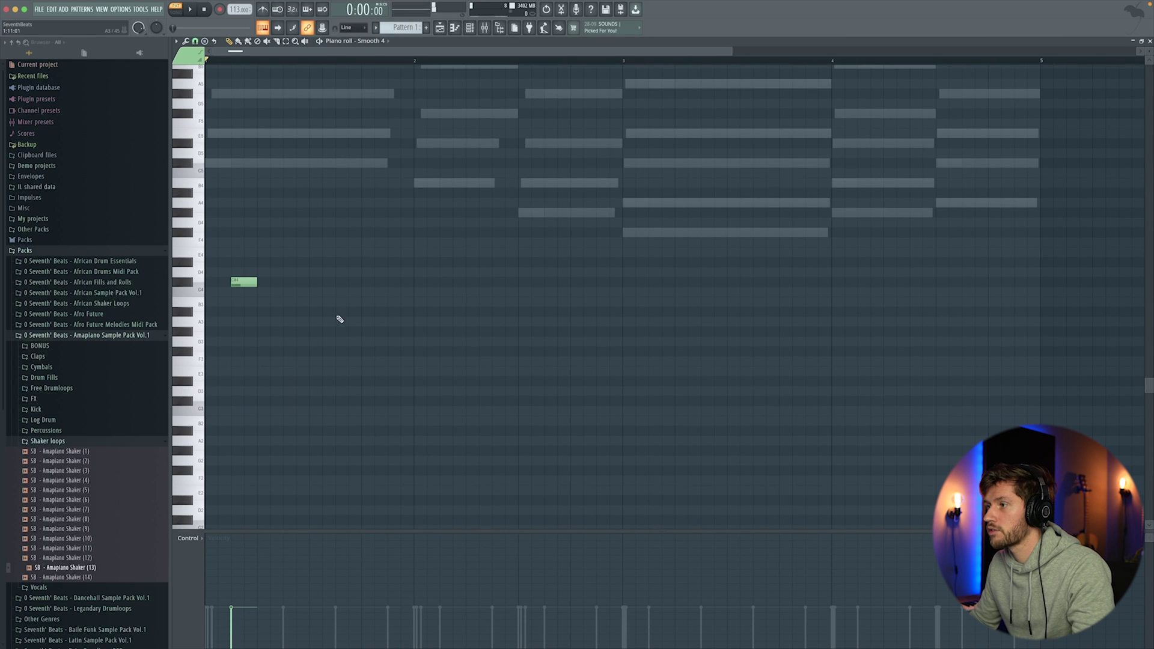
{"action": "key", "text": "space"}
{"action": "left_click", "coordinate": [346, 282]}
{"action": "left_click", "coordinate": [448, 282]}
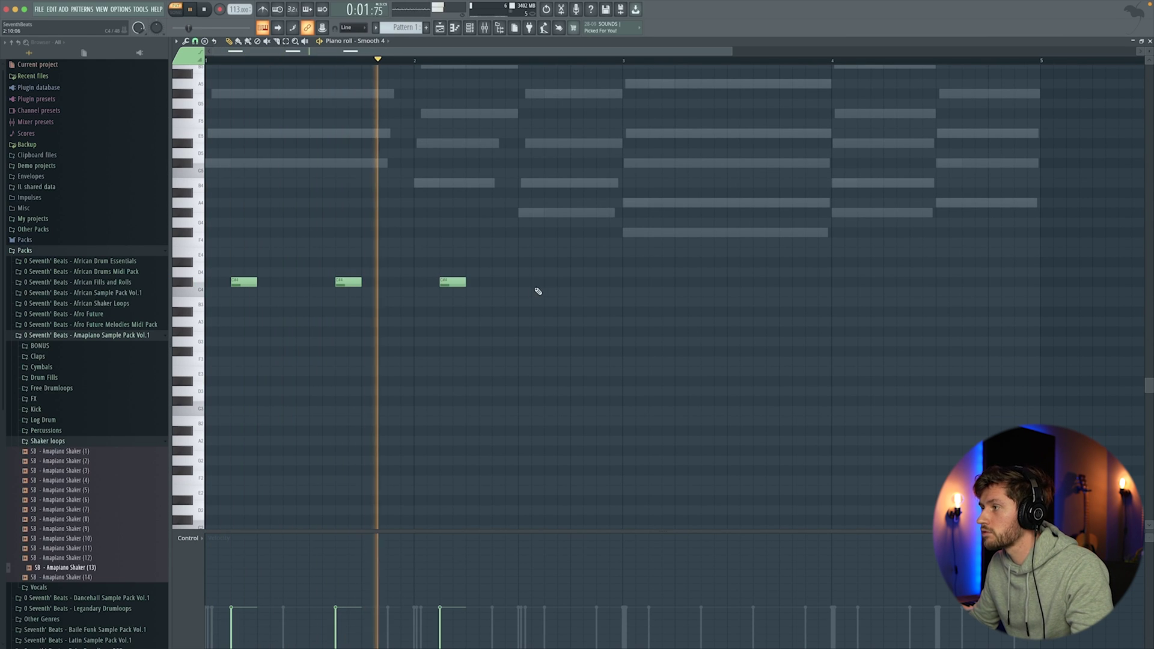
{"action": "left_click", "coordinate": [556, 283]}
{"action": "left_click", "coordinate": [662, 283]}
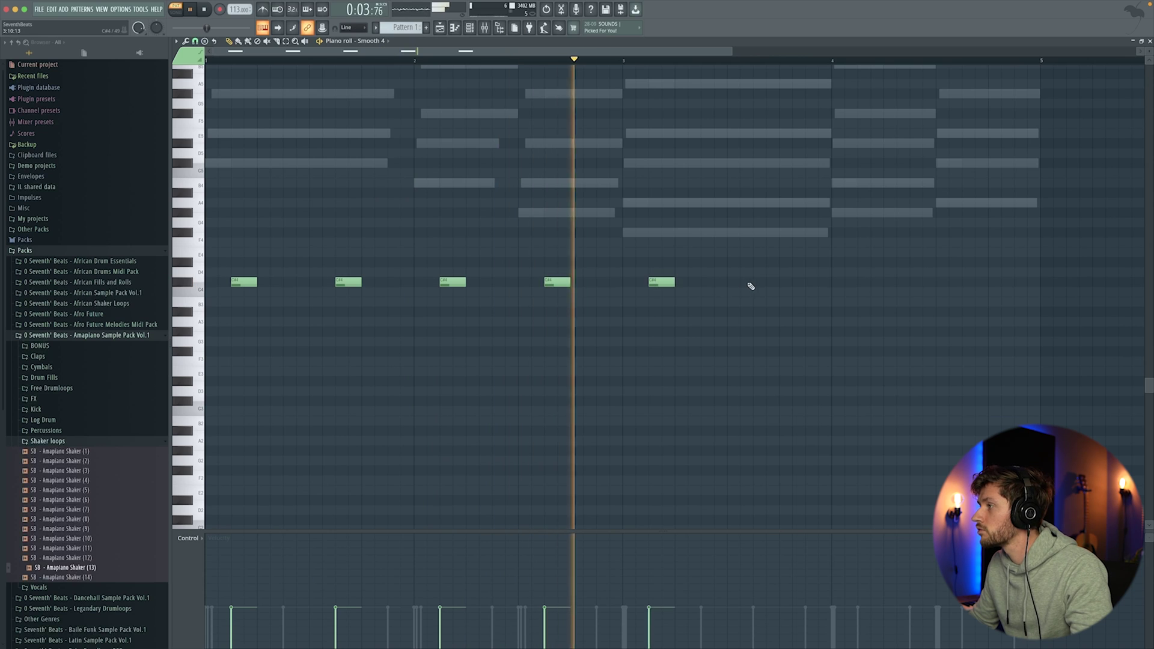
{"action": "left_click", "coordinate": [759, 283]}
{"action": "left_click", "coordinate": [869, 282]}
{"action": "left_click", "coordinate": [965, 283]}
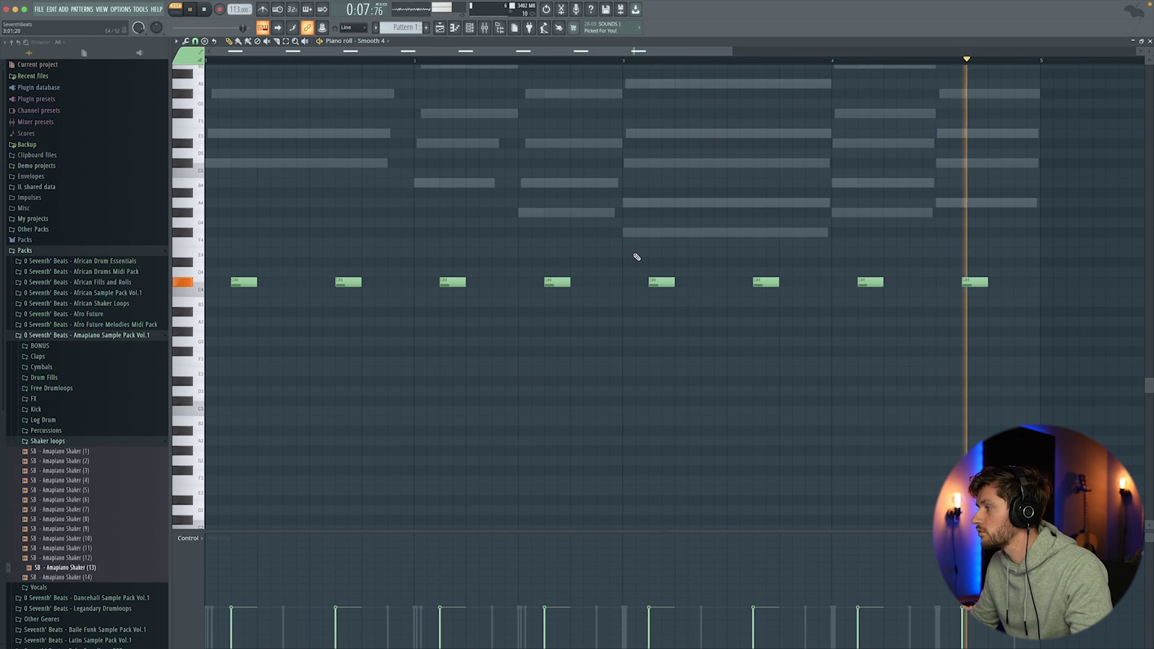
{"action": "key", "text": "space"}
{"action": "key", "text": "F6"}
{"action": "left_click", "coordinate": [48, 441]}
Load SB - Kick (6) from the Kick folder as a new channel, then open Percussions > Bongos.
{"action": "left_click", "coordinate": [49, 413]}
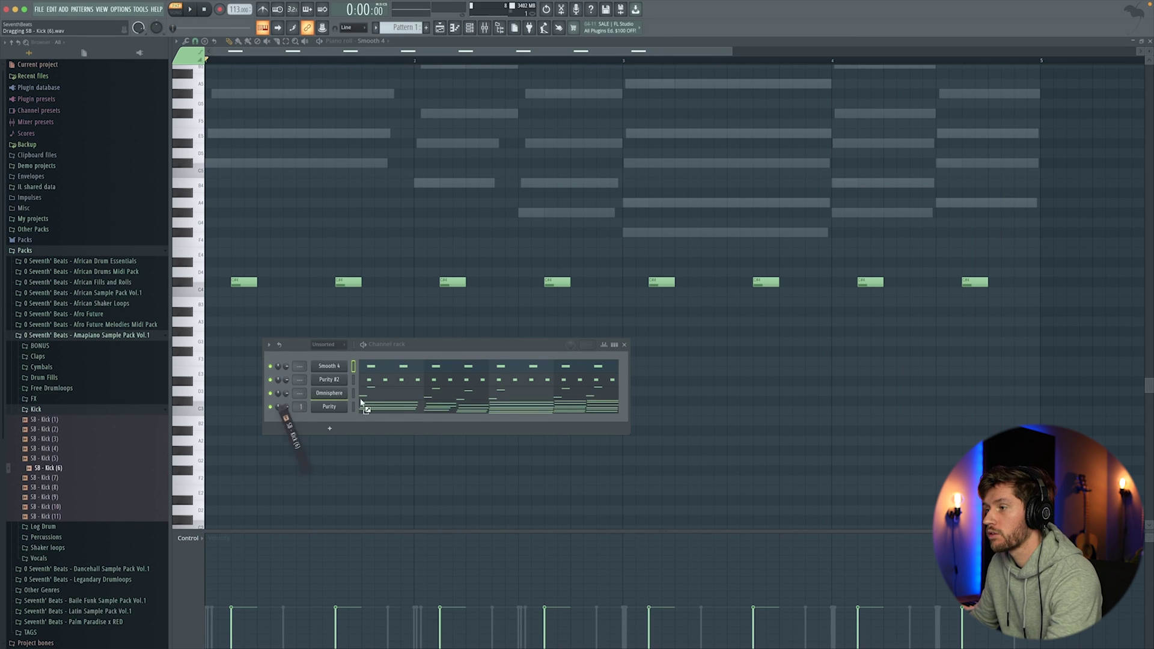
{"action": "left_click_drag", "start_coordinate": [338, 421], "coordinate": [338, 422]}
{"action": "key", "text": "F6"}
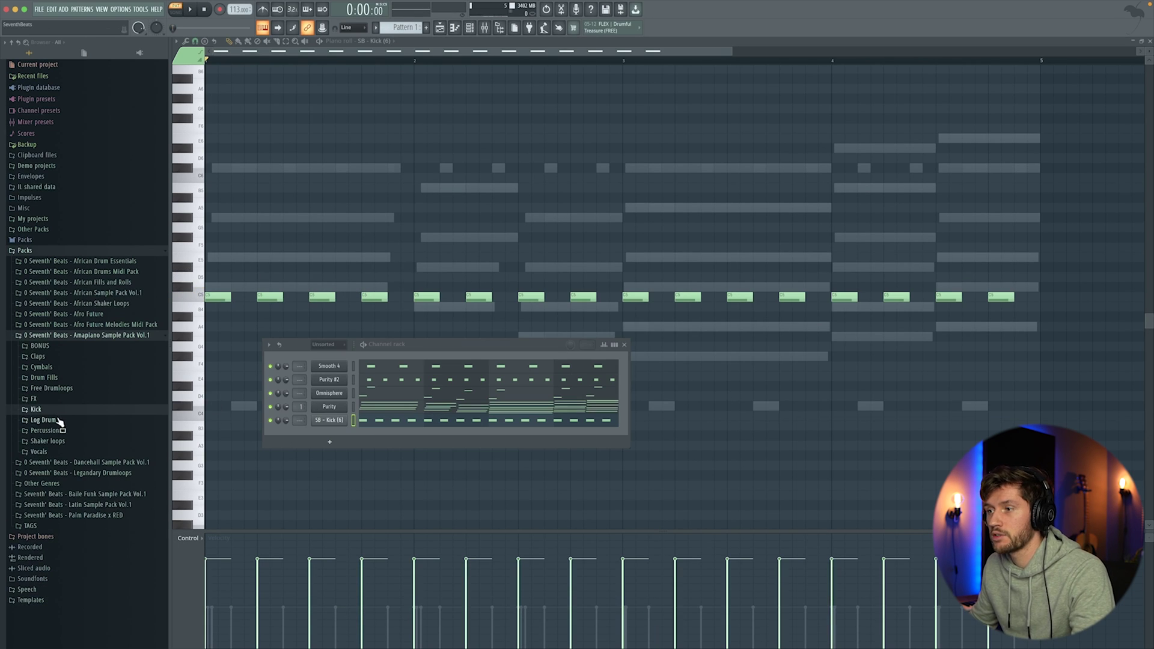
{"action": "left_click", "coordinate": [56, 430]}
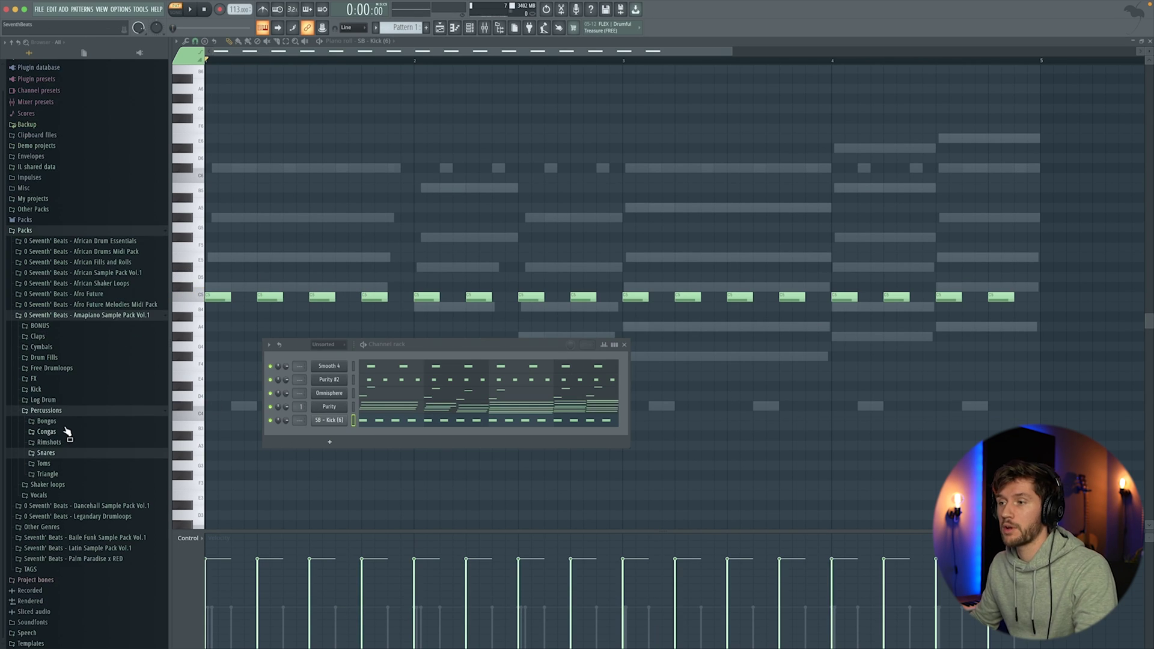
{"action": "left_click", "coordinate": [64, 421]}
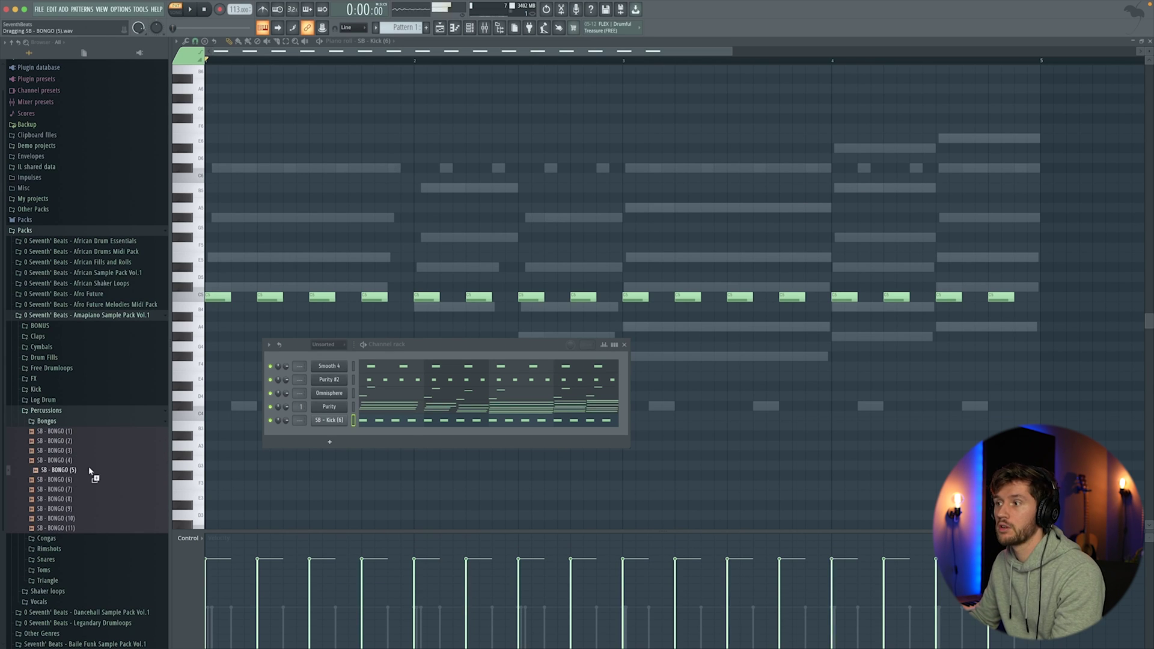
Add SB - BONGO (5) as a channel and place a three-hit bongo figure.
{"action": "left_click_drag", "start_coordinate": [345, 436], "coordinate": [387, 433]}
{"action": "key", "text": "F6"}
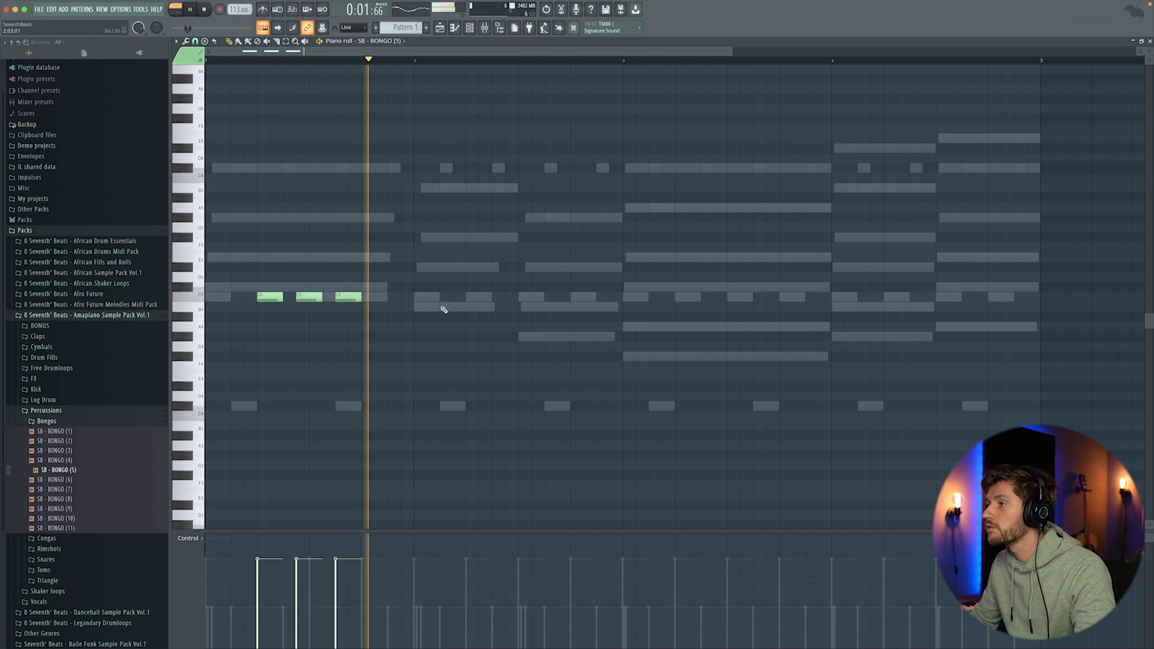
{"action": "left_click", "coordinate": [466, 298]}
{"action": "left_click", "coordinate": [508, 299]}
{"action": "left_click", "coordinate": [559, 299]}
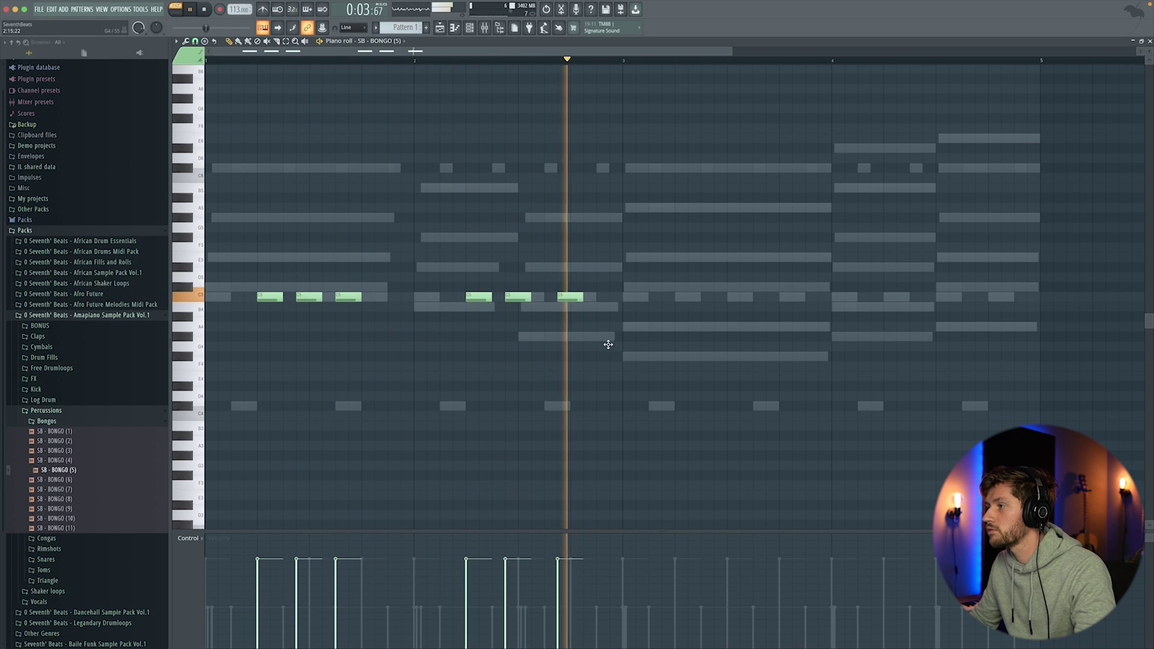
{"action": "left_click_drag", "start_coordinate": [568, 301], "coordinate": [554, 300]}
Duplicate the bongo figure into bars 3–4 and delete the stray A5 note.
{"action": "key", "text": "ctrl+b"}
{"action": "left_click", "coordinate": [667, 206]}
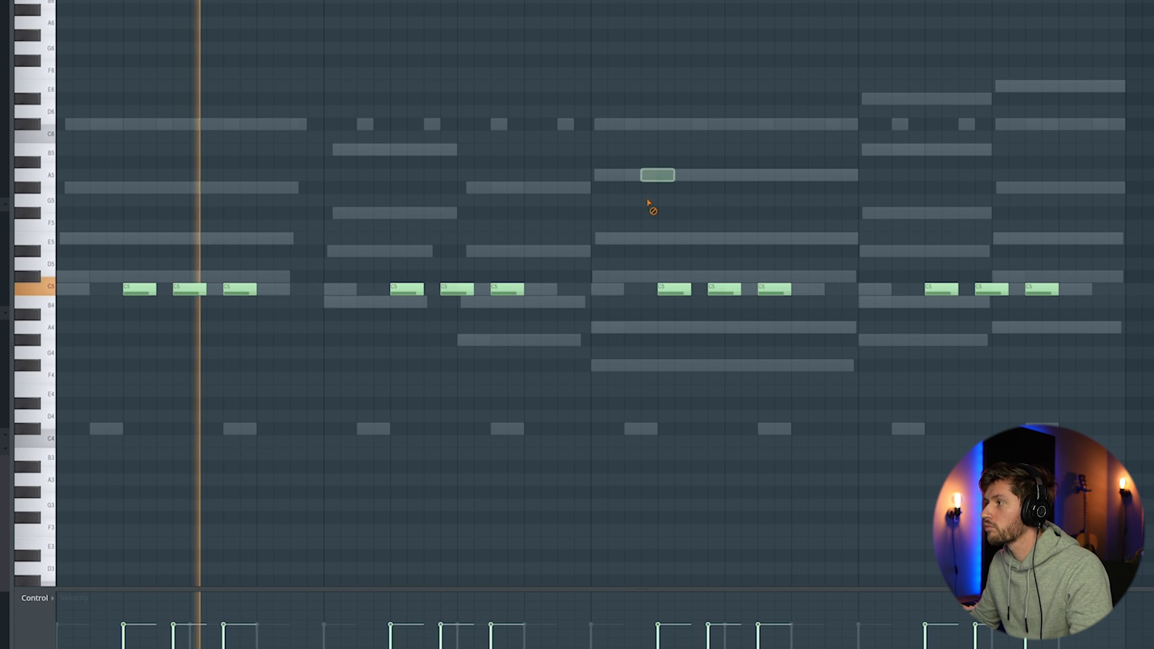
{"action": "right_click", "coordinate": [671, 205]}
{"action": "key", "text": "F6"}
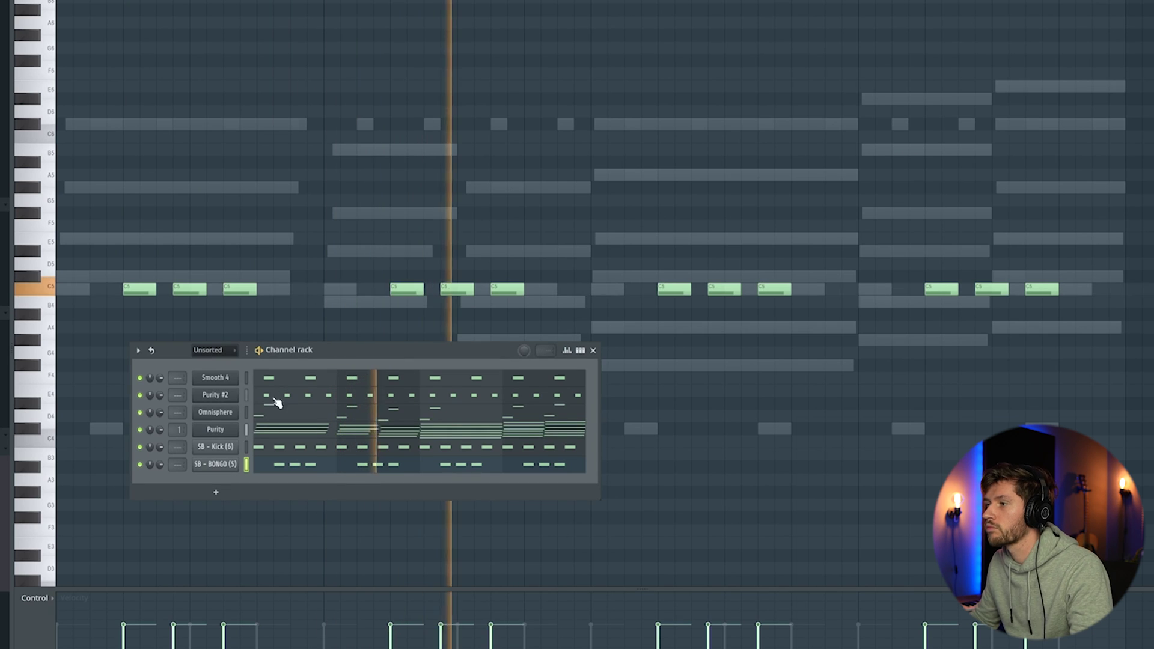
Route the four instrument channels to their own mixer inserts and tweak the bongo delay's feedback.
{"action": "left_click_drag", "start_coordinate": [246, 429], "coordinate": [245, 378]}
{"action": "key", "text": "ctrl+l"}
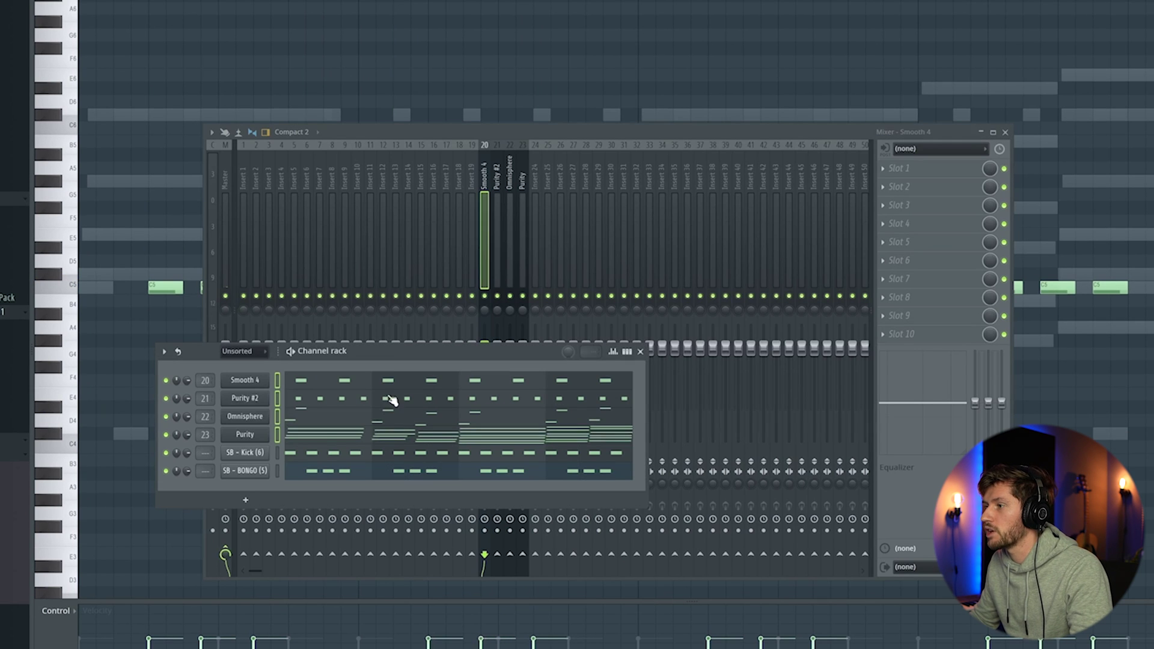
{"action": "right_click", "coordinate": [241, 170]}
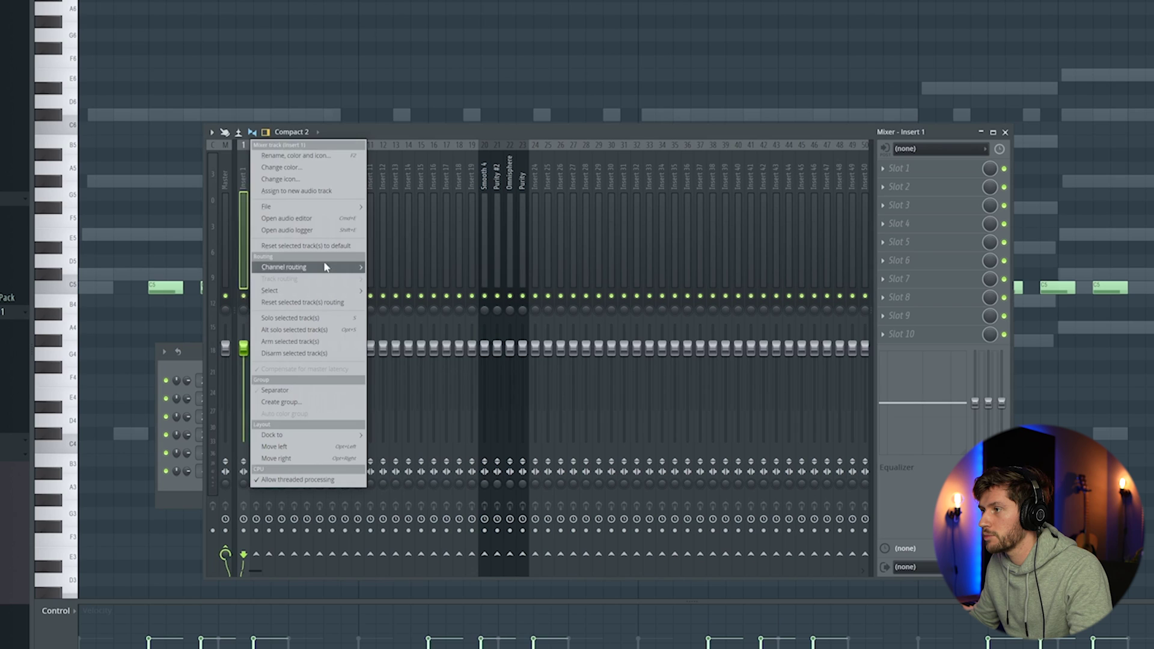
{"action": "left_click", "coordinate": [325, 266]}
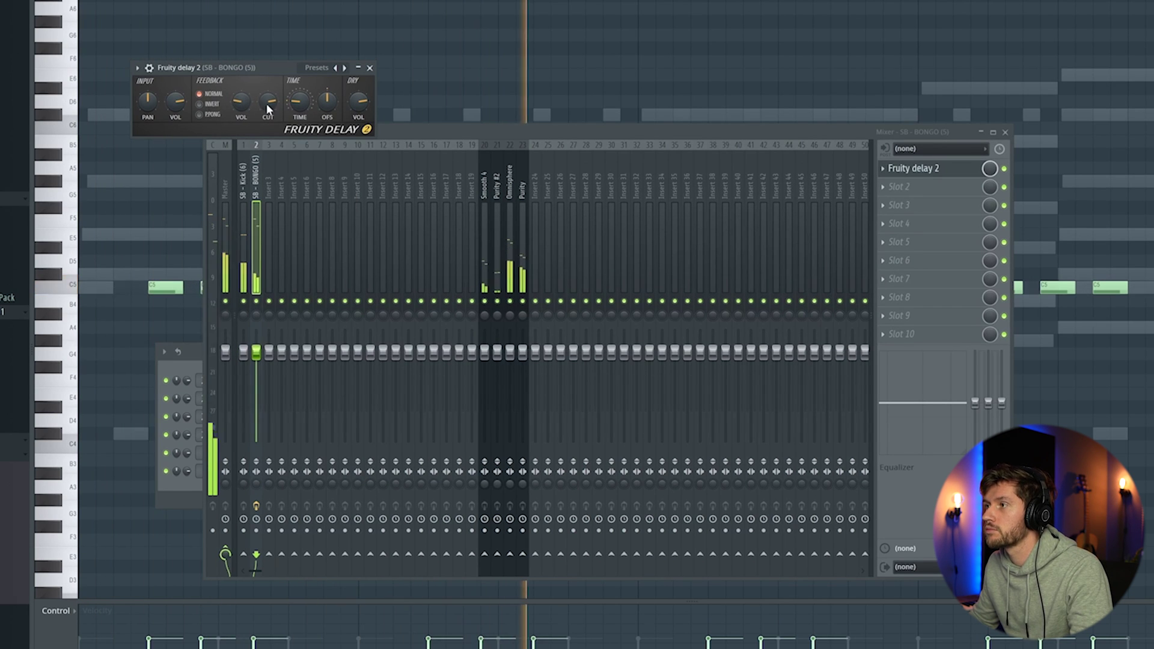
{"action": "left_click_drag", "start_coordinate": [269, 109], "coordinate": [268, 99]}
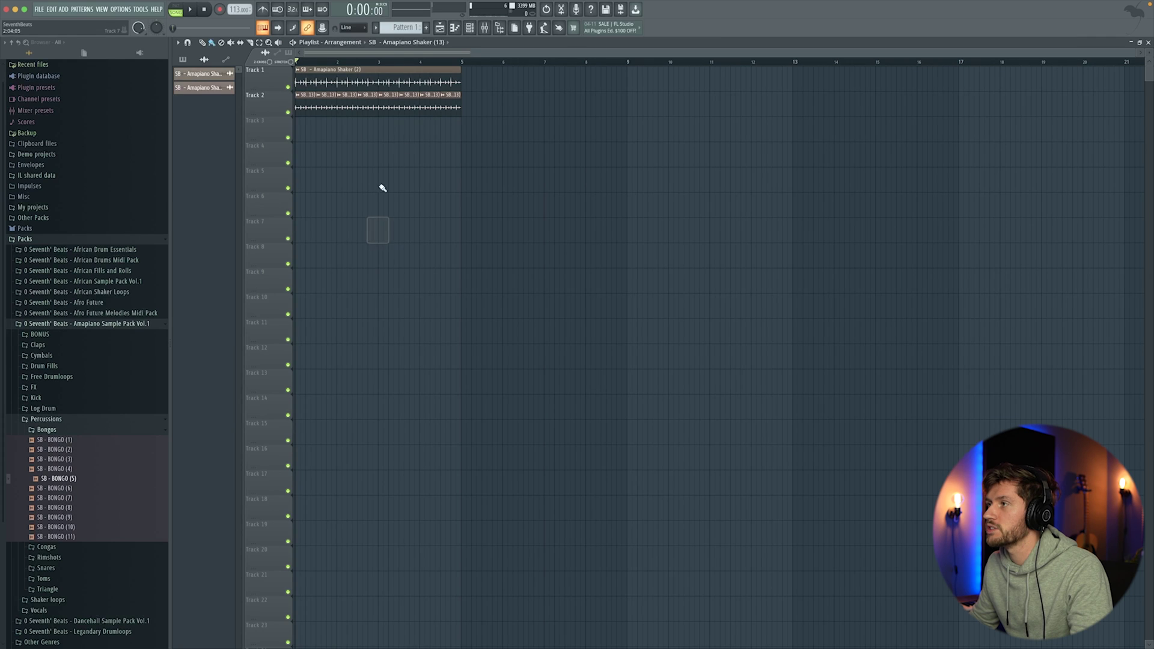
Audition the beat and switch the channel rack filter to show all channels instead of only audio.
{"action": "key", "text": "F9"}
{"action": "key", "text": "space"}
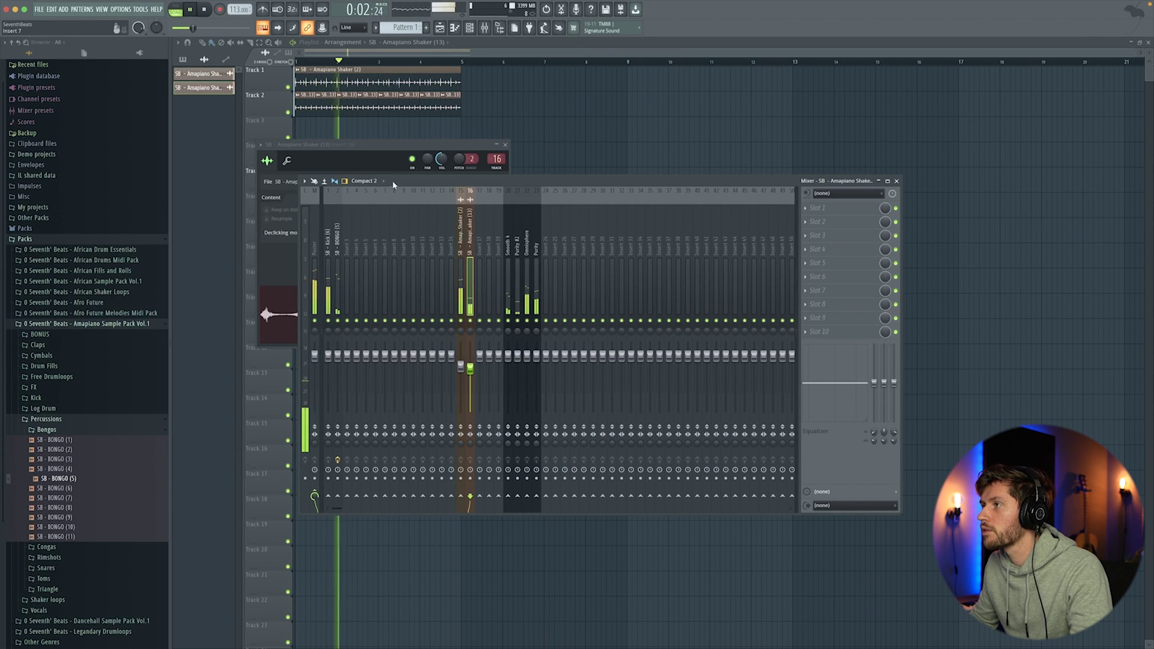
{"action": "key", "text": "F12"}
{"action": "key", "text": "F6"}
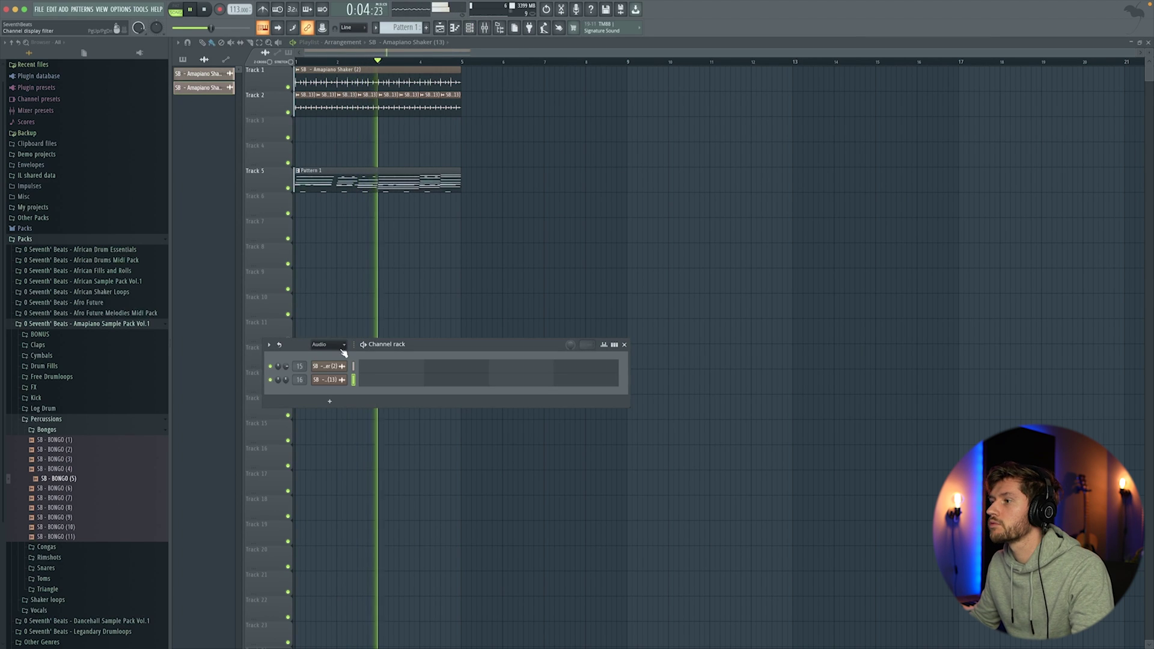
{"action": "left_click", "coordinate": [329, 344]}
{"action": "left_click", "coordinate": [337, 375]}
{"action": "left_click_drag", "start_coordinate": [395, 348], "coordinate": [449, 301]}
{"action": "key", "text": "space"}
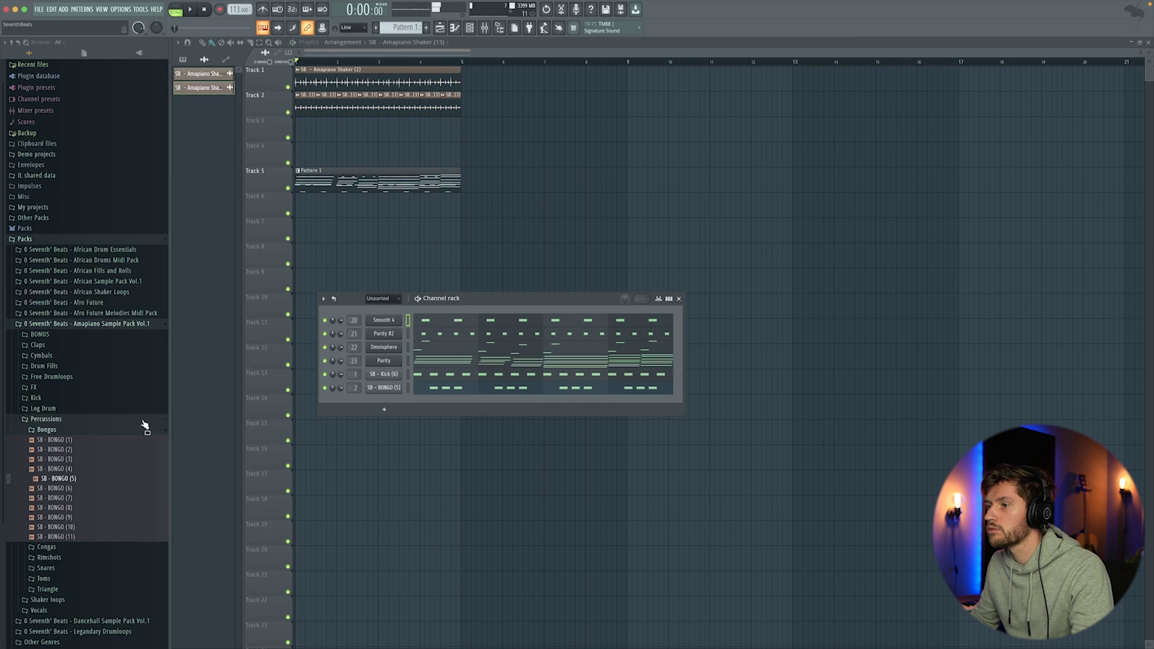
Add SB - Rim (2) from Percussions > Rimshots as a new channel with C5 rimshot notes.
{"action": "left_click", "coordinate": [66, 430]}
{"action": "left_click", "coordinate": [77, 451]}
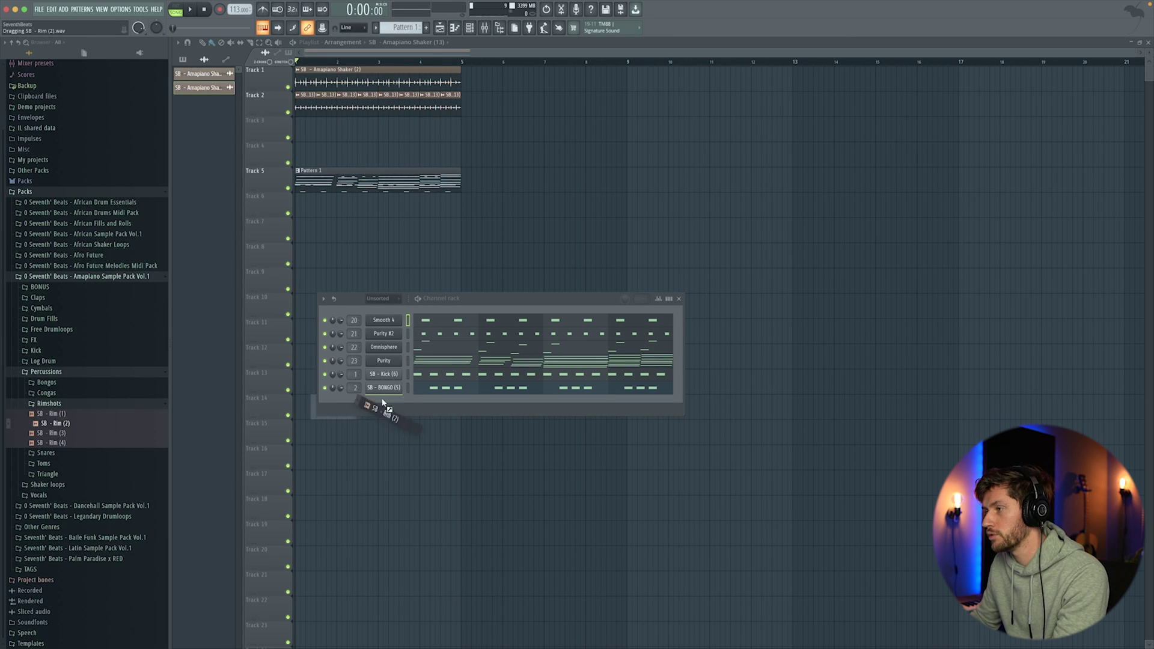
{"action": "left_click_drag", "start_coordinate": [383, 403], "coordinate": [385, 402]}
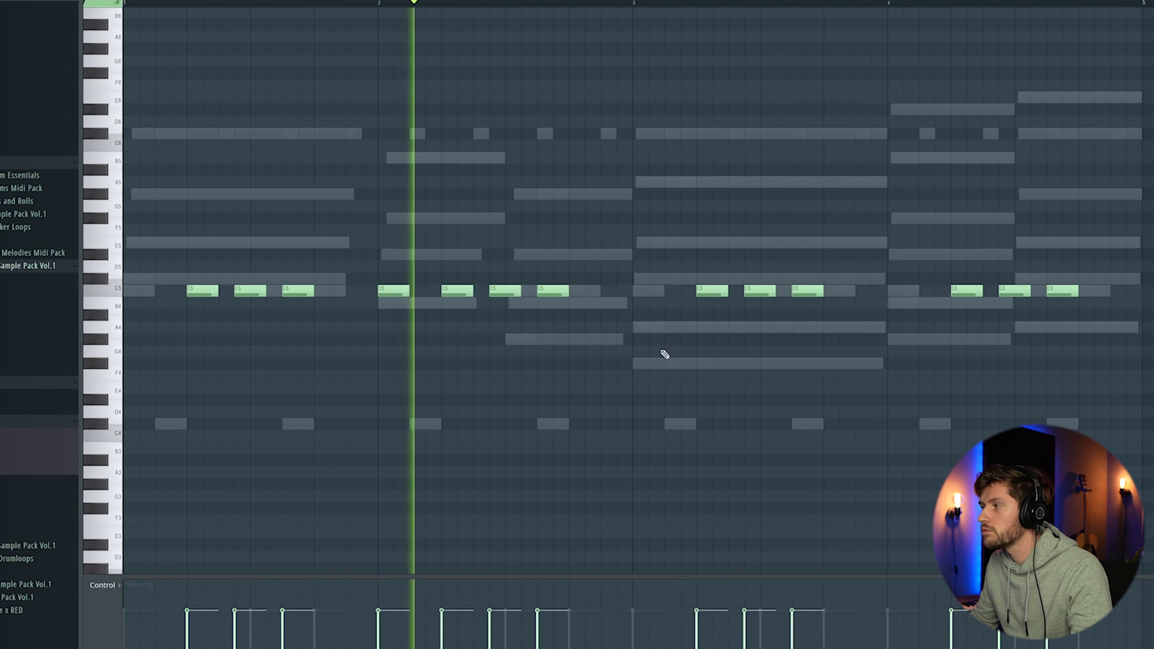
{"action": "left_click", "coordinate": [897, 293]}
{"action": "key", "text": "F6"}
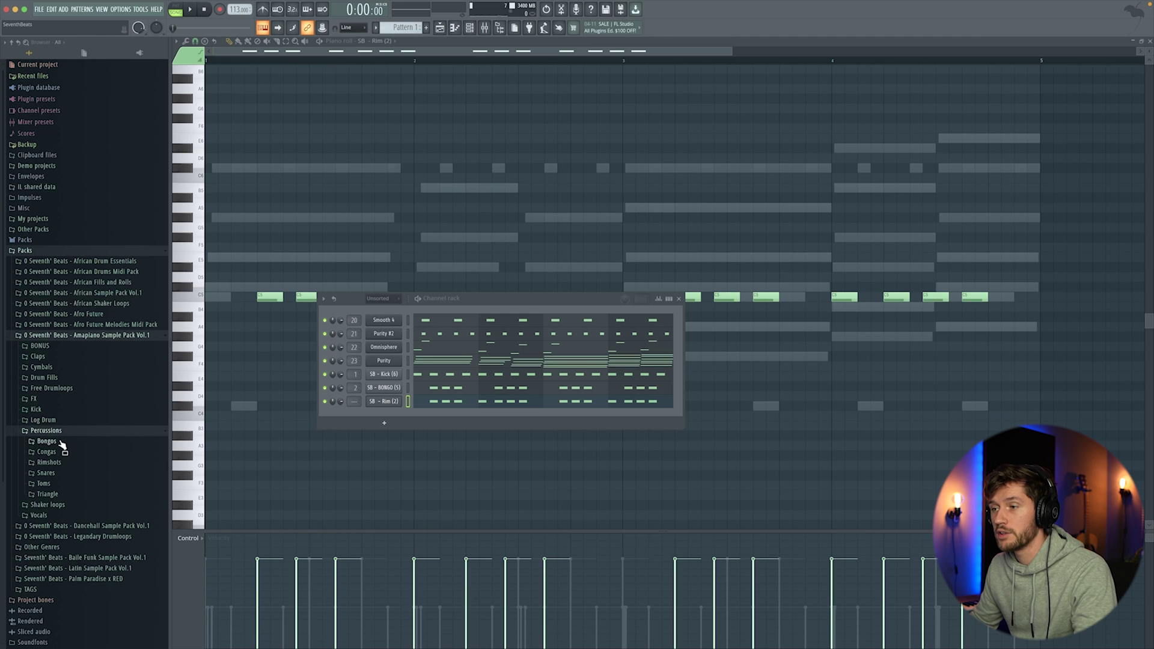
Add SB - BONGO (10) as a channel, move its opening note to C5 and soften the second.
{"action": "left_click", "coordinate": [60, 443]}
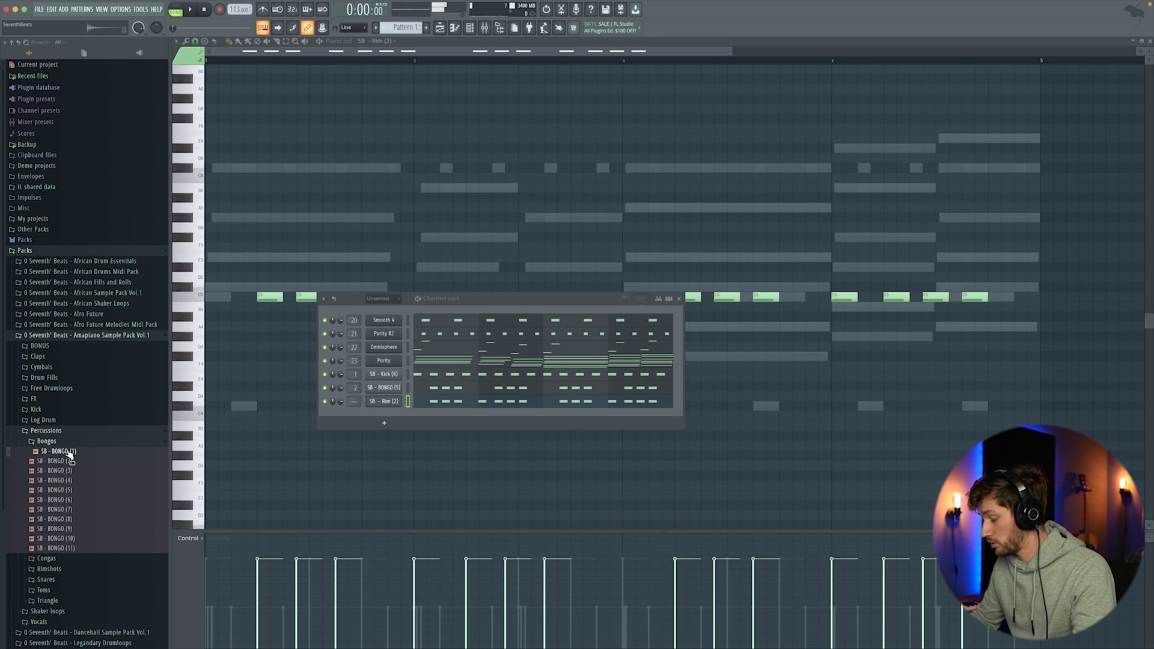
{"action": "left_click_drag", "start_coordinate": [74, 540], "coordinate": [394, 414]}
{"action": "left_click", "coordinate": [451, 419]}
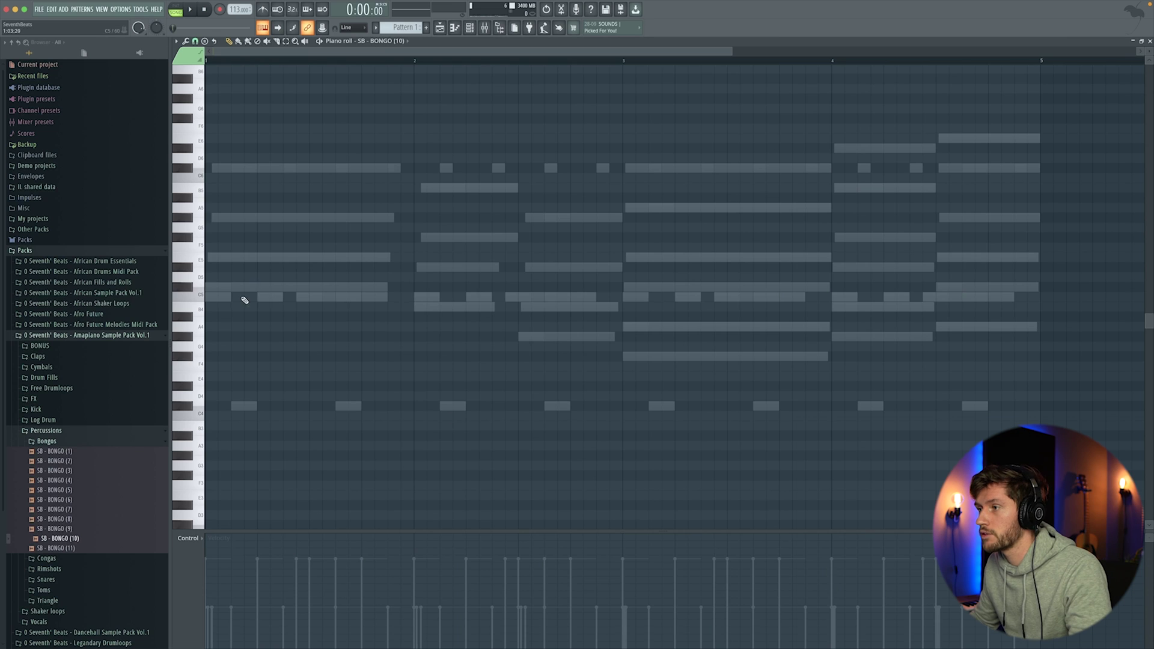
{"action": "left_click_drag", "start_coordinate": [224, 305], "coordinate": [224, 296]}
{"action": "left_click_drag", "start_coordinate": [232, 593], "coordinate": [232, 603]}
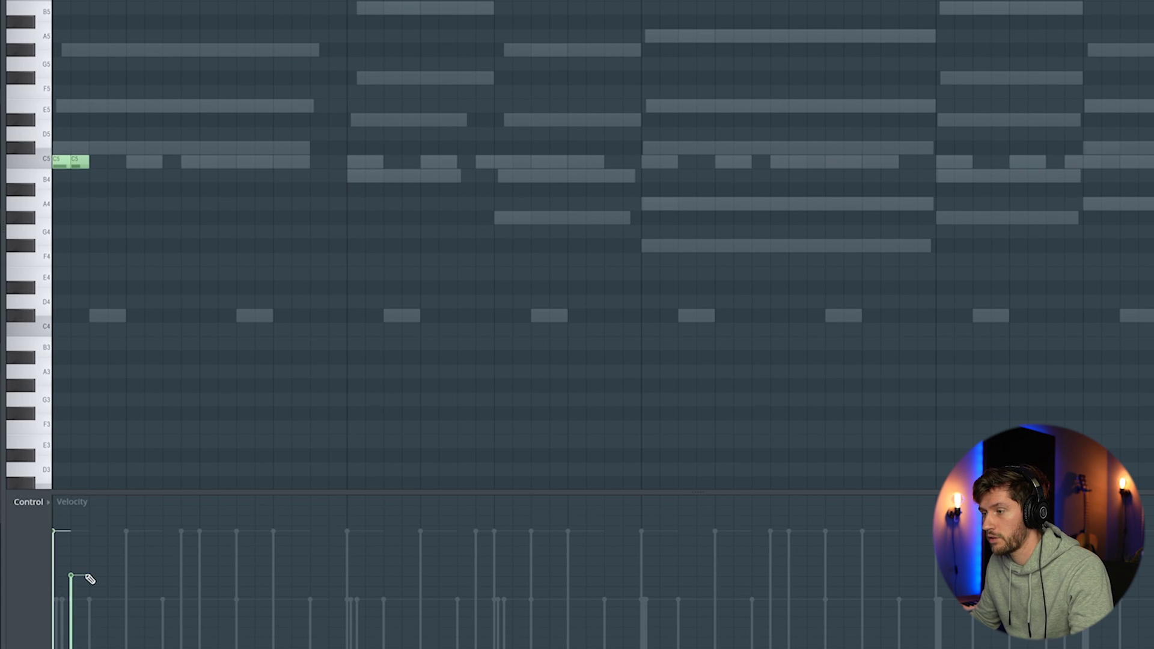
Add a second pair of C5 bongo hits halfway through, with the second hit softer.
{"action": "key", "text": "space"}
{"action": "key", "text": "space"}
{"action": "key", "text": "space"}
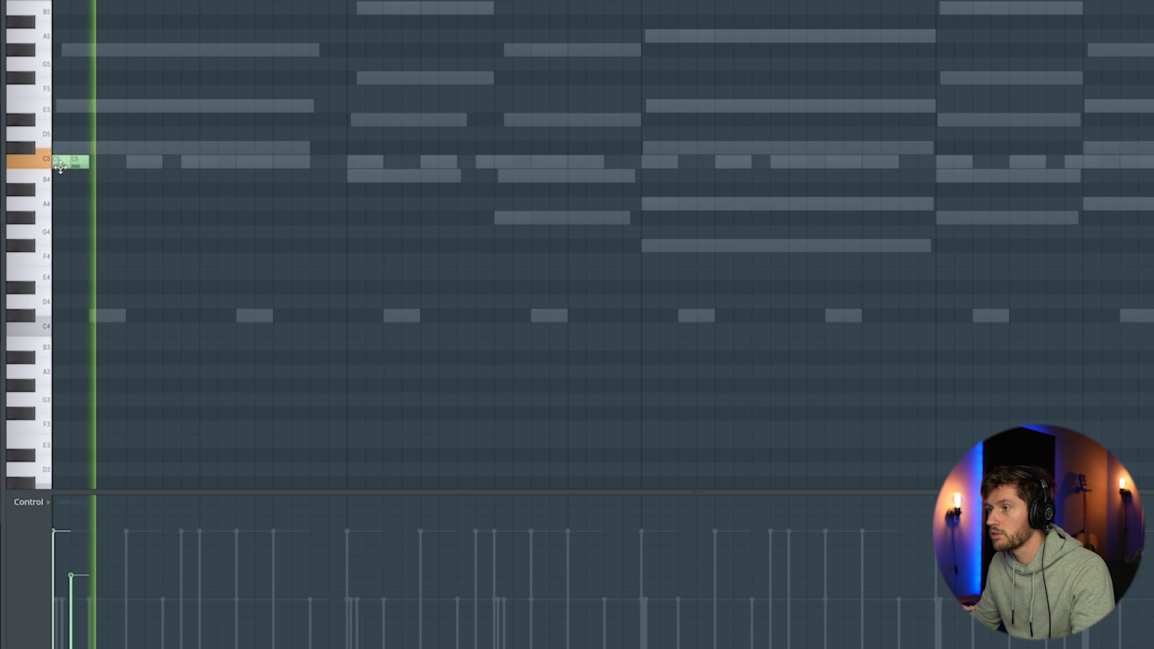
{"action": "left_click", "coordinate": [646, 161]}
{"action": "left_click", "coordinate": [664, 162]}
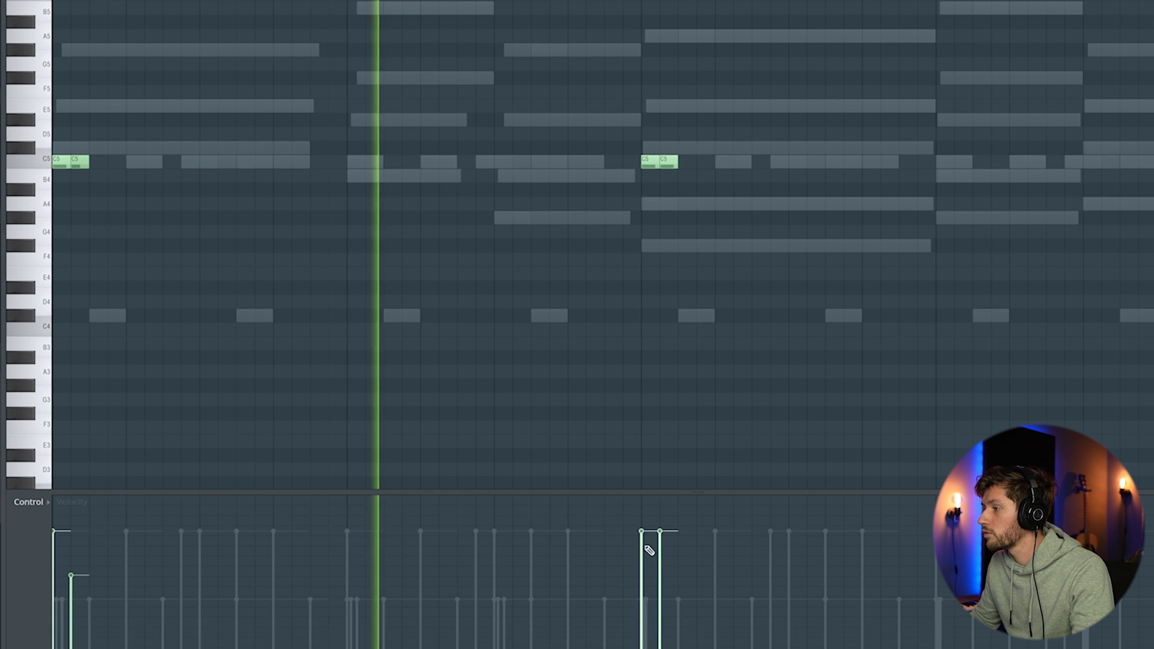
{"action": "left_click_drag", "start_coordinate": [662, 544], "coordinate": [662, 585]}
{"action": "key", "text": "F6"}
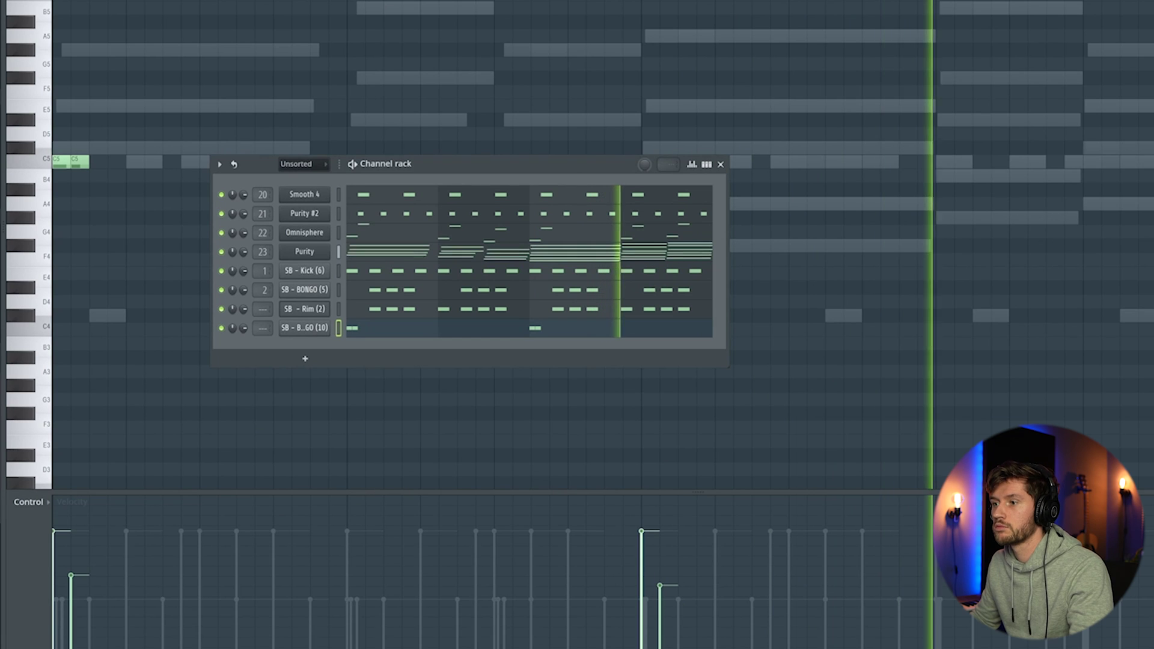
Drag Tom (10), Tom (16) and Tom (17) from the Toms folder into the channel rack.
{"action": "key", "text": "space"}
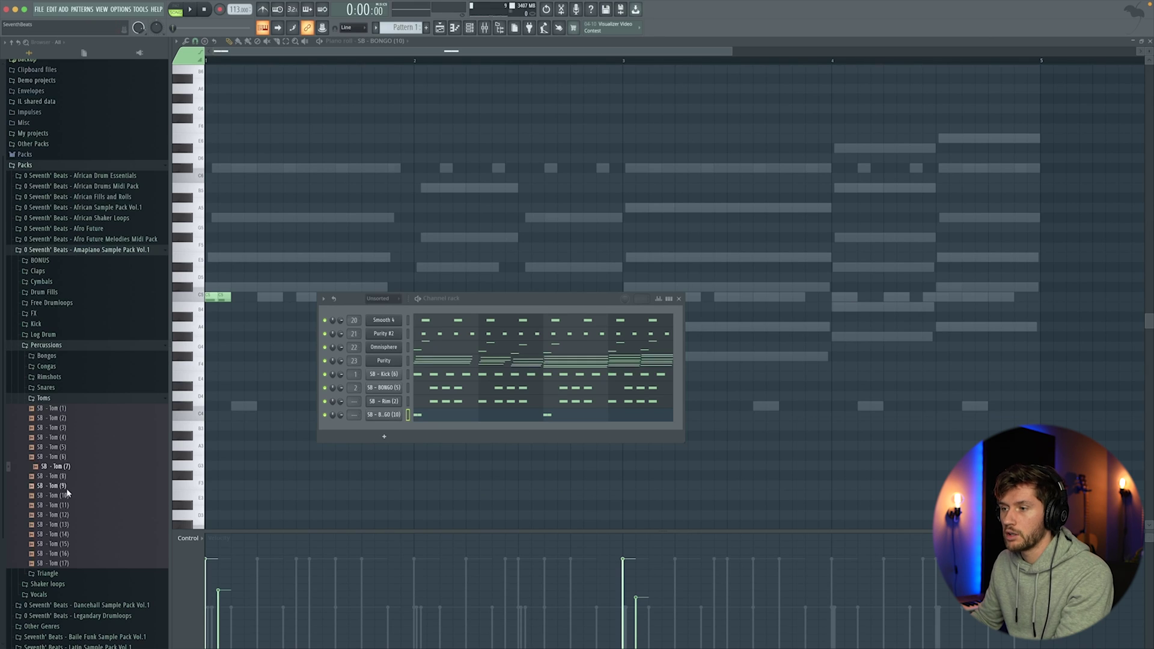
{"action": "left_click_drag", "start_coordinate": [387, 428], "coordinate": [387, 429]}
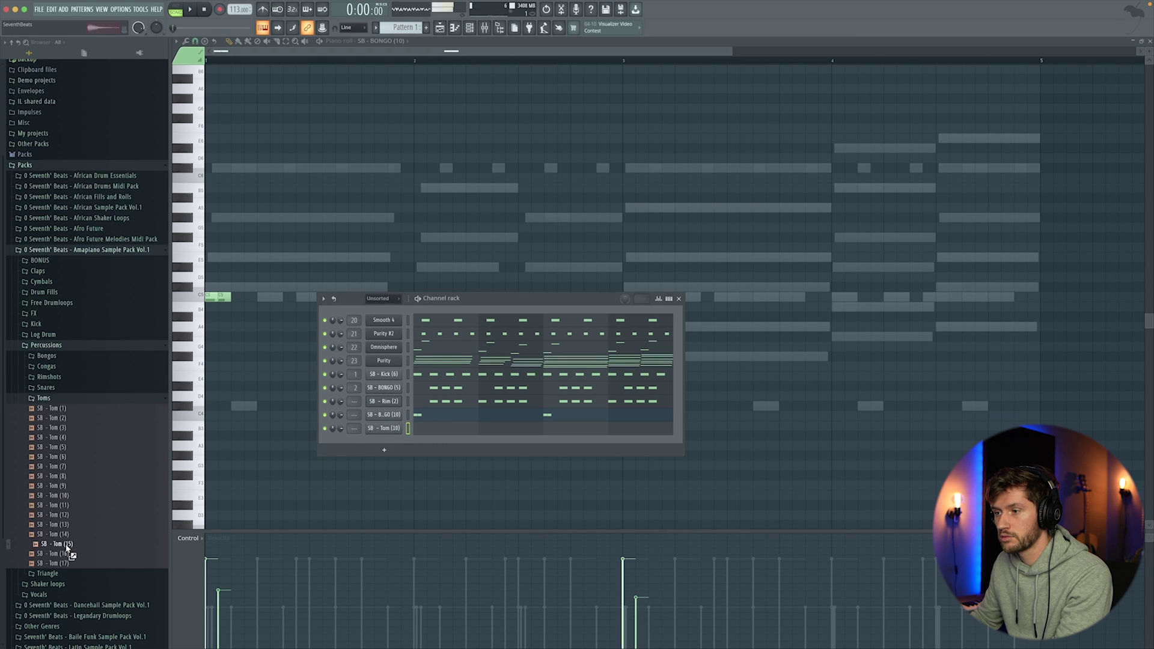
{"action": "left_click_drag", "start_coordinate": [389, 458], "coordinate": [388, 456]}
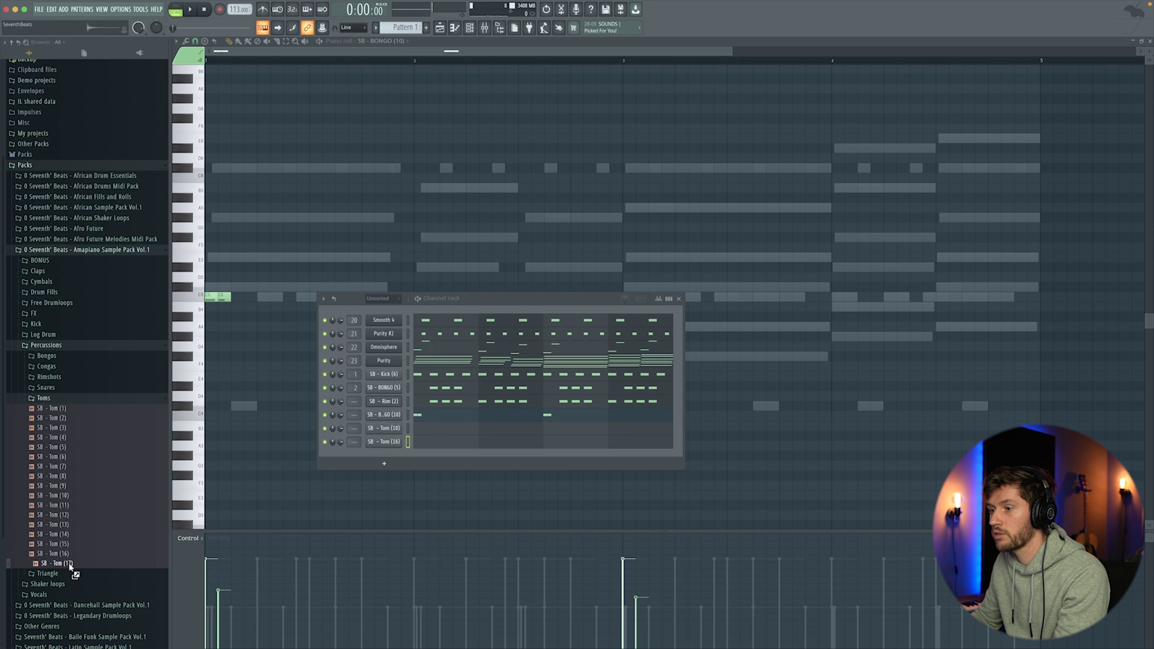
{"action": "left_click_drag", "start_coordinate": [387, 461], "coordinate": [388, 458]}
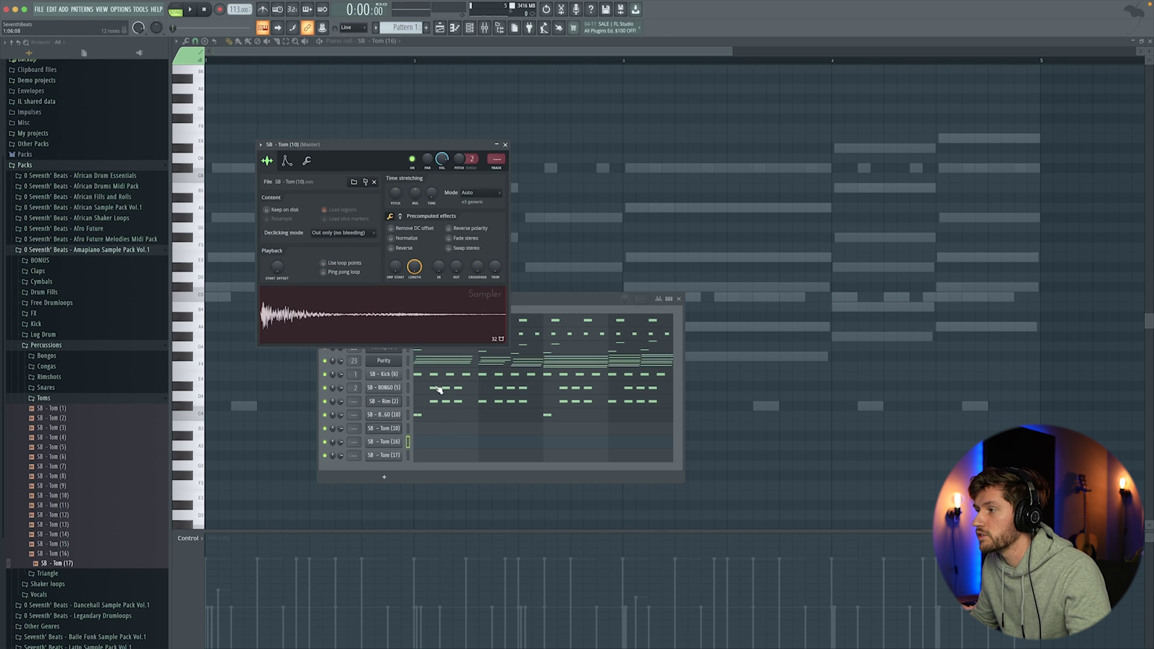
Give Tom (10) one C5 hit in each of the four bars, lengthening the first slightly.
{"action": "key", "text": "F7"}
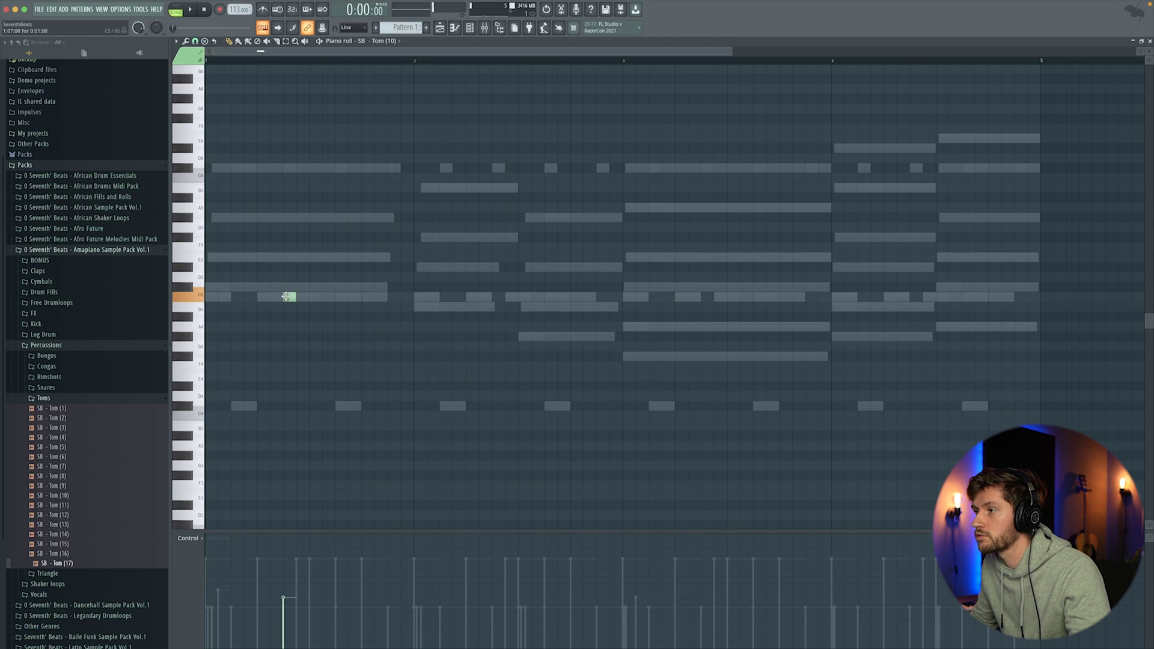
{"action": "left_click_drag", "start_coordinate": [295, 299], "coordinate": [310, 298]}
{"action": "key", "text": "space"}
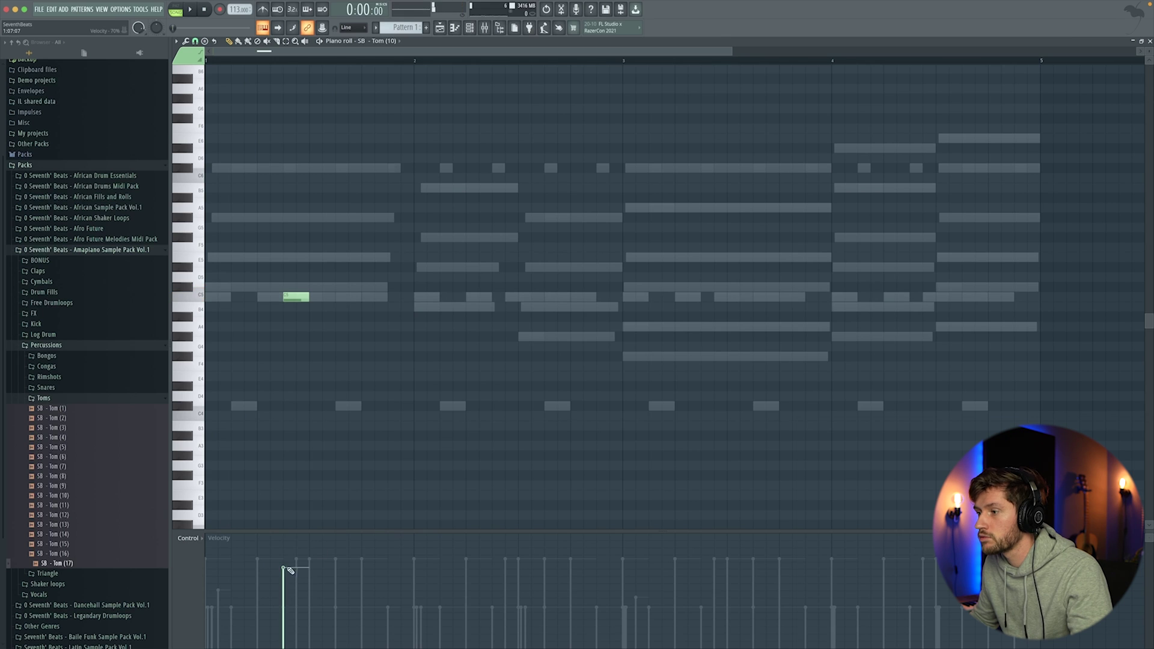
{"action": "key", "text": "space"}
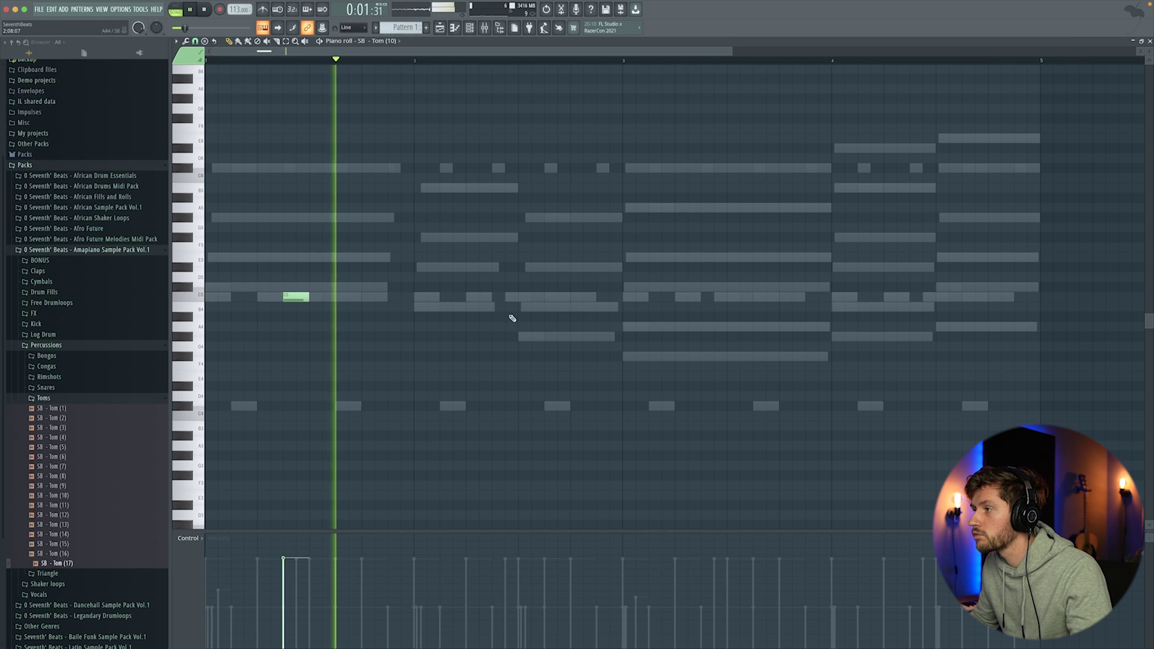
{"action": "left_click", "coordinate": [497, 299]}
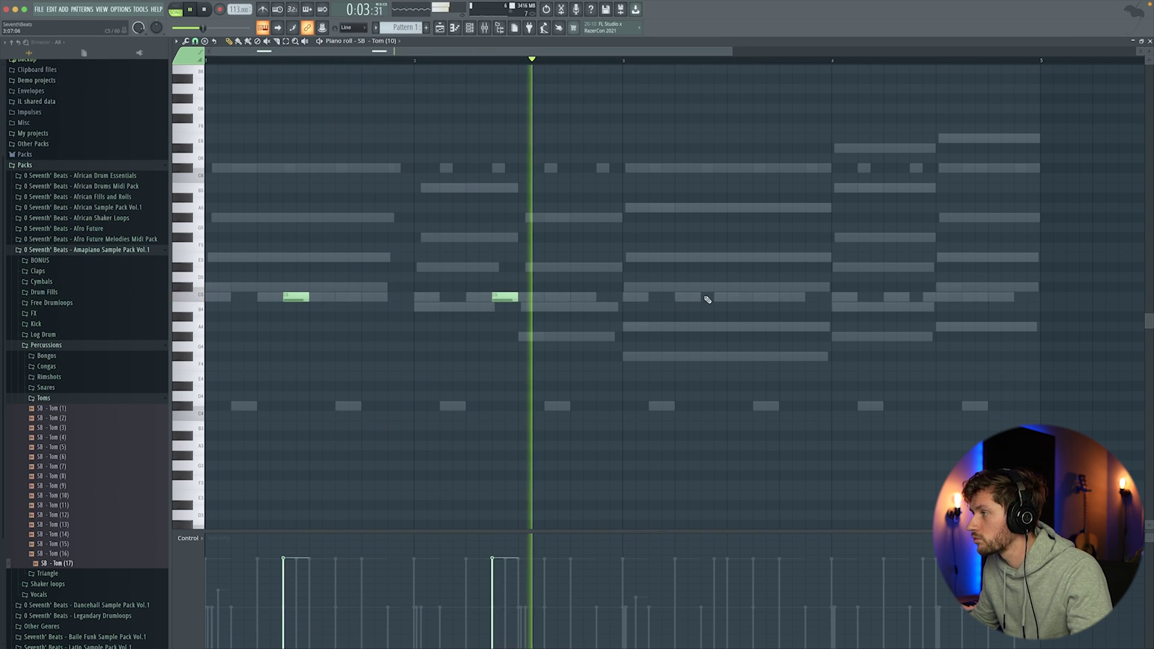
{"action": "left_click", "coordinate": [702, 296]}
{"action": "left_click", "coordinate": [911, 297]}
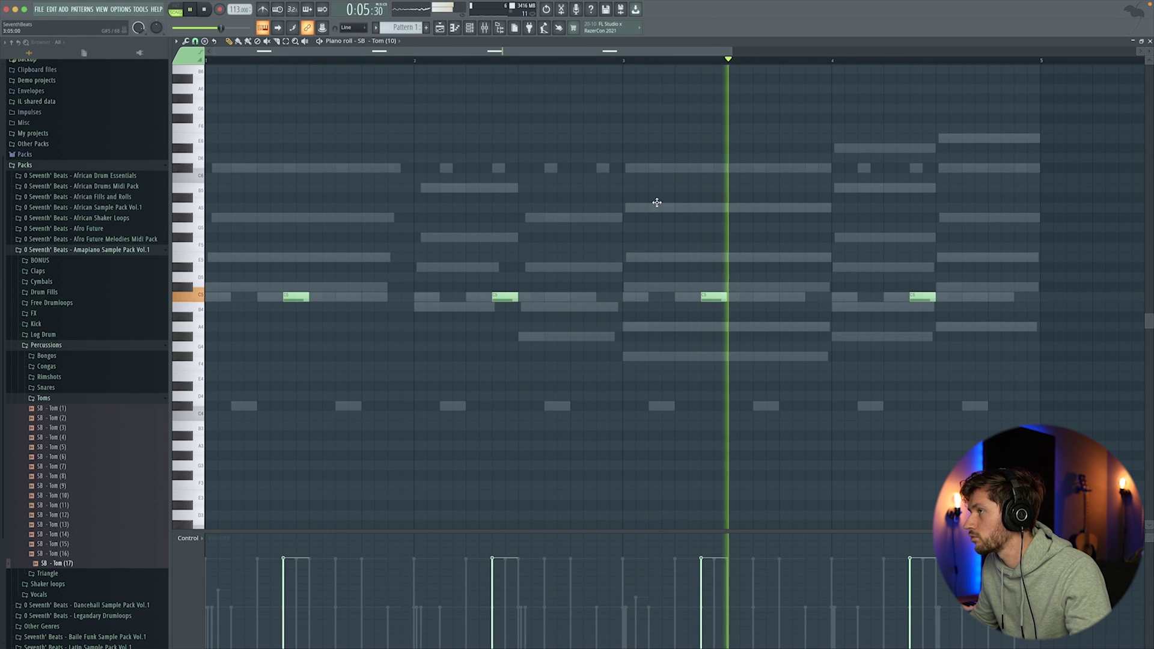
Write Tom (16) C5 hits in bars 1–4, shifting the first note one step earlier.
{"action": "left_click", "coordinate": [469, 27]}
{"action": "left_click", "coordinate": [426, 443]}
{"action": "key", "text": "F6"}
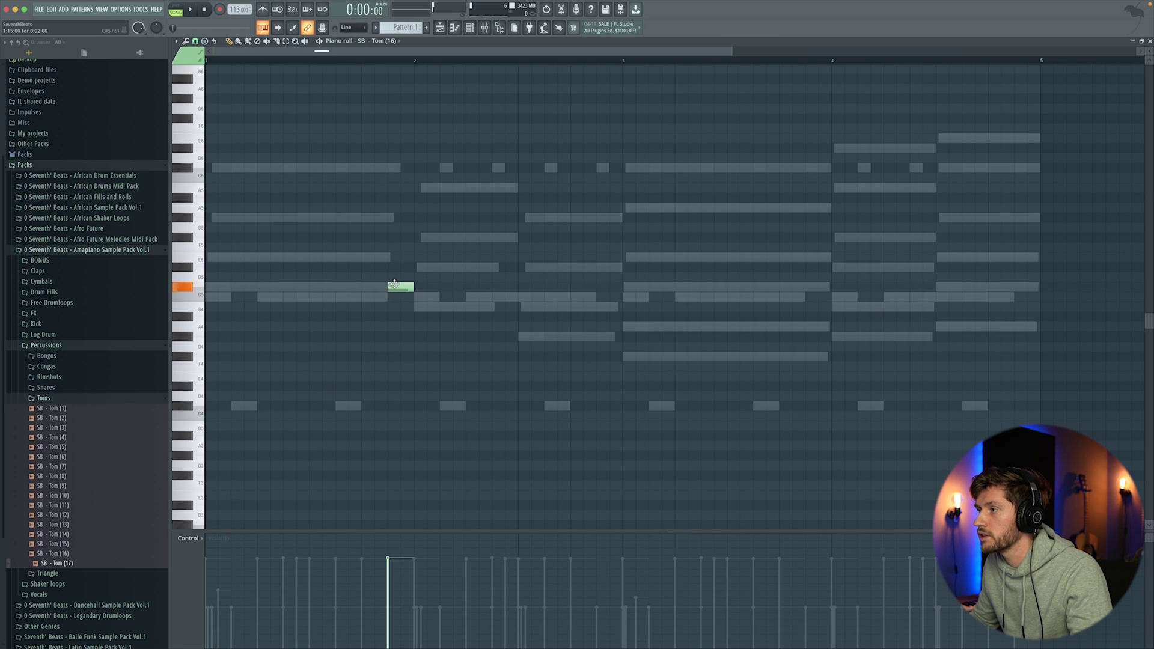
{"action": "left_click", "coordinate": [471, 29]}
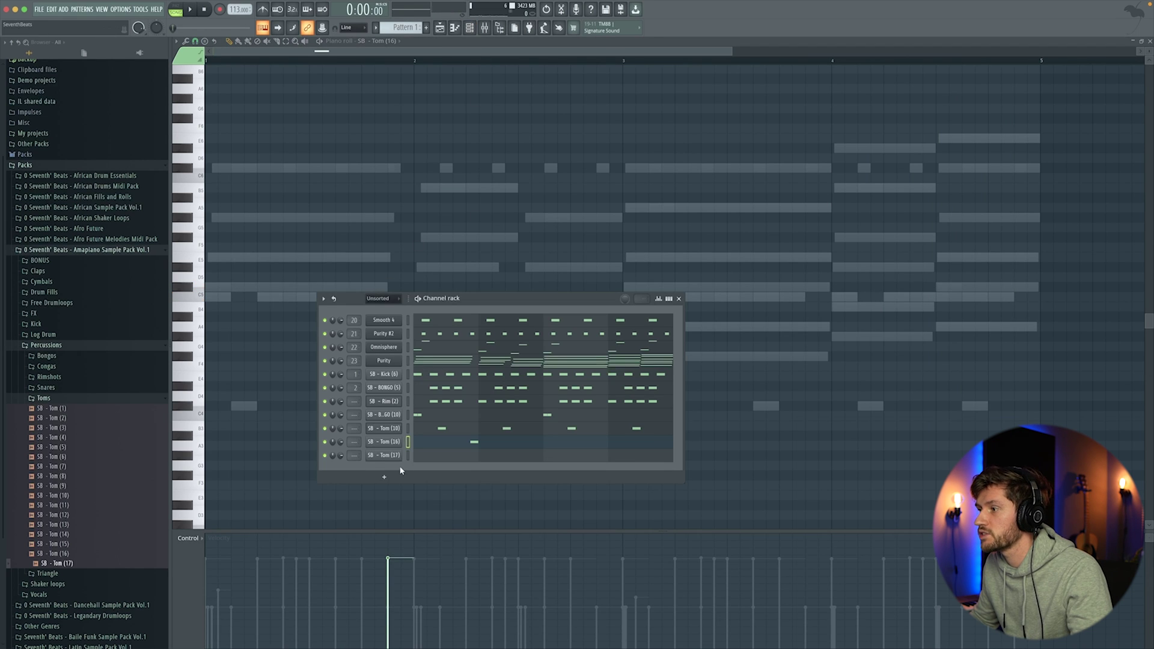
{"action": "left_click", "coordinate": [398, 455]}
{"action": "left_click_drag", "start_coordinate": [392, 299], "coordinate": [377, 299]}
{"action": "key", "text": "space"}
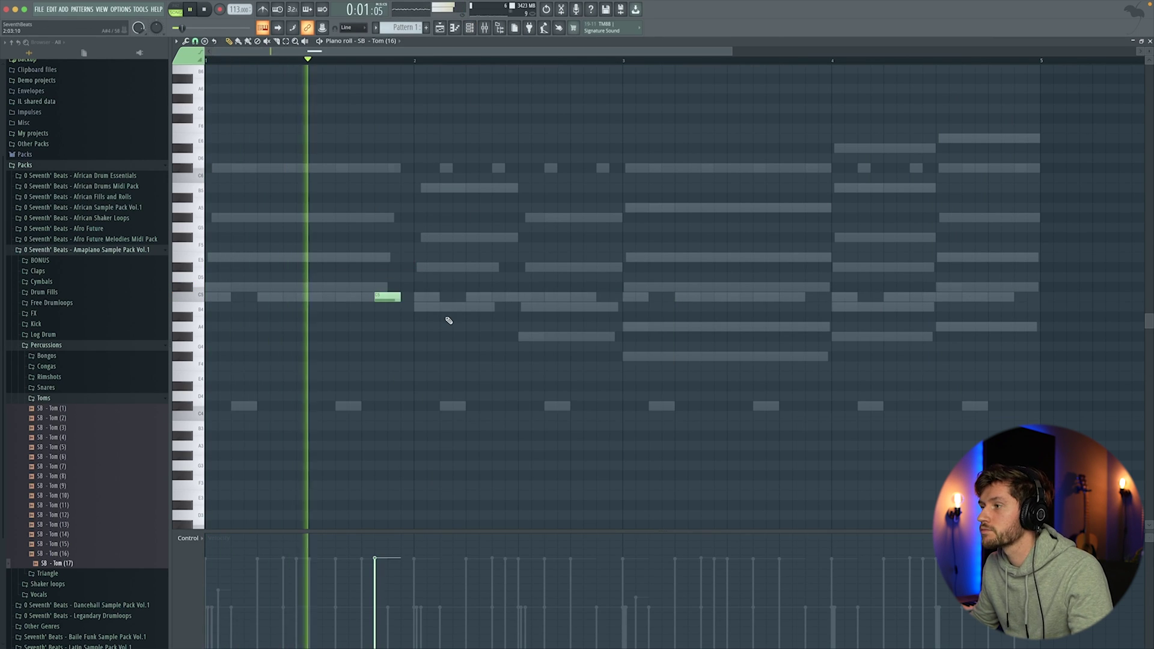
{"action": "left_click", "coordinate": [587, 297]}
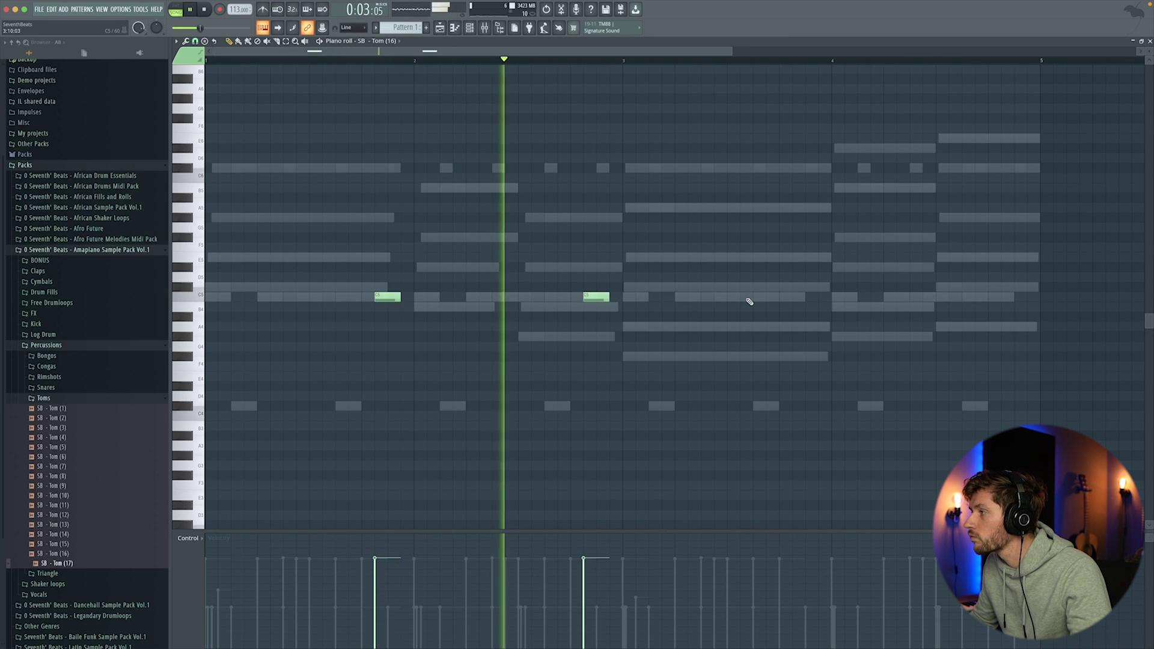
{"action": "left_click", "coordinate": [796, 298]}
{"action": "left_click", "coordinate": [1008, 301]}
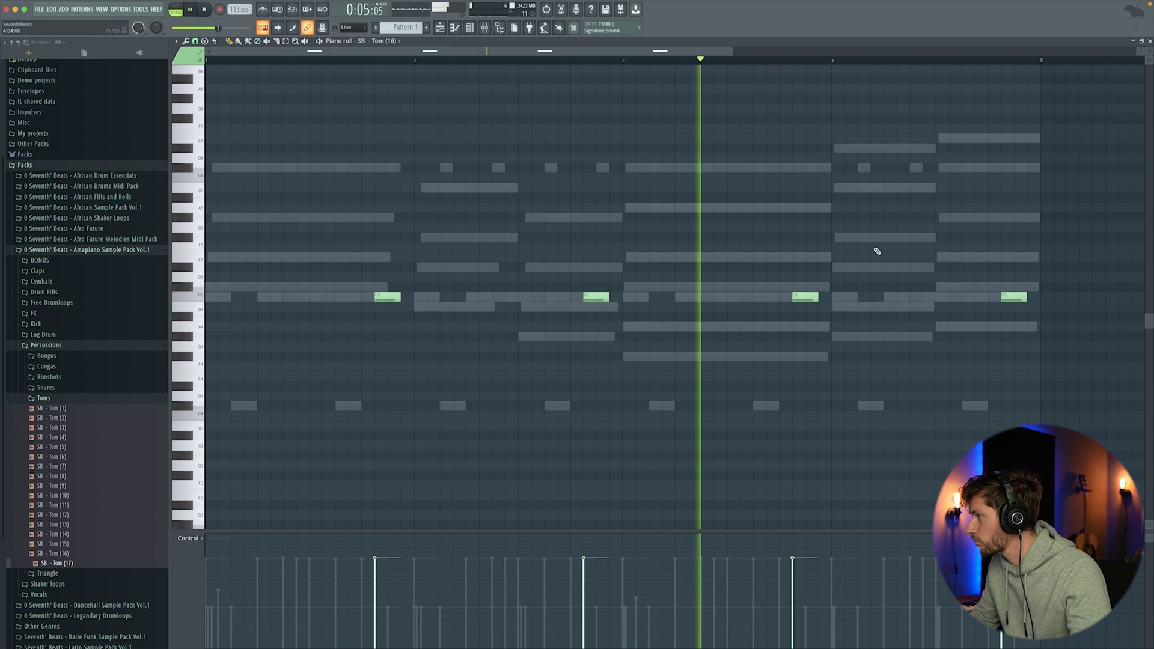
{"action": "key", "text": "F6"}
Copy Tom (16)'s four C5 hits to Tom (17) and audition the result.
{"action": "key", "text": "space"}
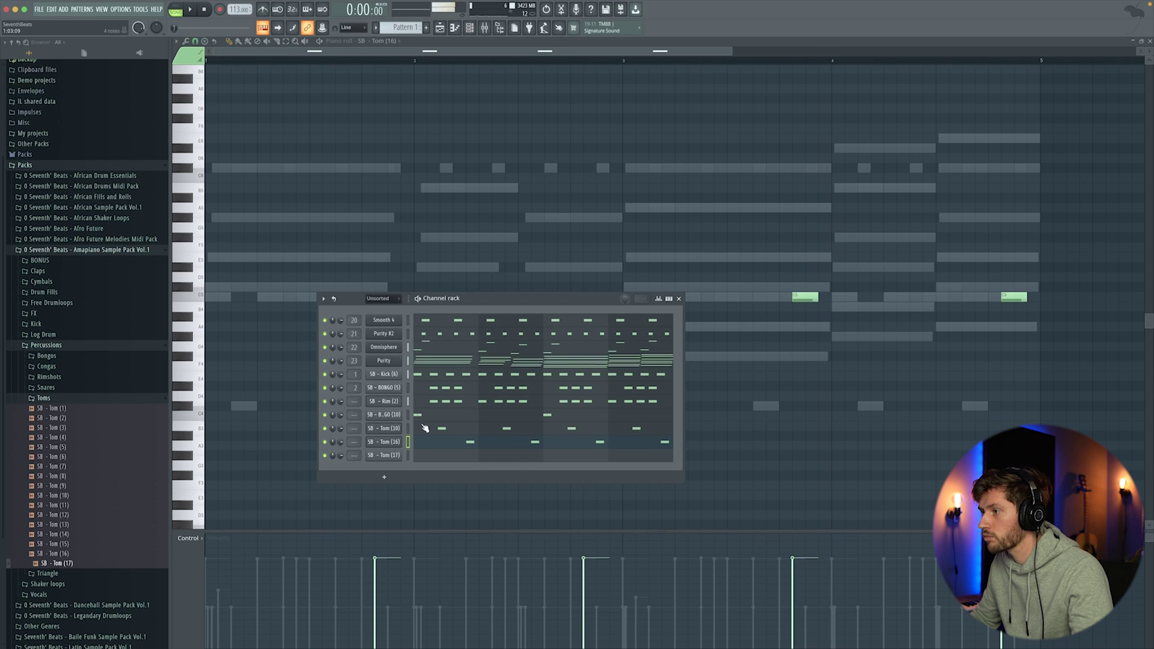
{"action": "left_click", "coordinate": [409, 455], "text": "ctrl"}
{"action": "key", "text": "F6"}
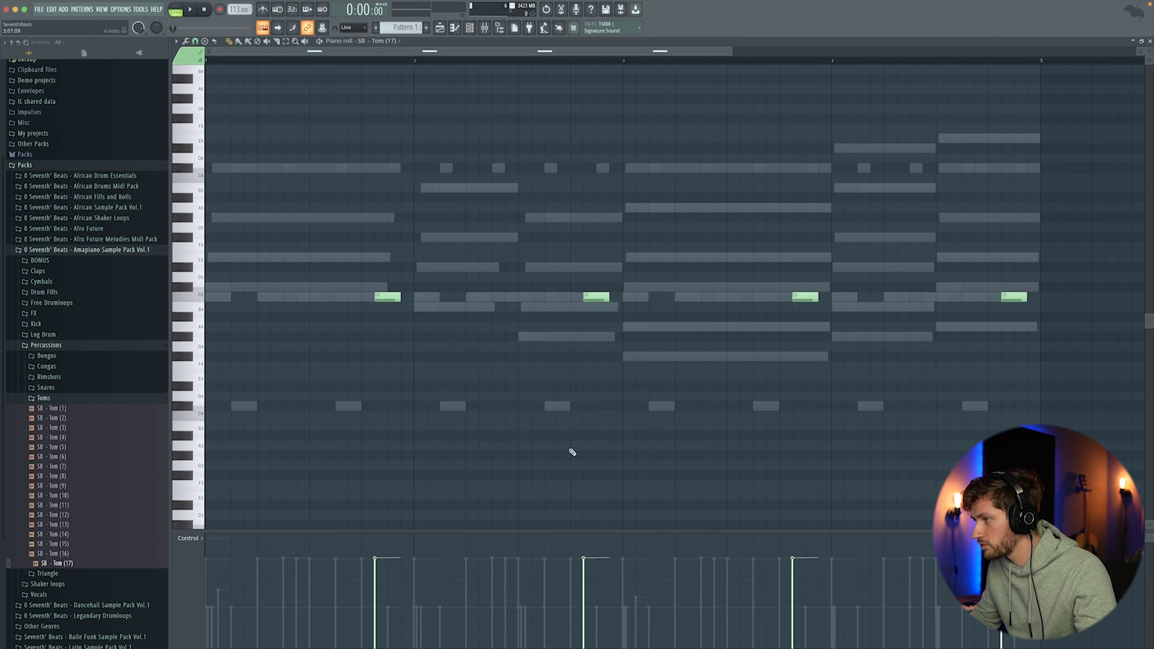
{"action": "left_click_drag", "start_coordinate": [328, 253], "coordinate": [1080, 334]}
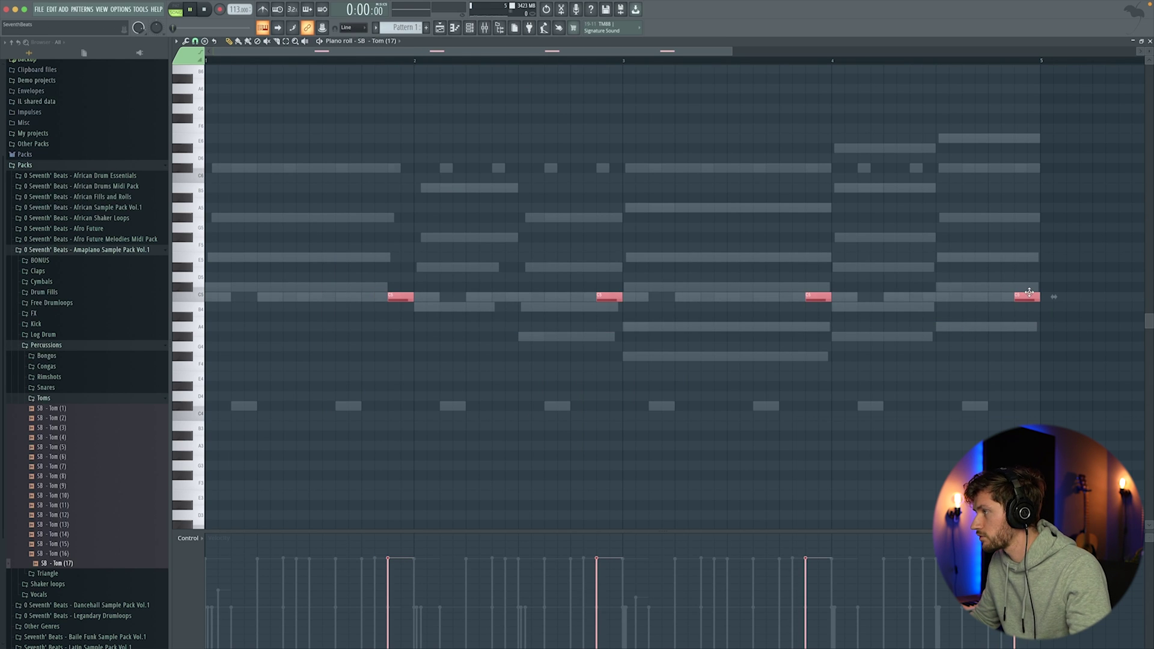
{"action": "key", "text": "space"}
{"action": "left_click", "coordinate": [691, 241]}
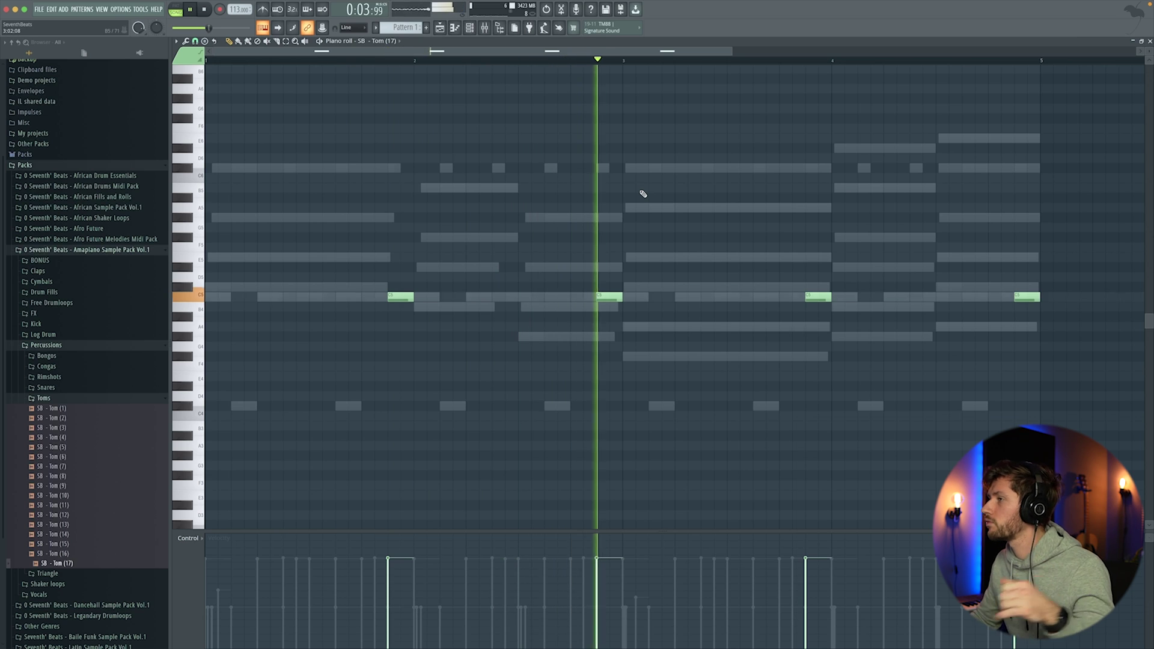
{"action": "left_click", "coordinate": [470, 27]}
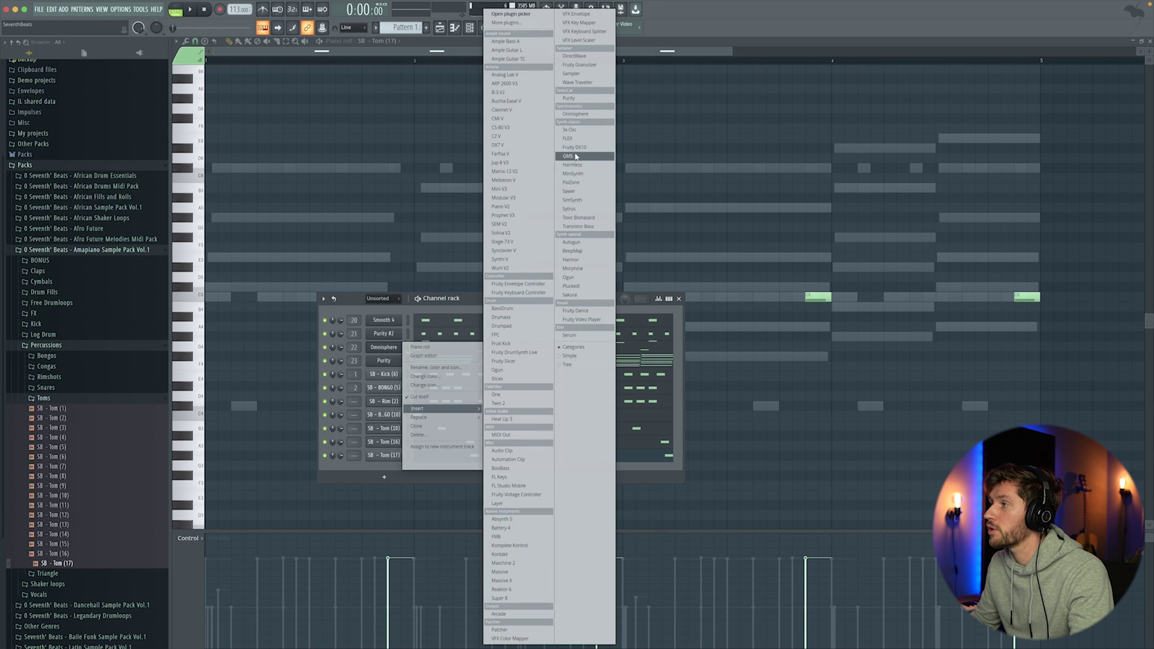
Insert a Fruity DX10 channel and load Log Drum Preset (5) from Log Drum Presets DX10.
{"action": "left_click", "coordinate": [574, 148]}
{"action": "left_click", "coordinate": [37, 398]}
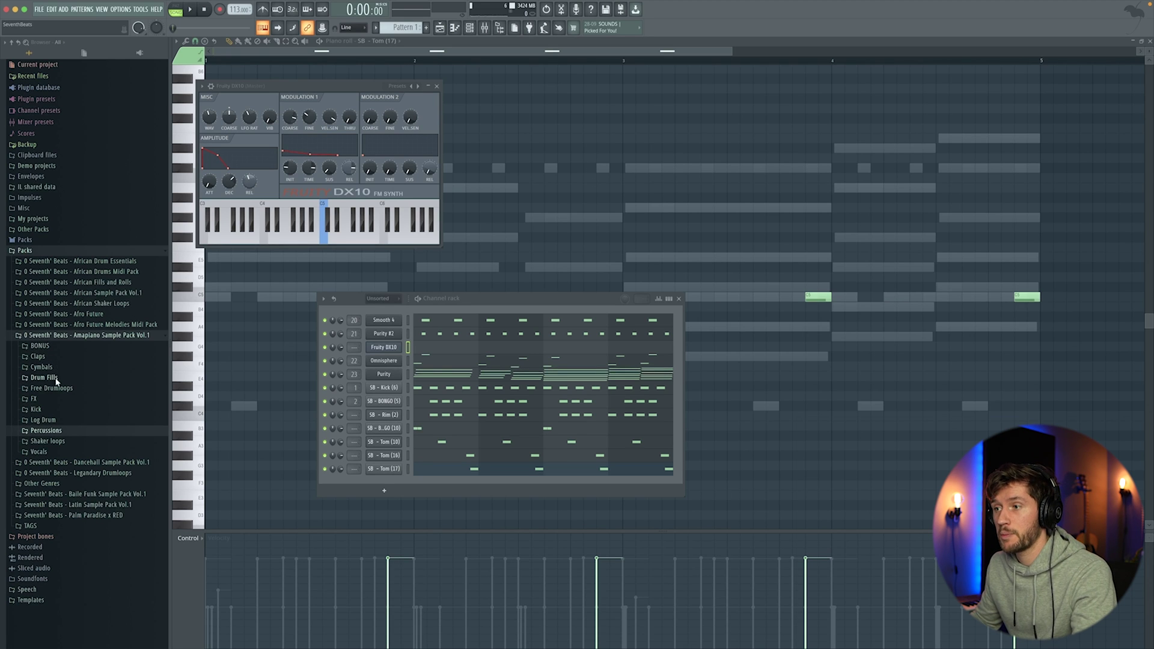
{"action": "left_click", "coordinate": [54, 420]}
{"action": "left_click", "coordinate": [78, 443]}
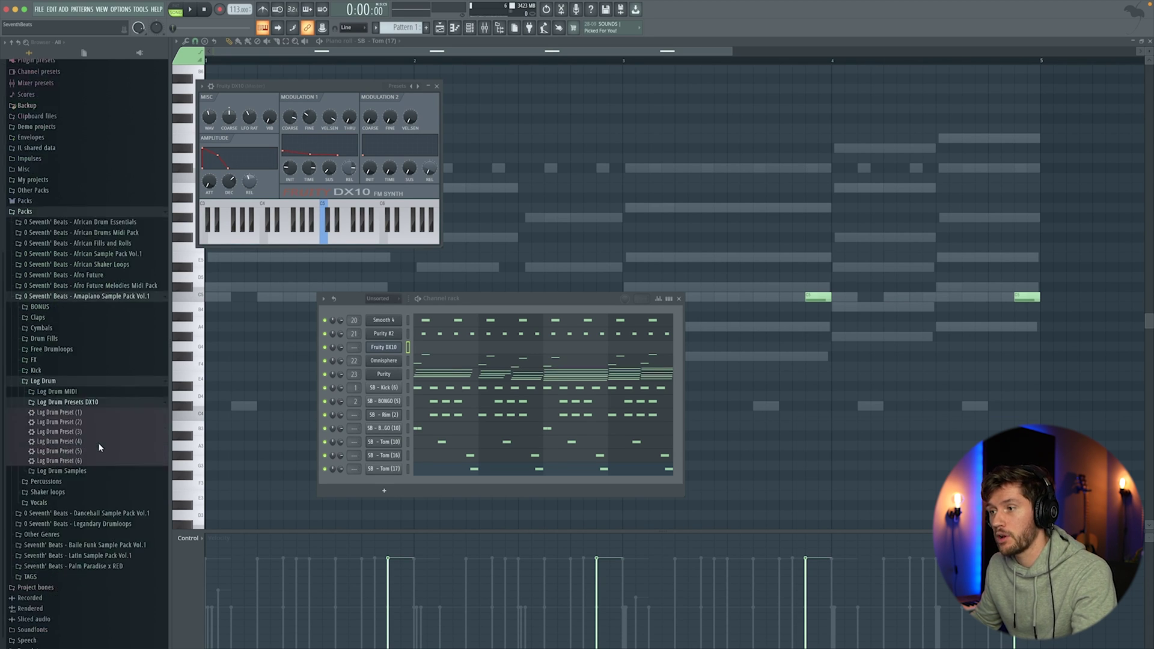
{"action": "left_click_drag", "start_coordinate": [262, 228], "coordinate": [287, 151]}
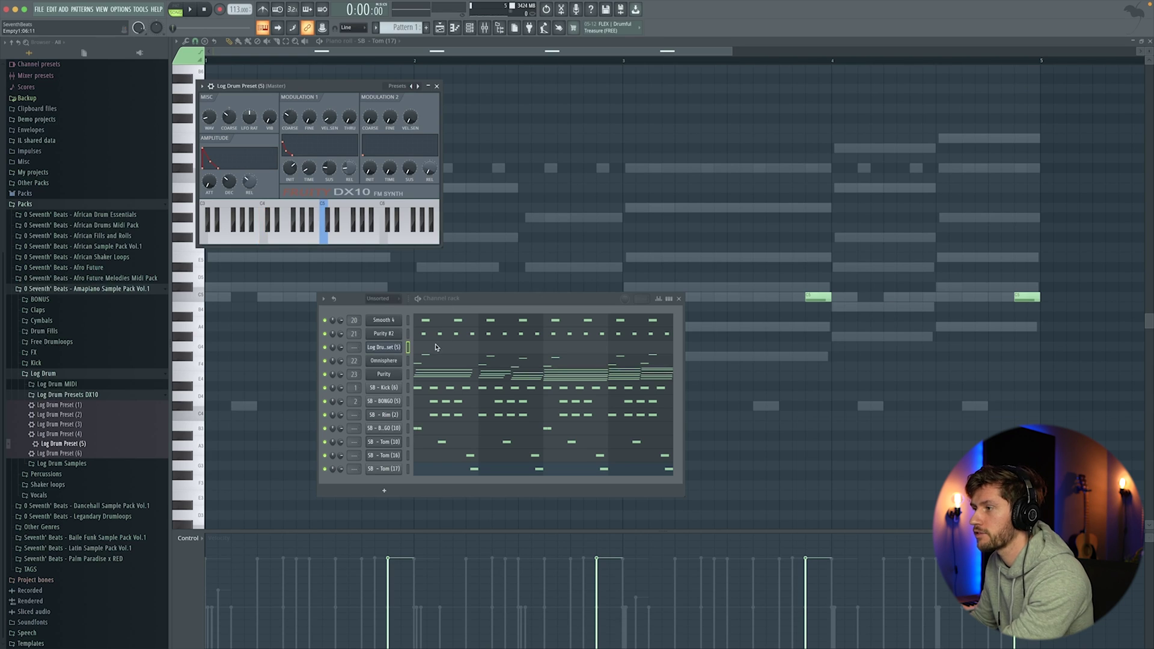
Move the four log drum notes down a fifth and play them back.
{"action": "key", "text": "space"}
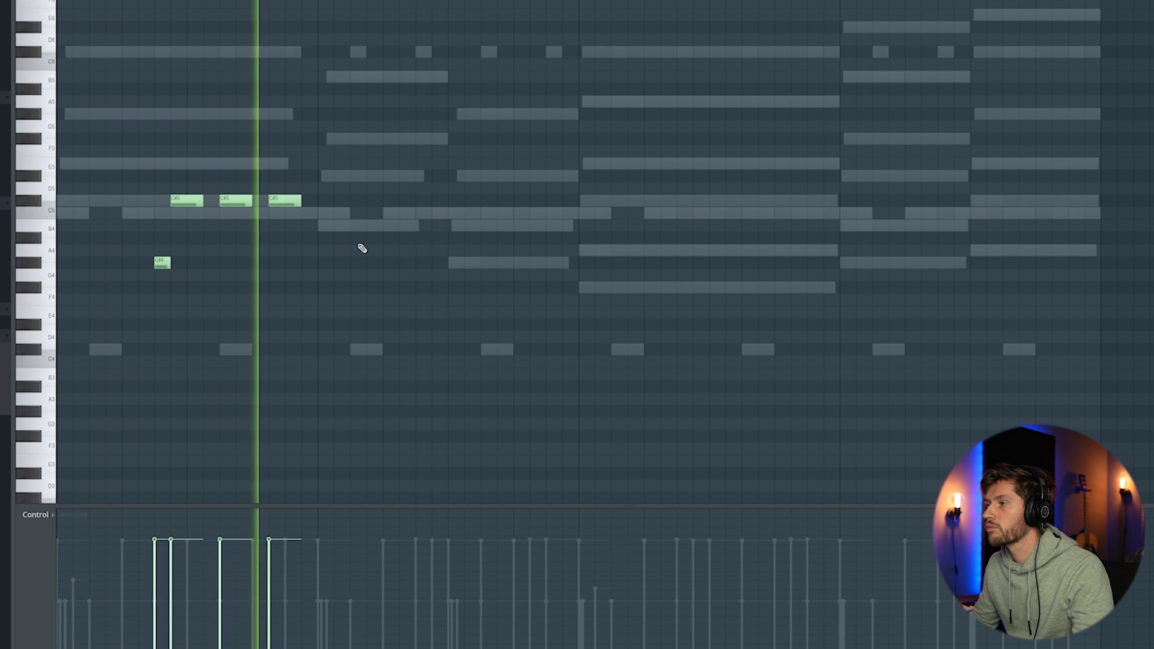
{"action": "key", "text": "space"}
{"action": "left_click_drag", "start_coordinate": [132, 158], "coordinate": [303, 283]}
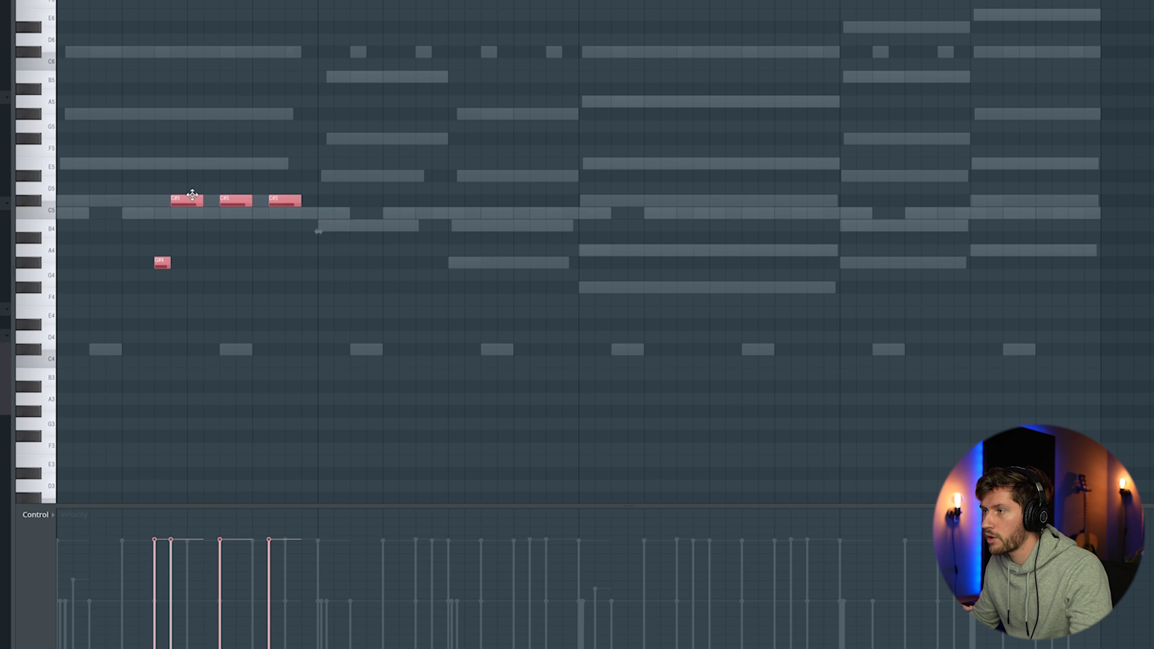
{"action": "left_click_drag", "start_coordinate": [193, 194], "coordinate": [194, 293]}
{"action": "scroll", "coordinate": [274, 268], "scroll_direction": "down", "scroll_amount": 5}
{"action": "left_click", "coordinate": [390, 144]}
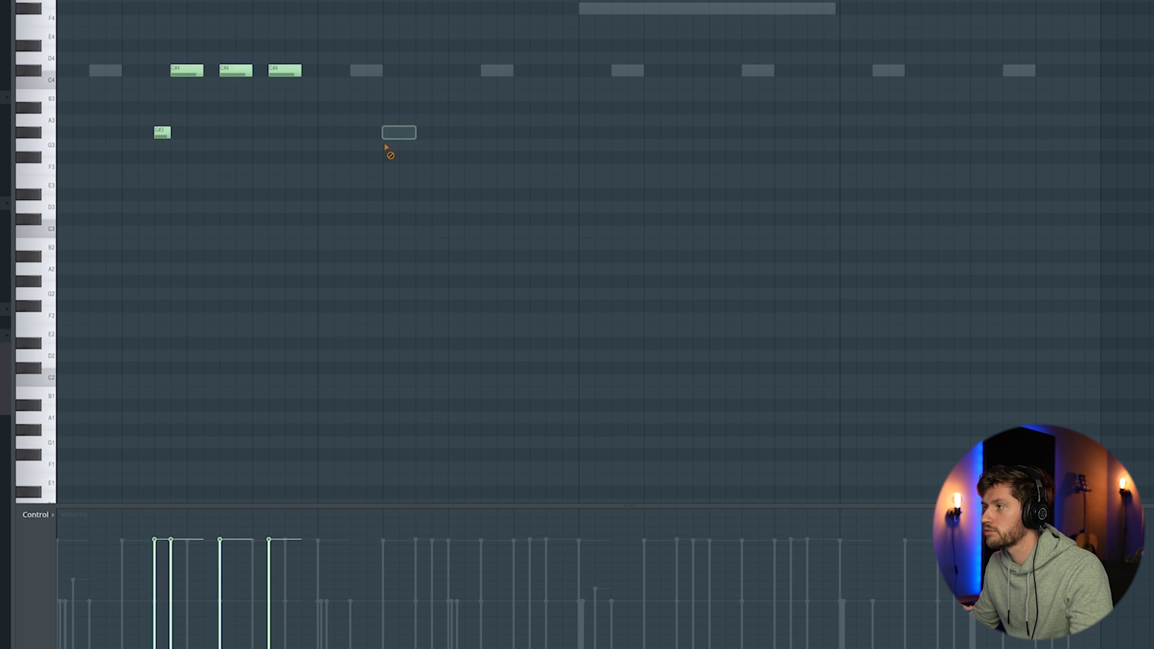
{"action": "scroll", "coordinate": [400, 162], "scroll_direction": "up", "scroll_amount": 3}
{"action": "key", "text": "space"}
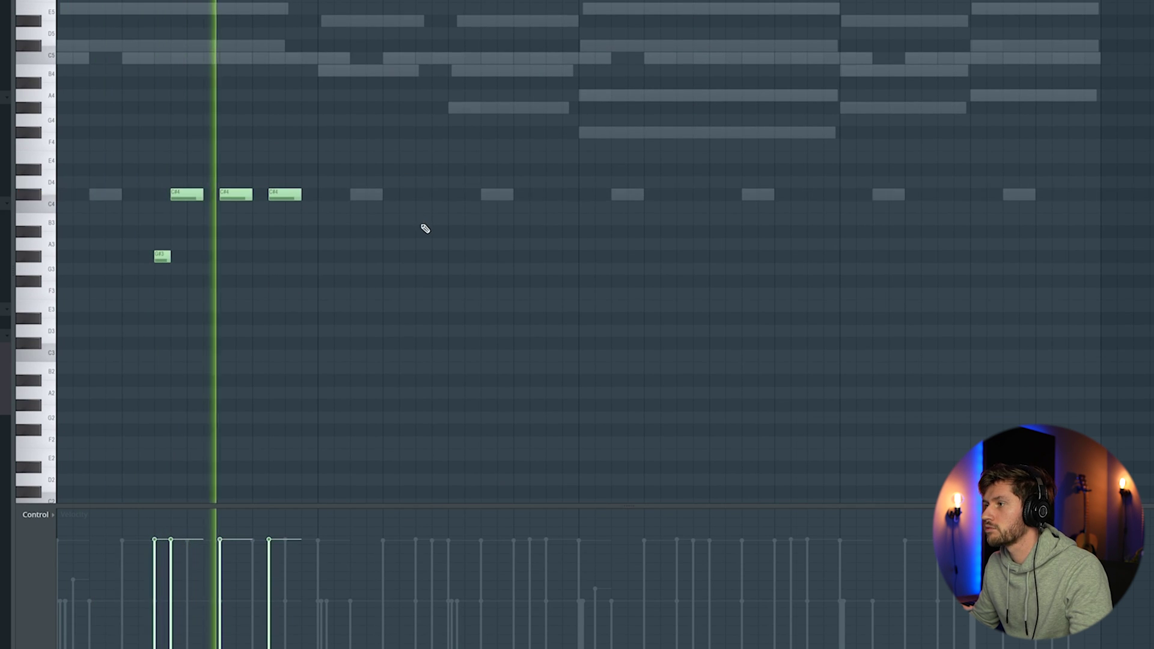
{"action": "key", "text": "space"}
Add two B3 notes after the C#4 notes and audition the phrase.
{"action": "left_click", "coordinate": [394, 219]}
{"action": "left_click", "coordinate": [443, 220]}
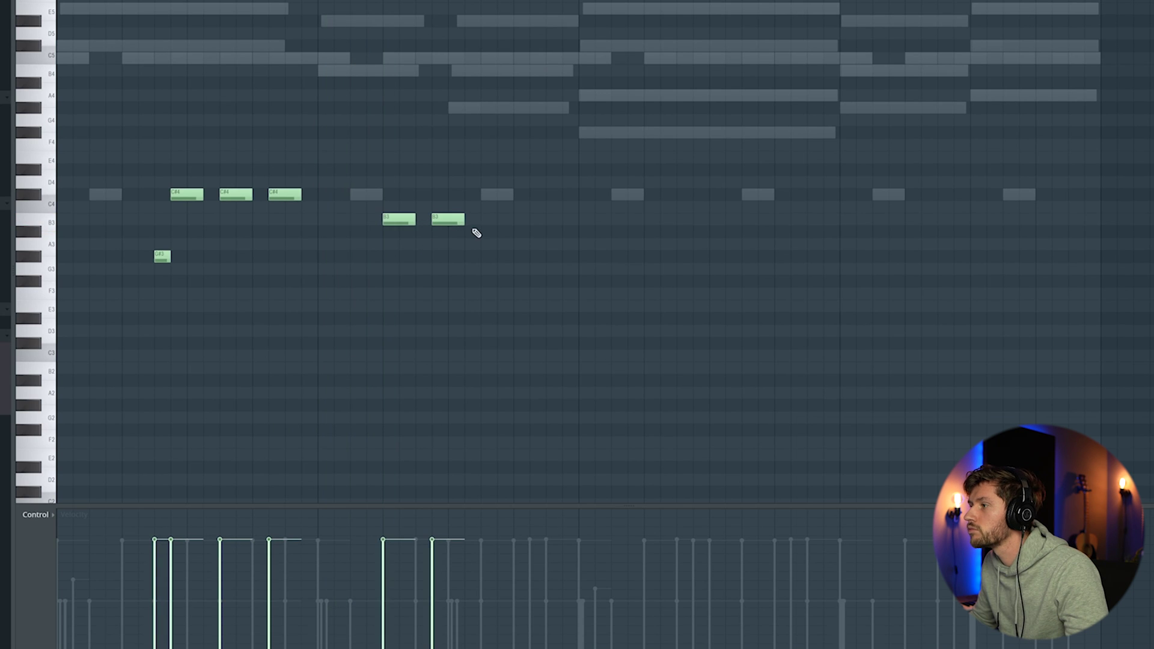
{"action": "key", "text": "space"}
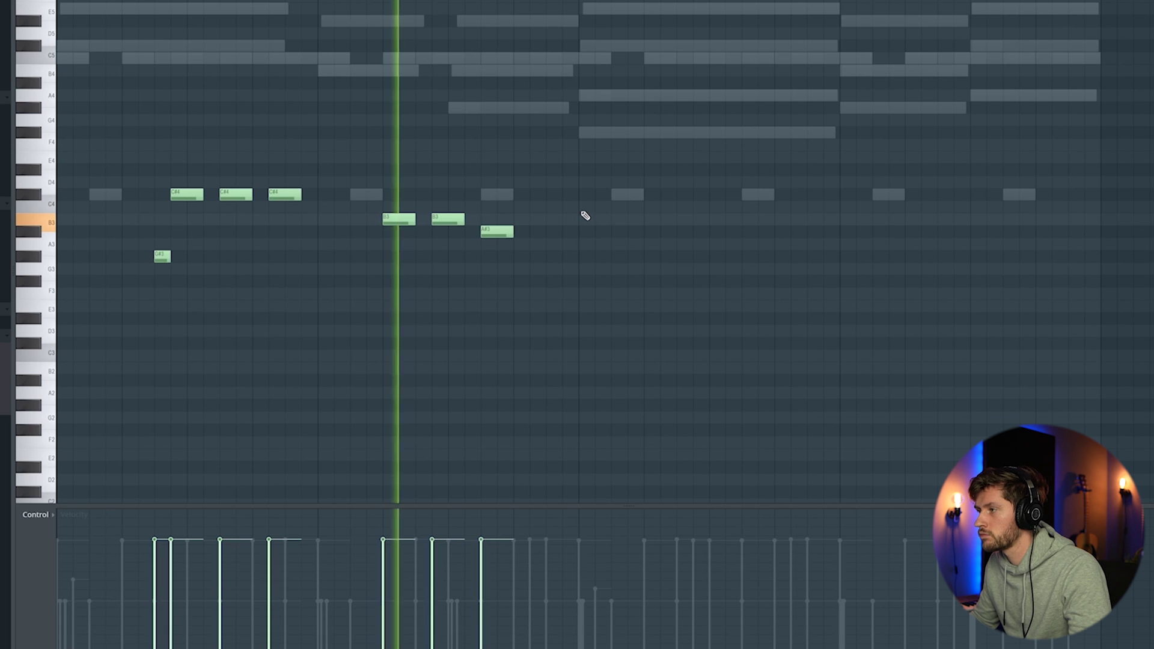
{"action": "key", "text": "space"}
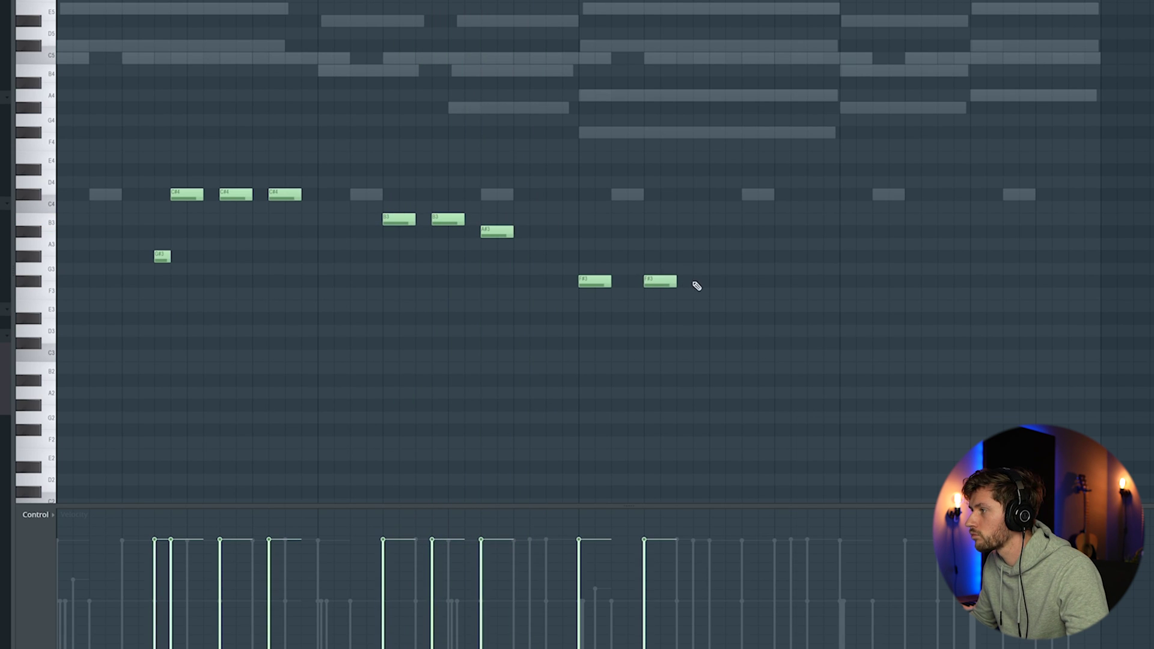
{"action": "key", "text": "space"}
Add two F#3 notes, then G#3 and A3 notes to end the phrase.
{"action": "left_click", "coordinate": [697, 283]}
{"action": "left_click", "coordinate": [746, 281]}
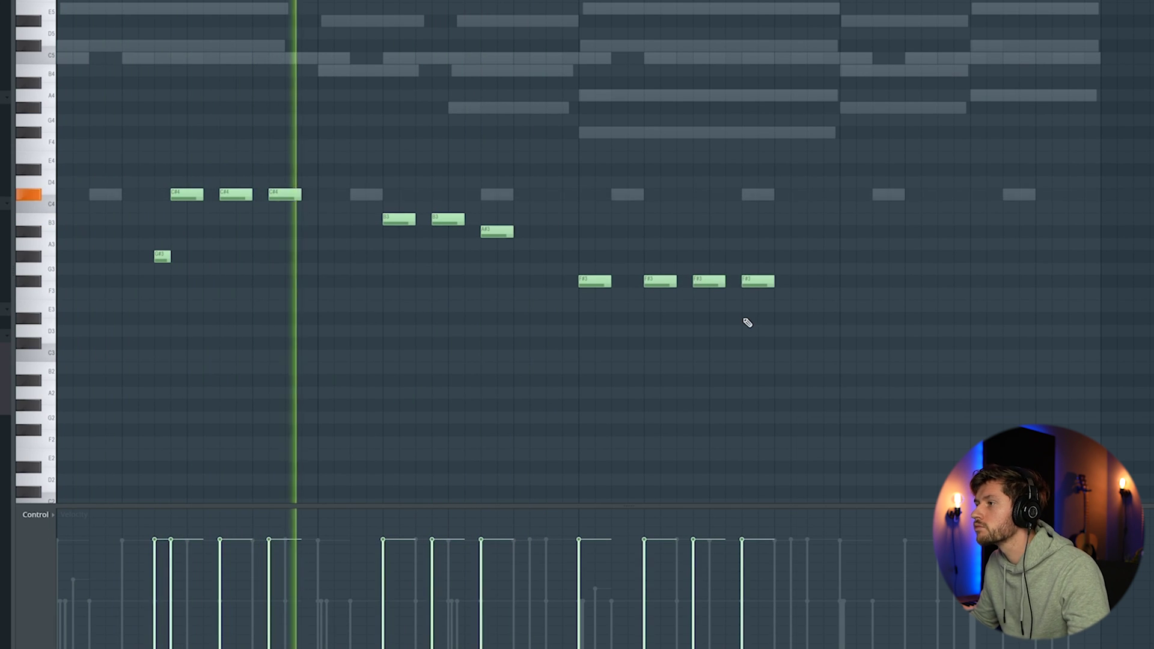
{"action": "key", "text": "space"}
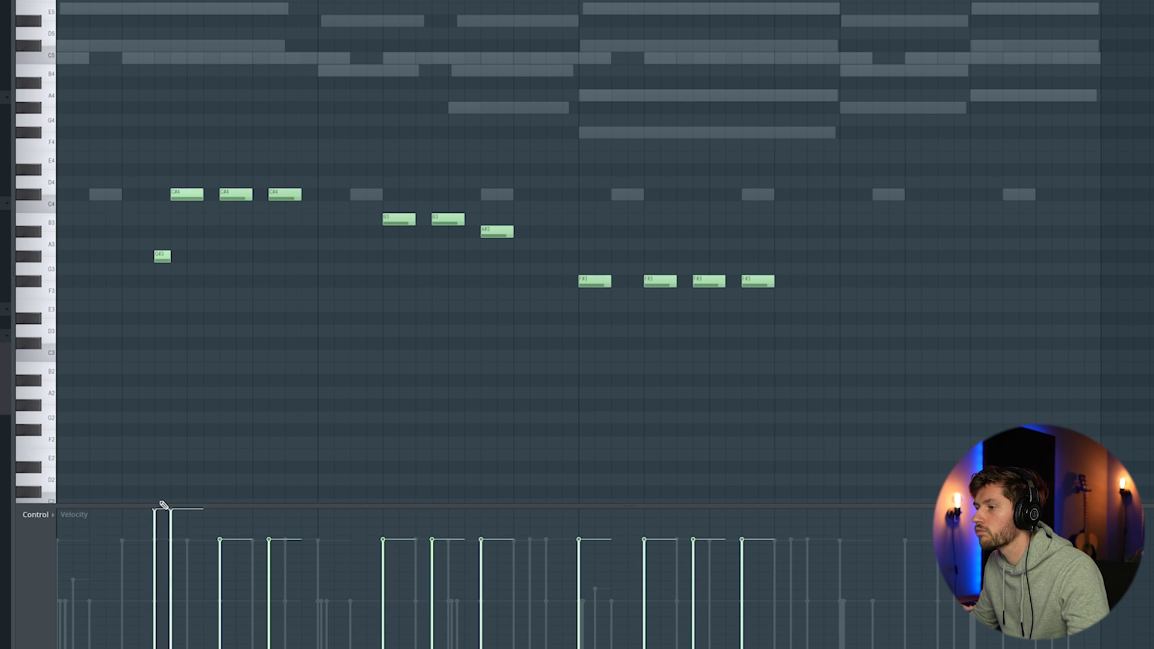
{"action": "key", "text": "space"}
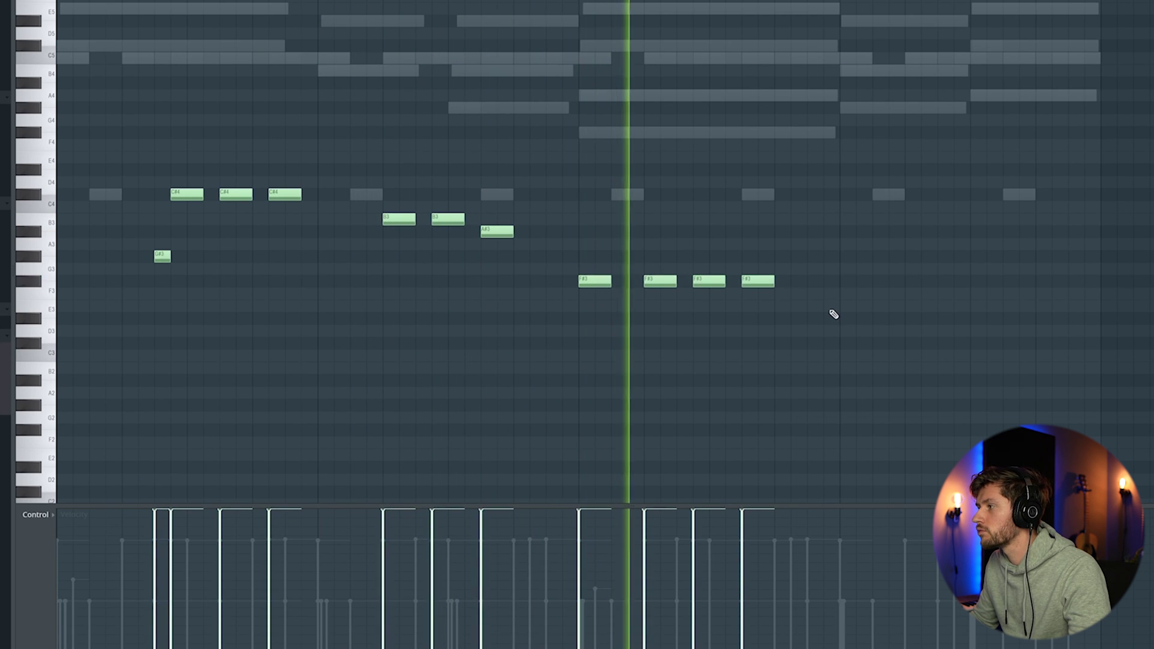
{"action": "key", "text": "ctrl+v"}
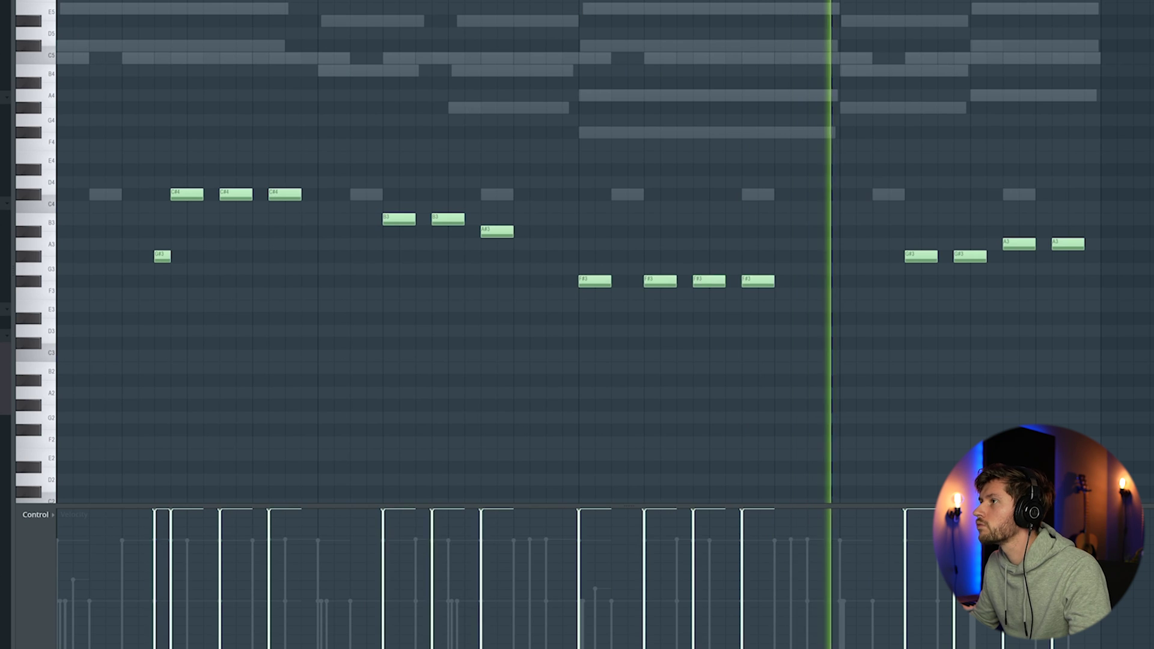
{"action": "scroll", "coordinate": [703, 75], "scroll_direction": "down", "scroll_amount": 2}
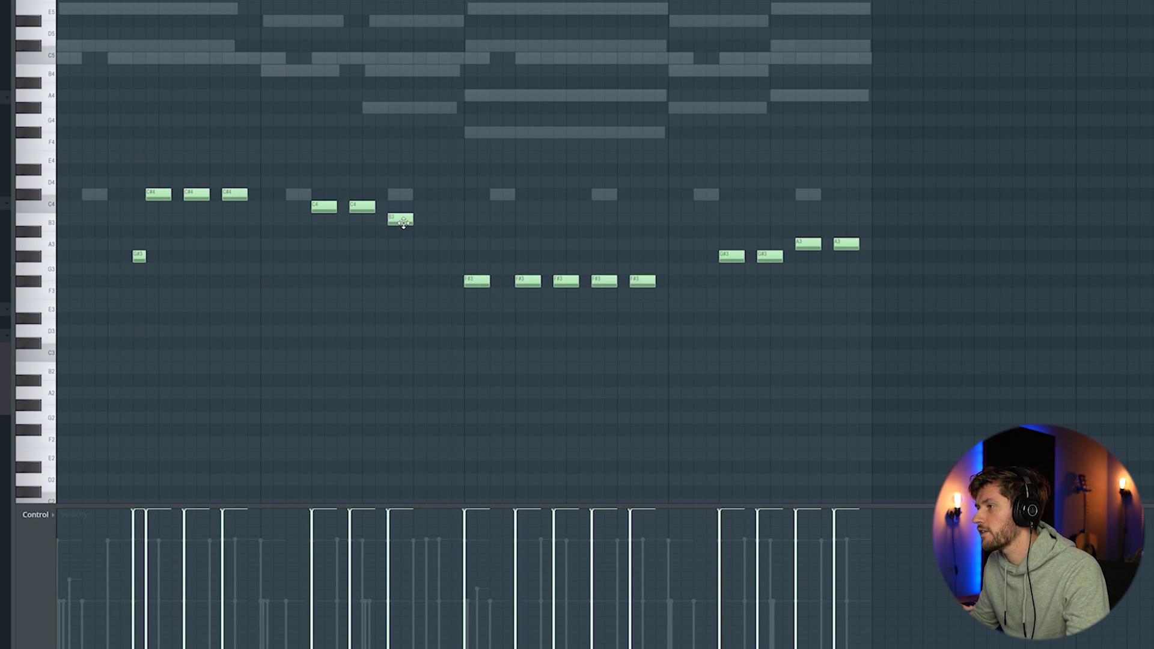
{"action": "key", "text": "space"}
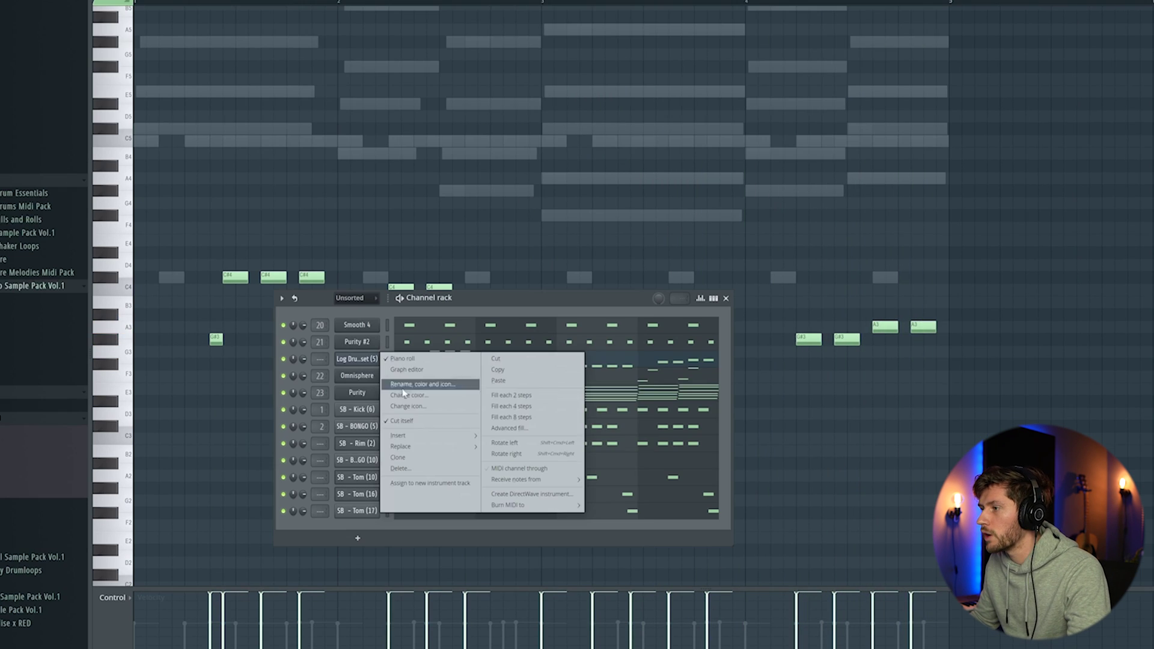
Insert a new 3x Osc instrument channel and move its settings window aside.
{"action": "mouse_move", "coordinate": [433, 441]}
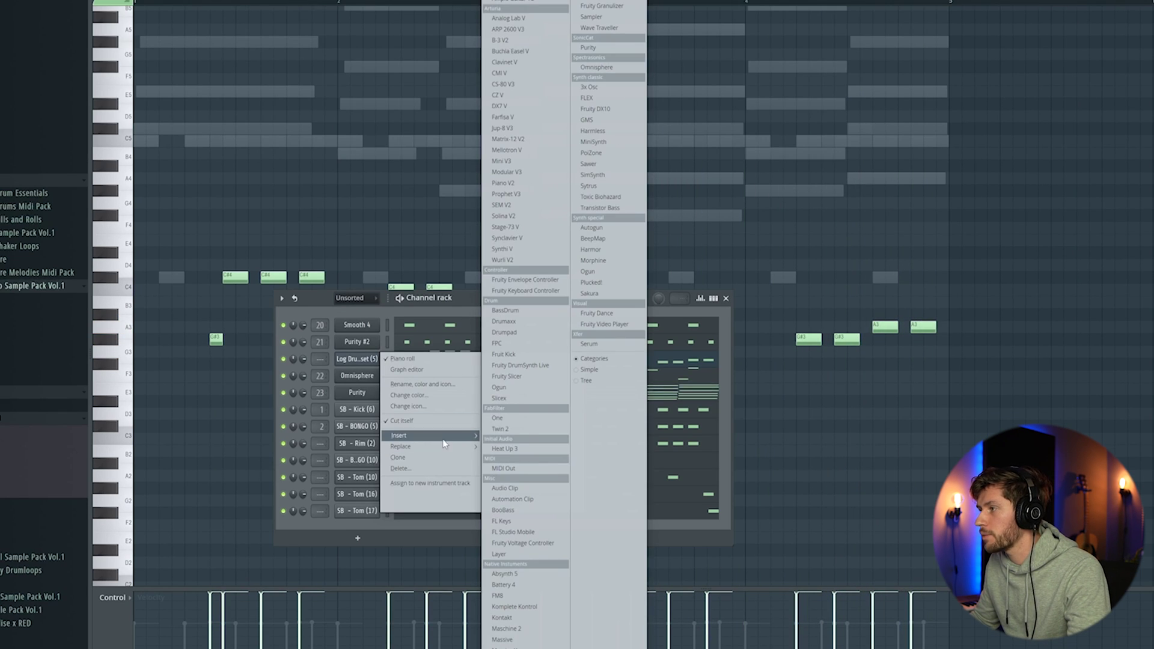
{"action": "left_click", "coordinate": [599, 89]}
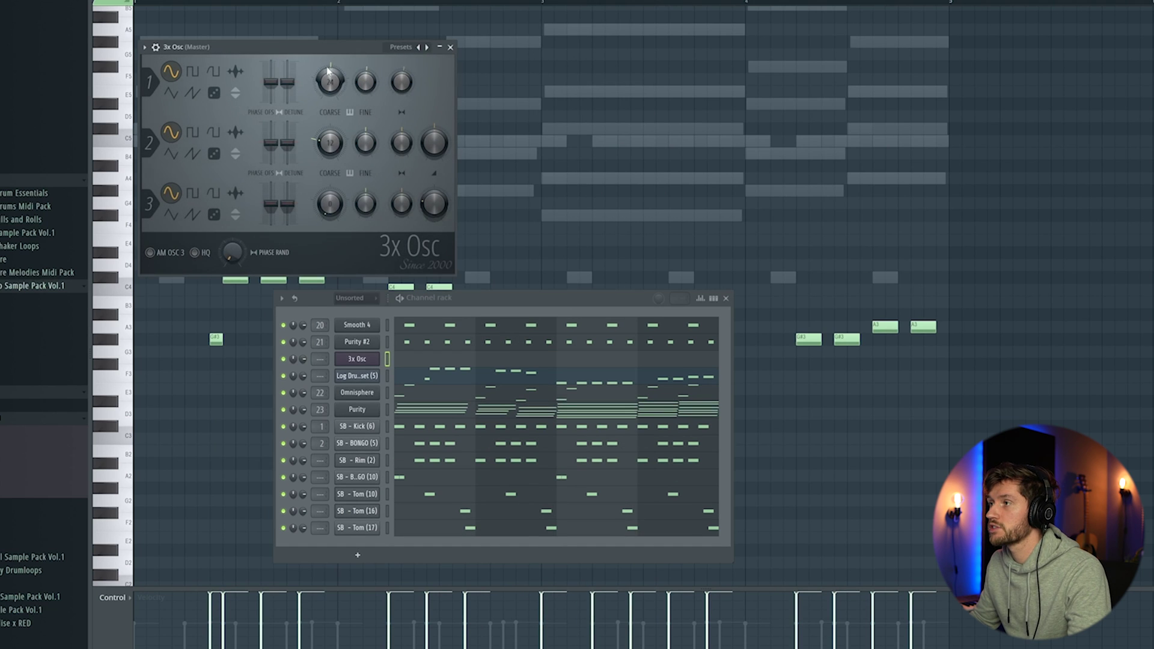
{"action": "left_click_drag", "start_coordinate": [319, 48], "coordinate": [361, 85]}
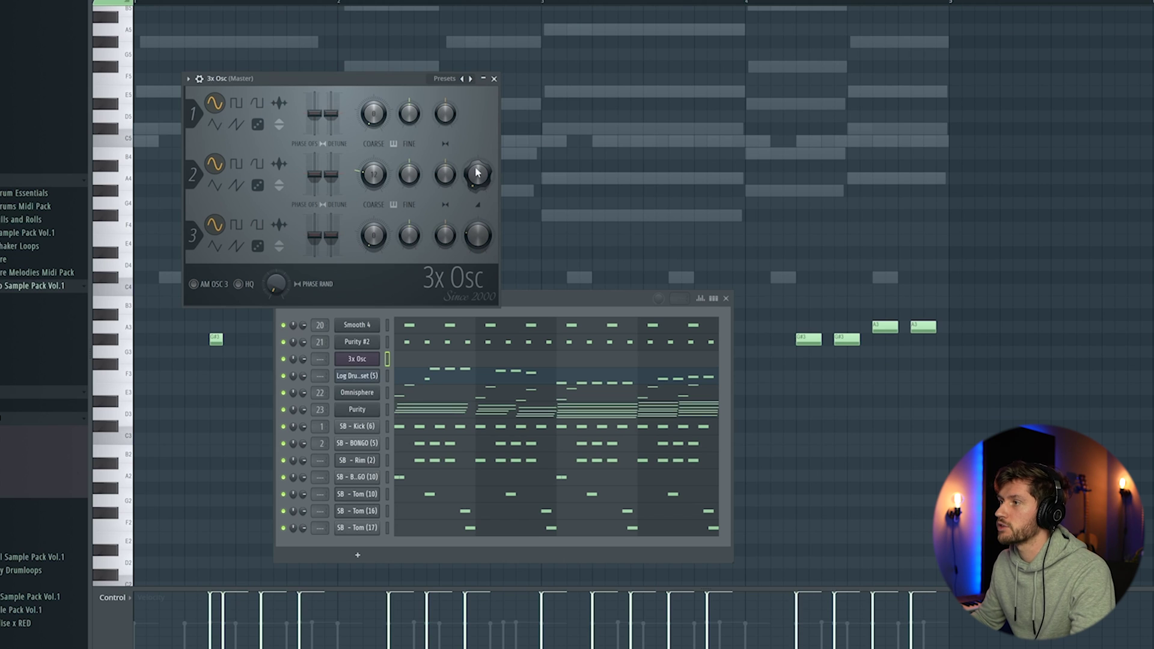
Play long sustained bass notes from the 3x Osc piano roll, returning to the Channel rack.
{"action": "left_click", "coordinate": [421, 366]}
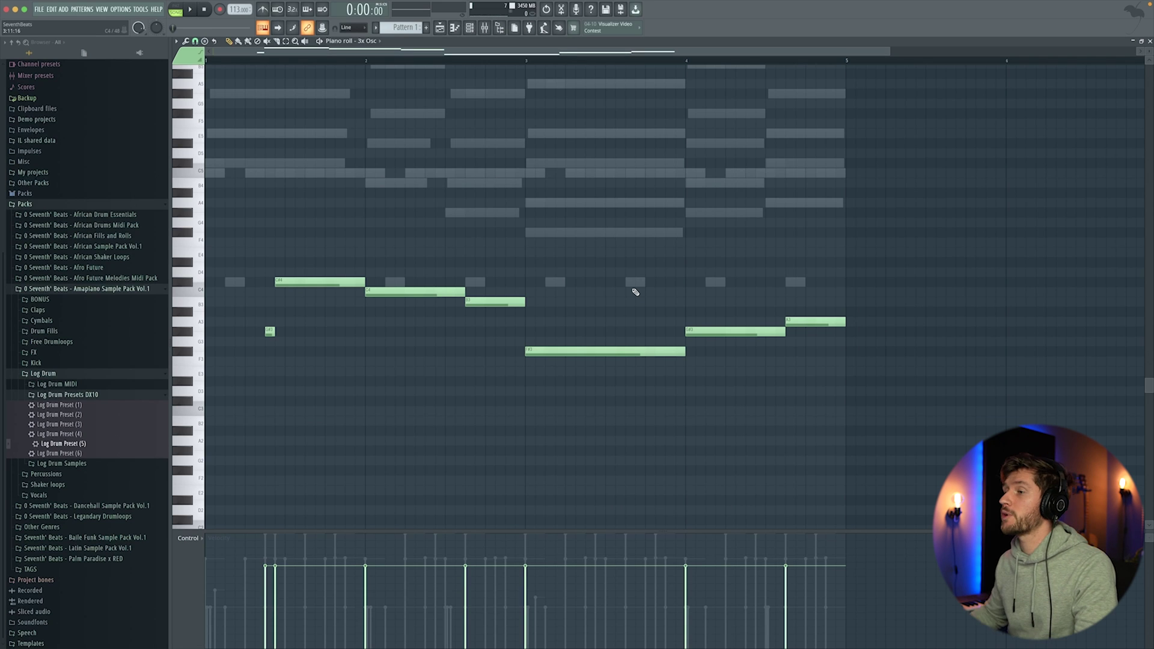
{"action": "key", "text": "space"}
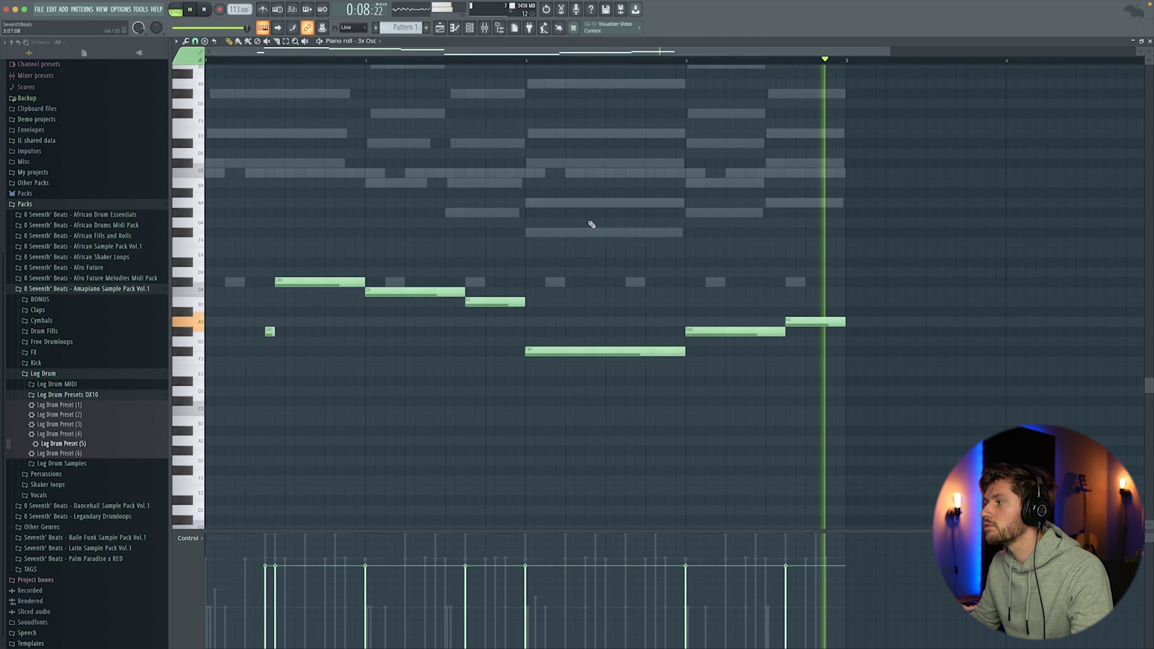
{"action": "left_click", "coordinate": [469, 29]}
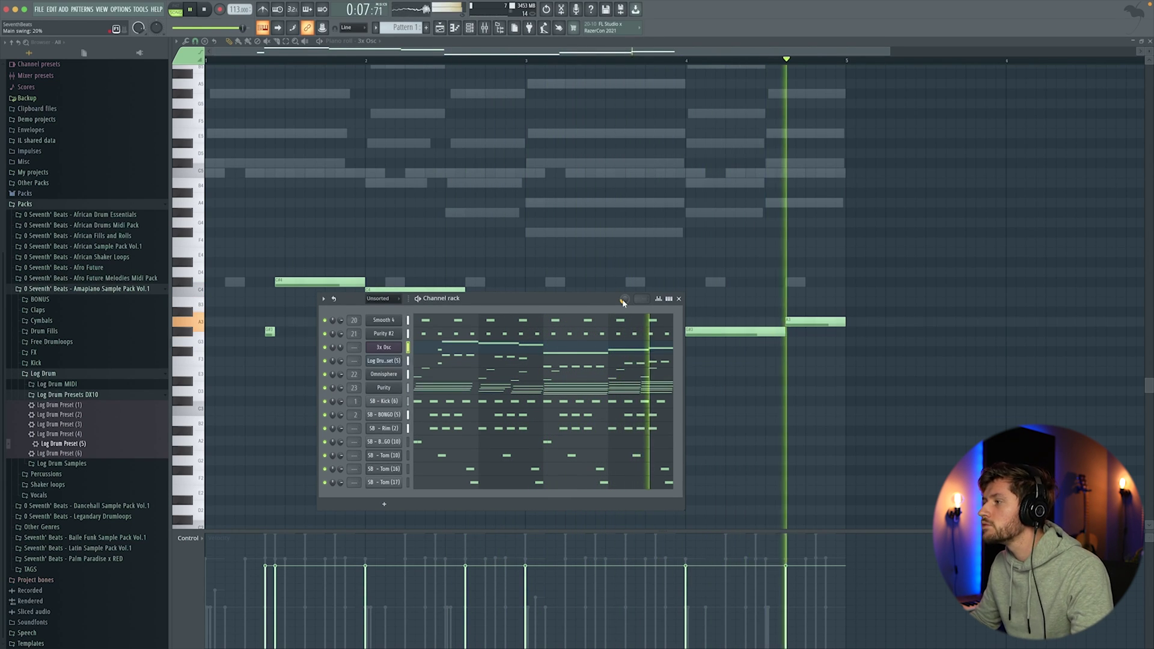
Stop playback and bring up the Mixer over the arranged playlist.
{"action": "key", "text": "space"}
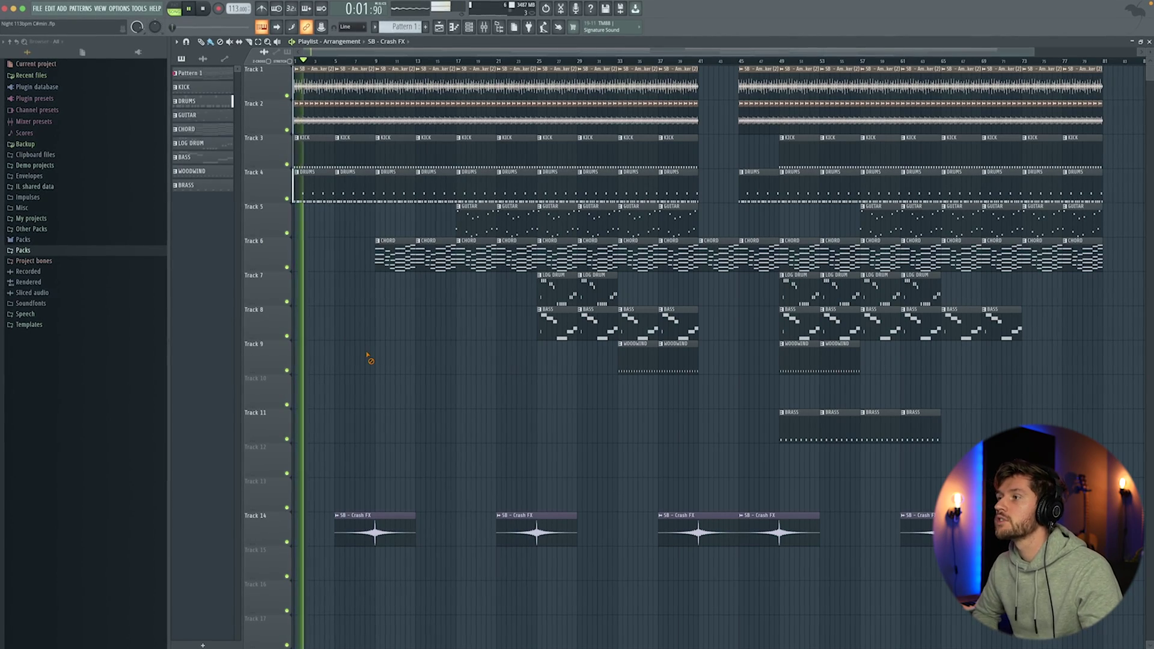
{"action": "left_click", "coordinate": [491, 27]}
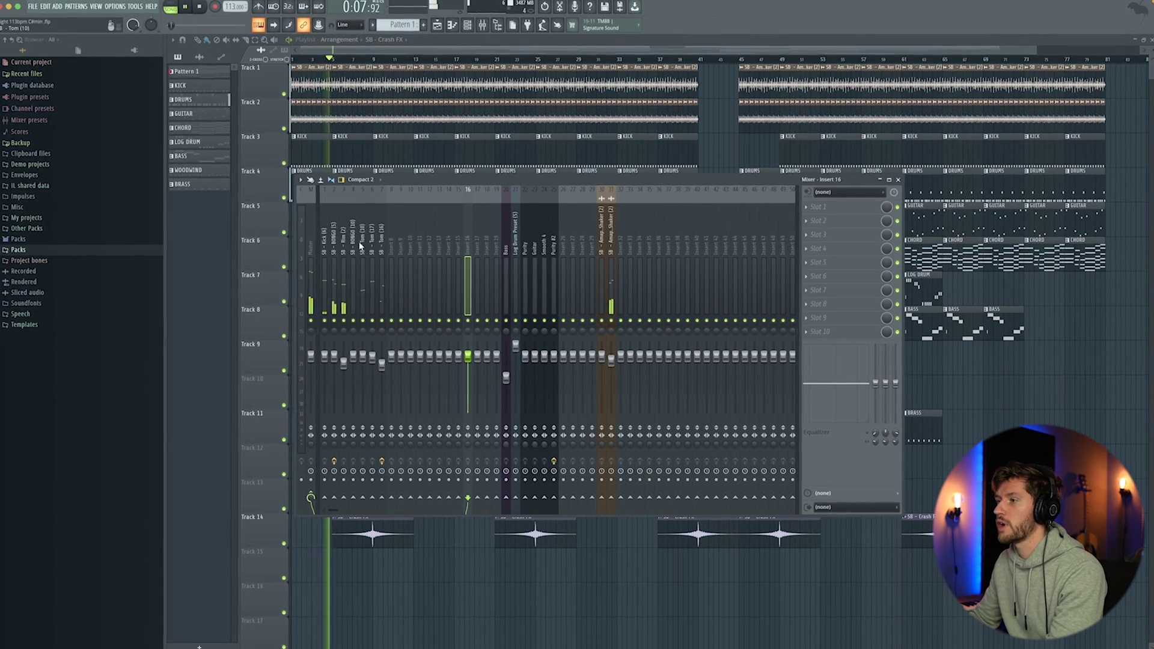
Step from the SB - Rim (2) insert to Tom (16), view its Fruity Reeverb 2, then close it and the Mixer.
{"action": "left_click", "coordinate": [340, 239]}
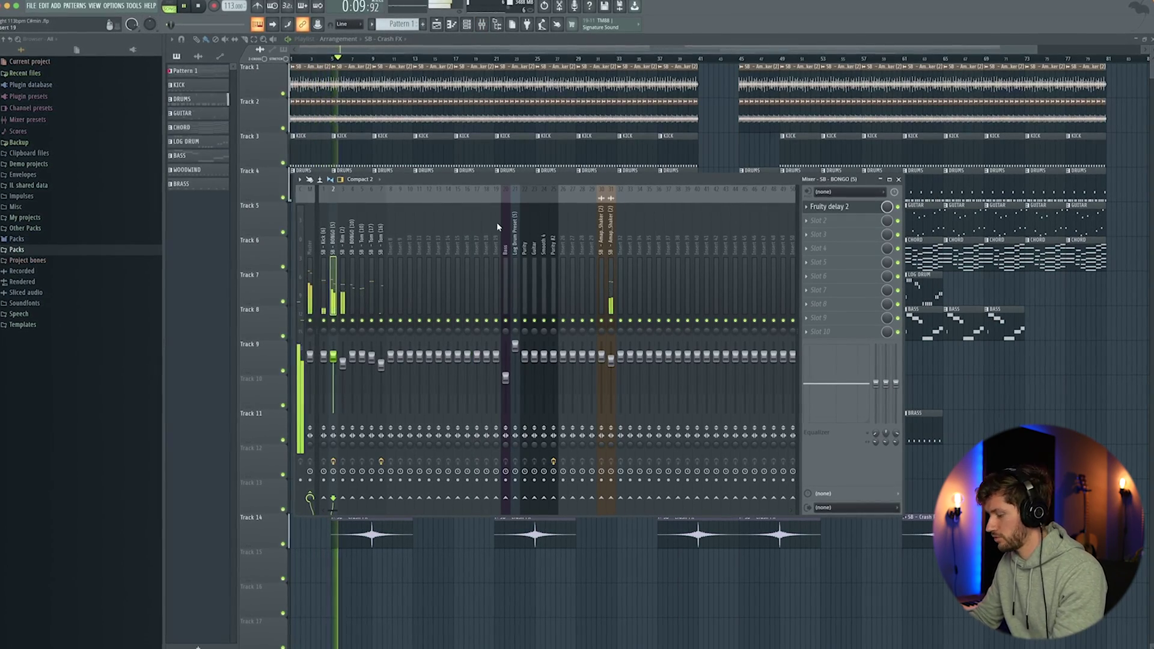
{"action": "key", "text": "Right"}
{"action": "key", "text": "Right"}
{"action": "key", "text": "Right"}
{"action": "key", "text": "Right"}
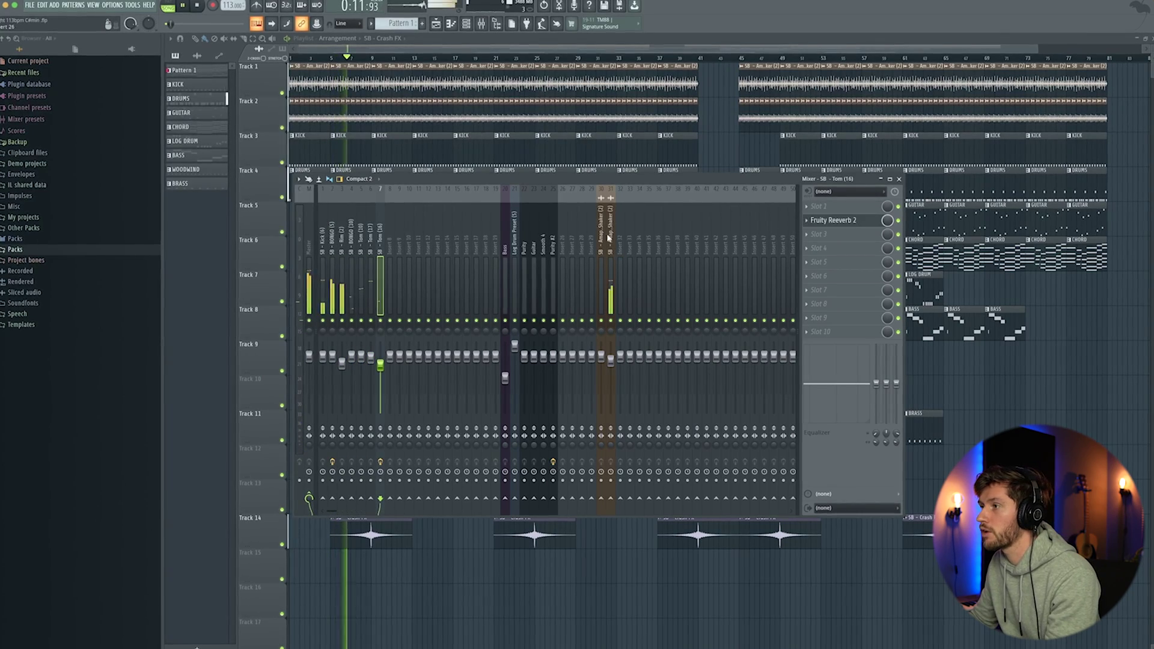
{"action": "left_click", "coordinate": [842, 221]}
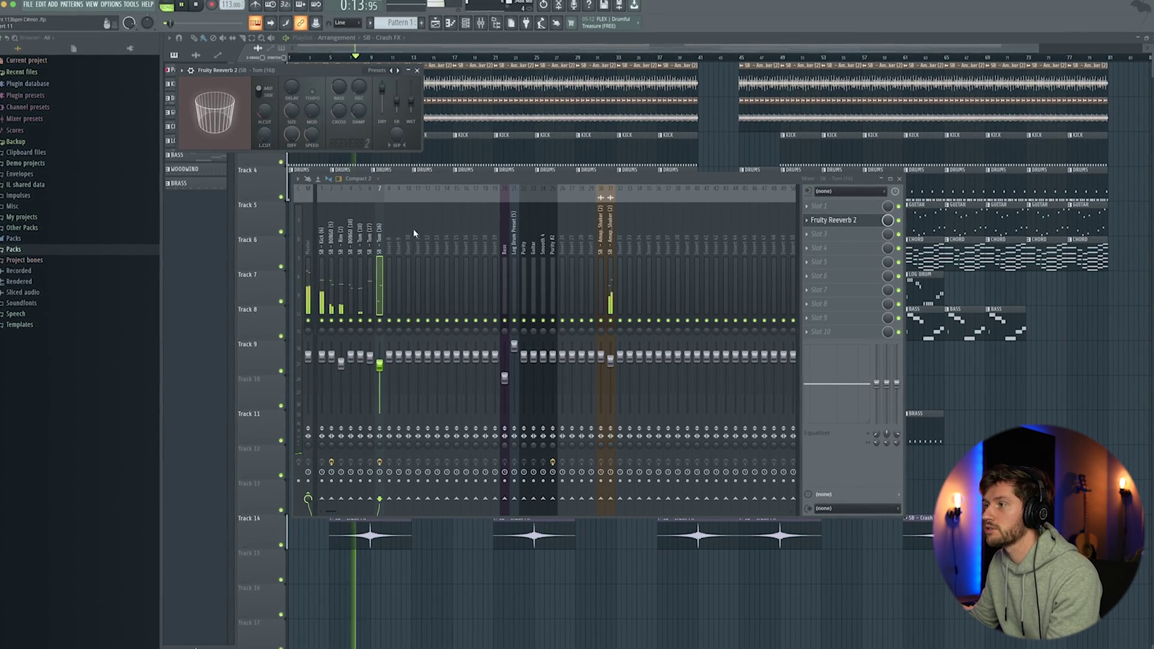
{"action": "left_click", "coordinate": [416, 70]}
{"action": "key", "text": "F9"}
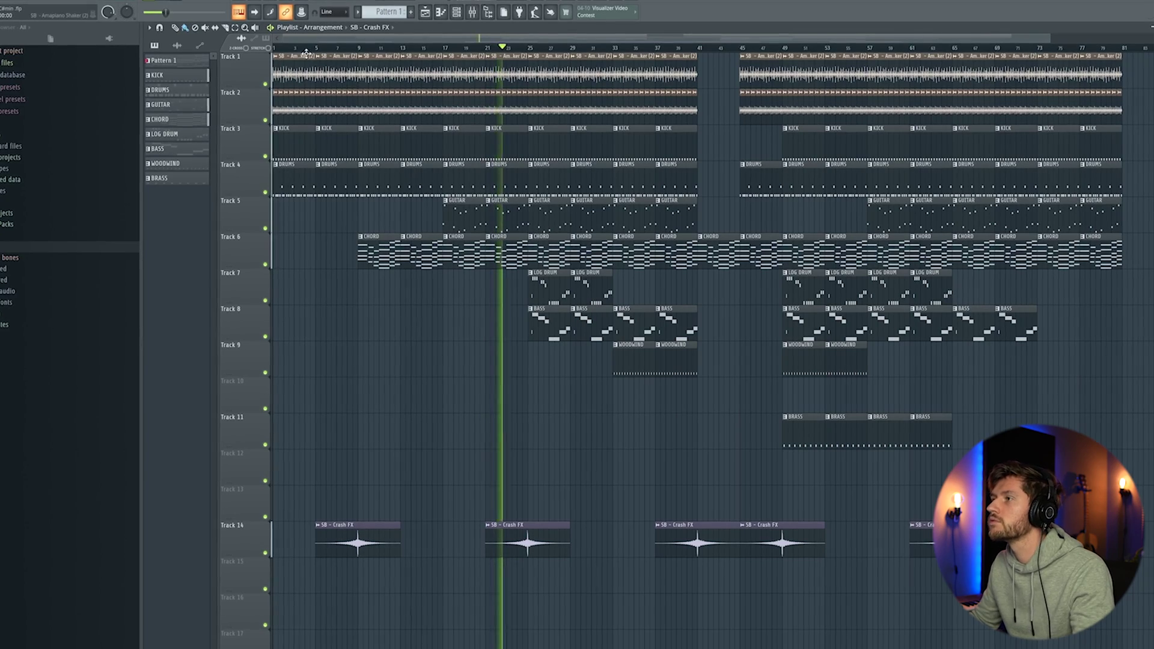
{"action": "left_click_drag", "start_coordinate": [295, 38], "coordinate": [411, 38]}
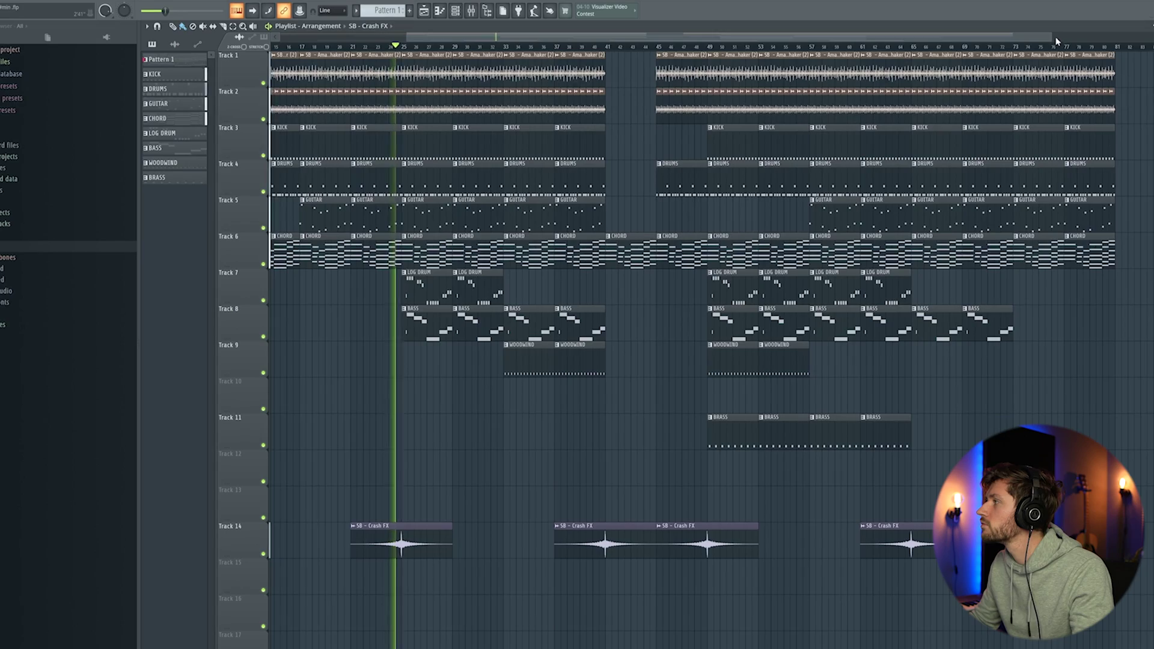
{"action": "left_click_drag", "start_coordinate": [1057, 38], "coordinate": [917, 38]}
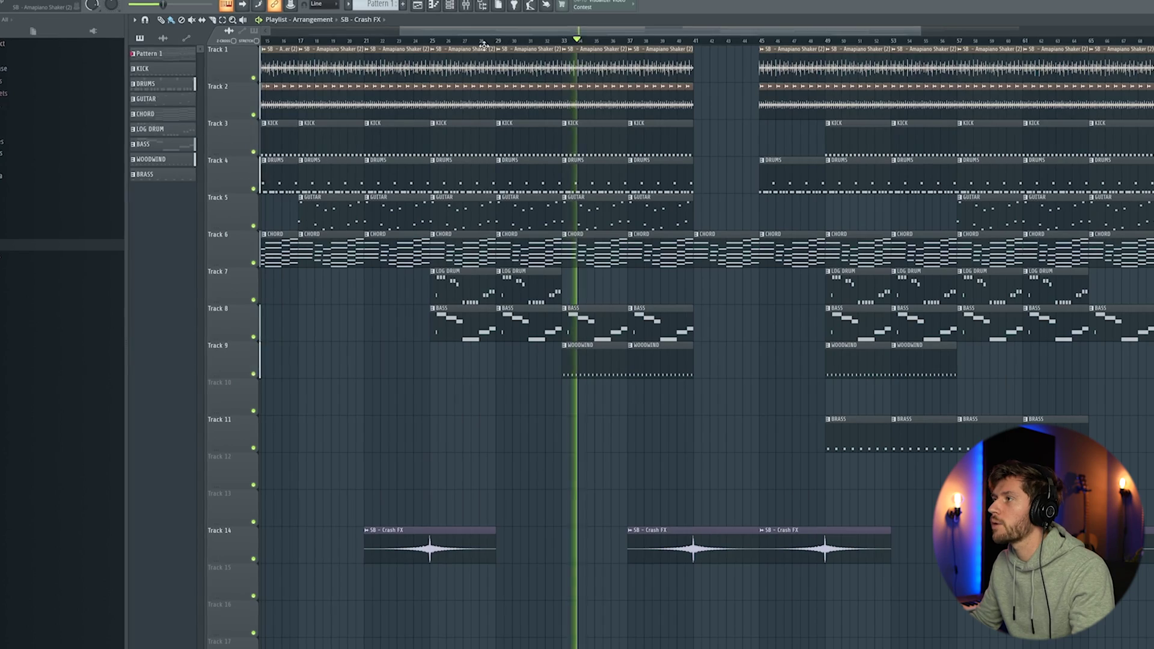
{"action": "left_click", "coordinate": [466, 6]}
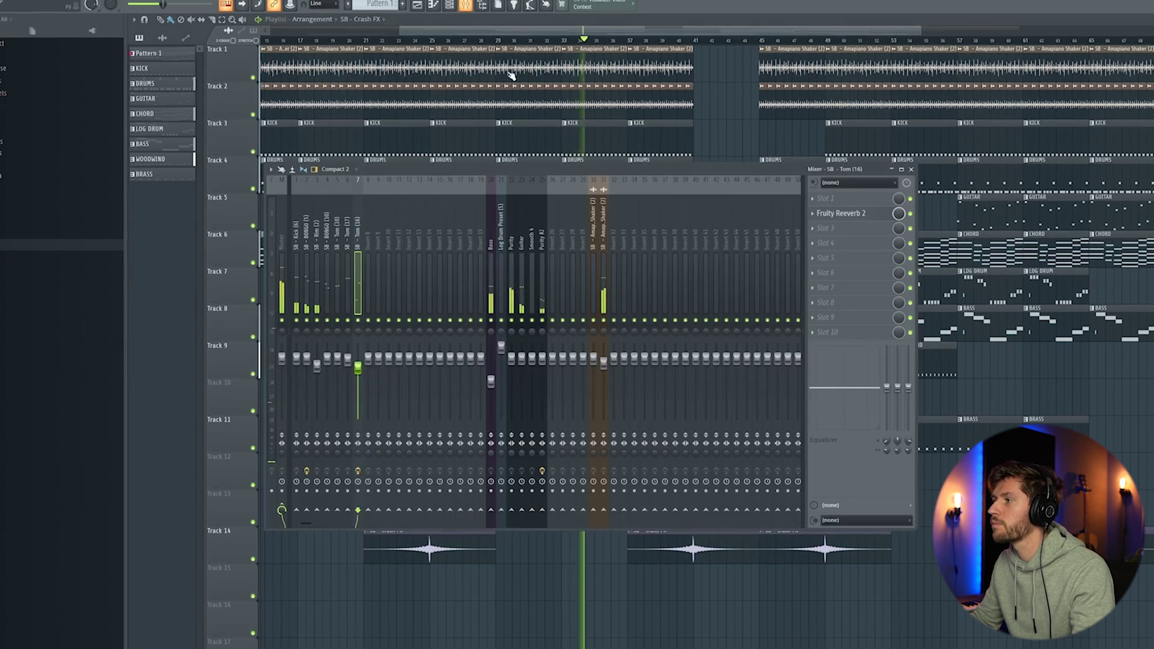
{"action": "left_click", "coordinate": [543, 237]}
{"action": "left_click", "coordinate": [863, 200]}
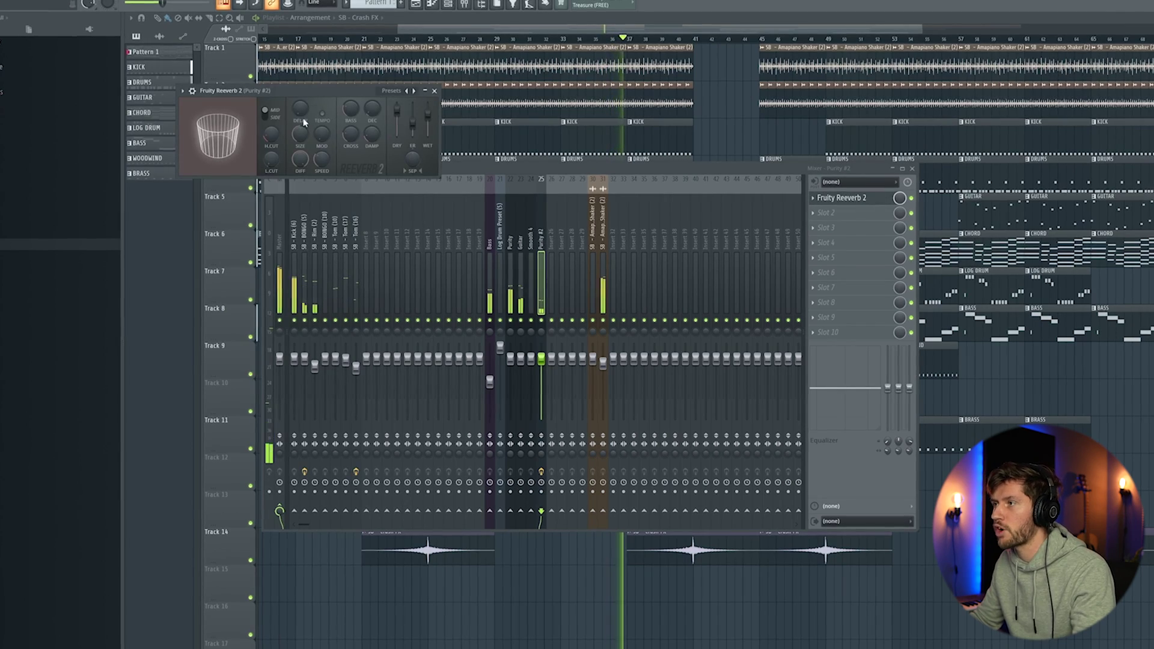
{"action": "left_click", "coordinate": [462, 33]}
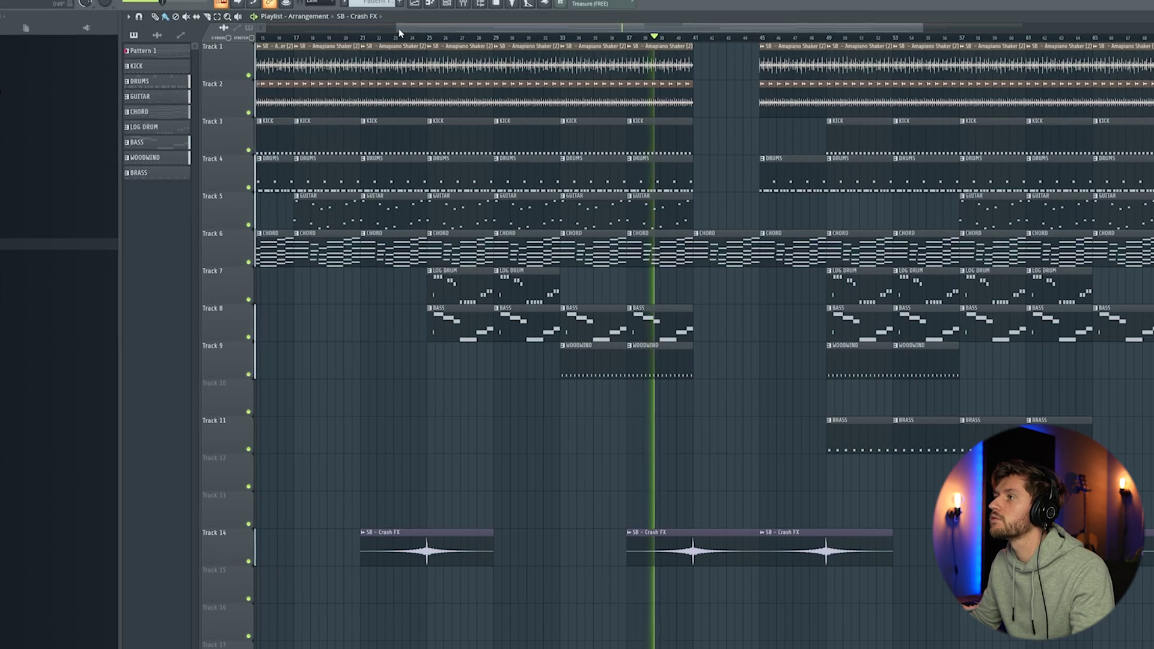
{"action": "left_click_drag", "start_coordinate": [397, 28], "coordinate": [609, 41]}
{"action": "scroll", "coordinate": [610, 41], "scroll_direction": "right", "scroll_amount": 5}
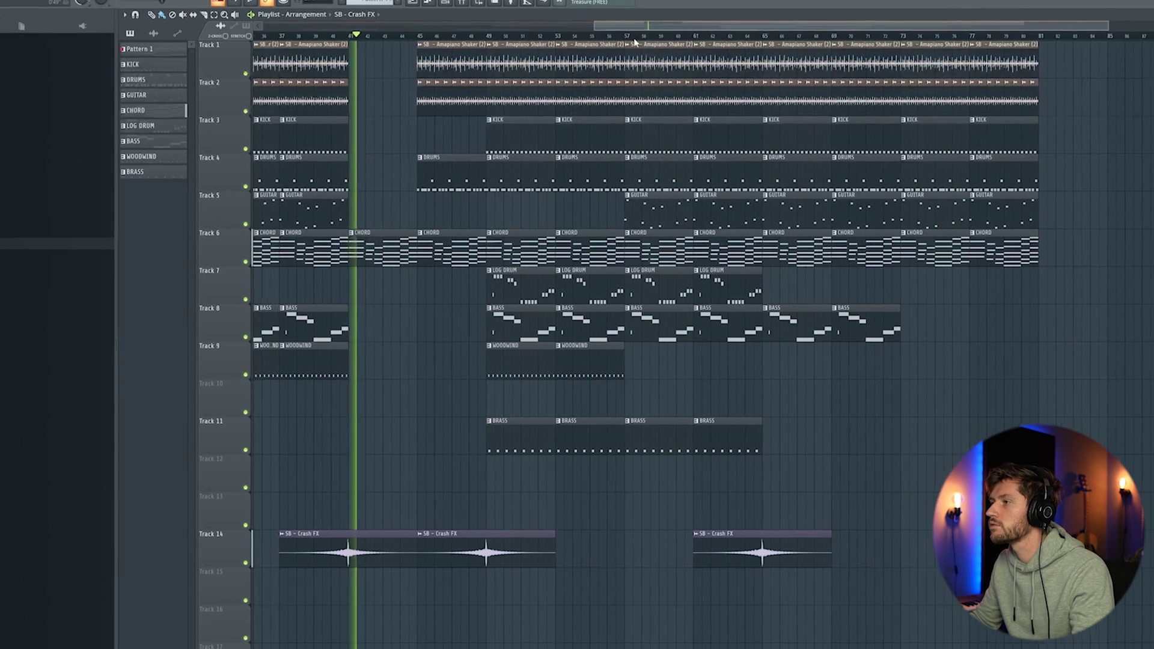